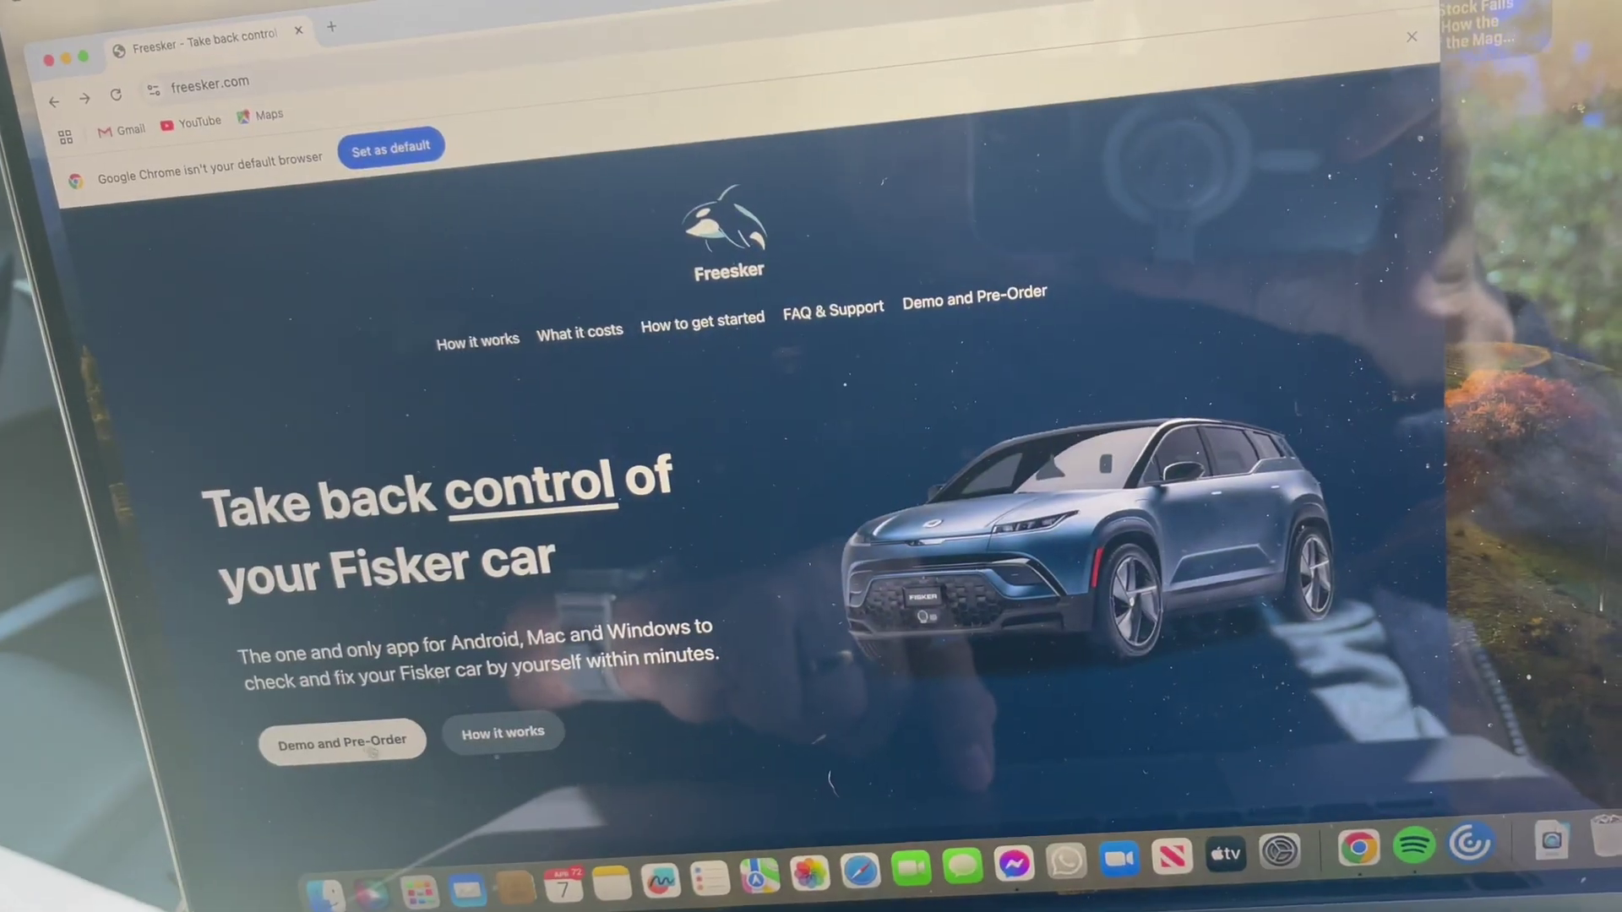
- Open Freesker's European demo and bring step 3, Enable WebBluetooth, into view
{"action": "left_click", "coordinate": [362, 746]}
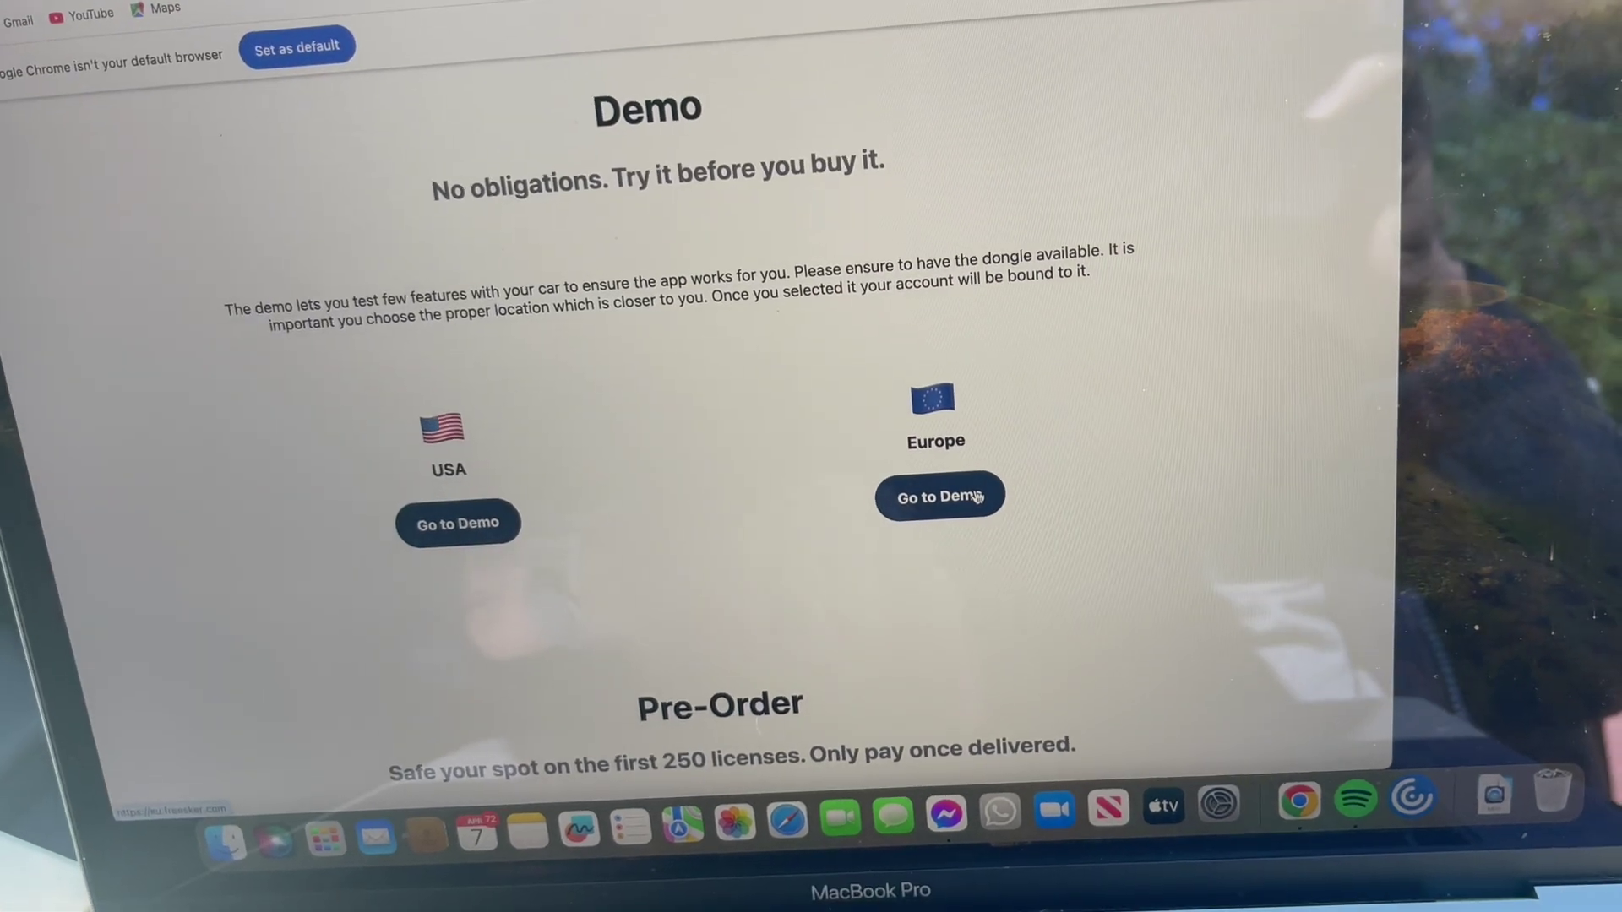
{"action": "left_click", "coordinate": [1032, 496]}
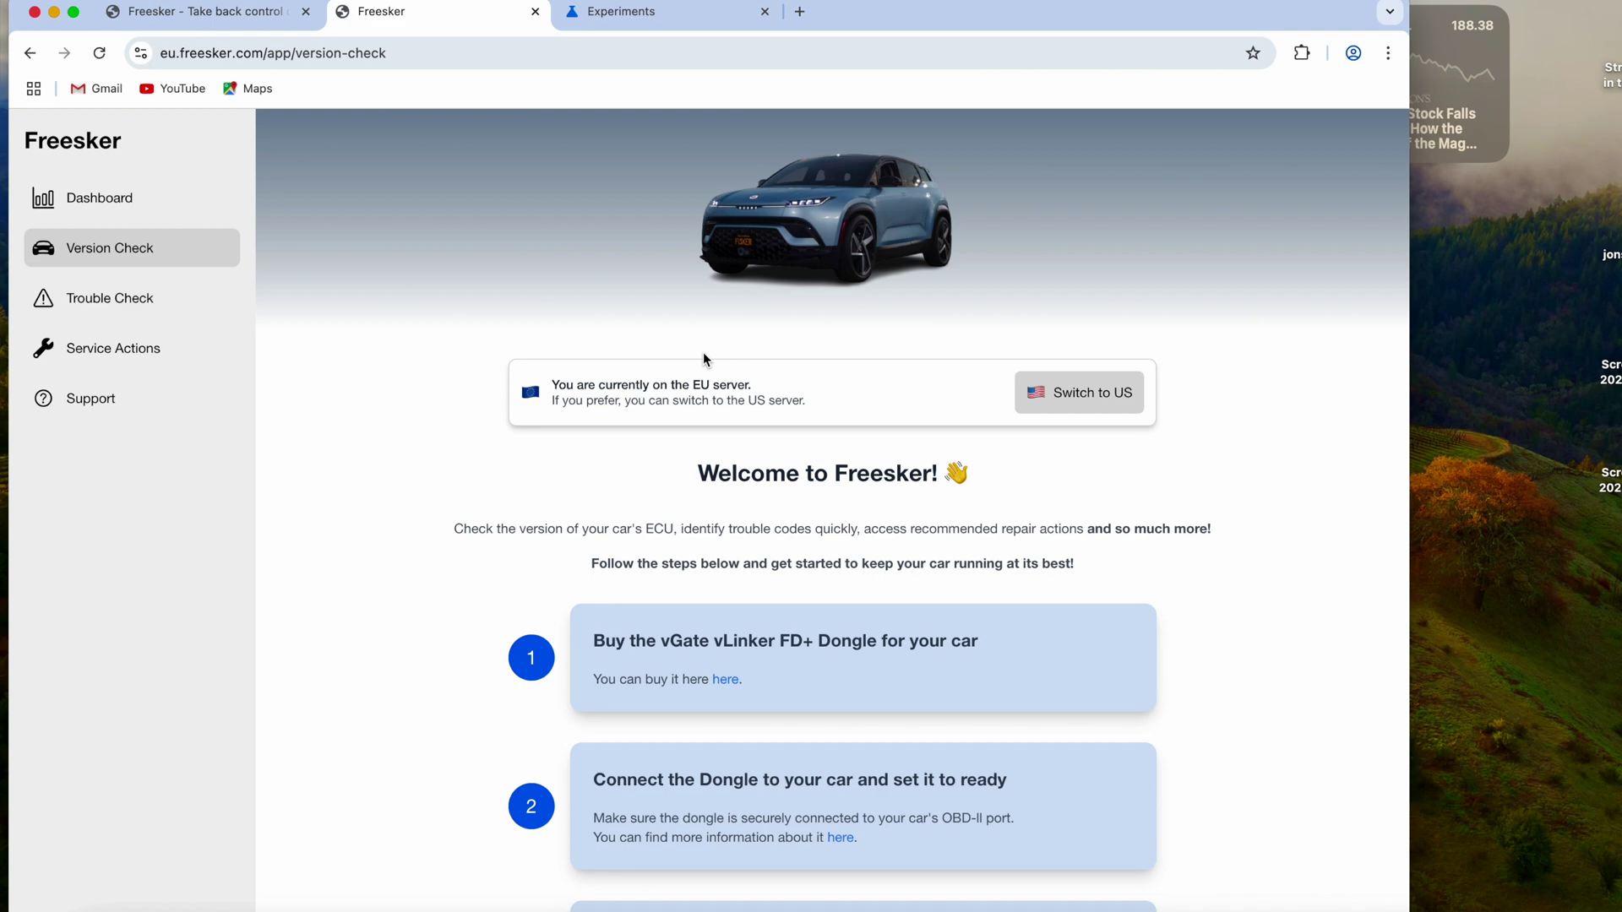
{"action": "scroll", "coordinate": [706, 360], "scroll_direction": "down", "scroll_amount": 5}
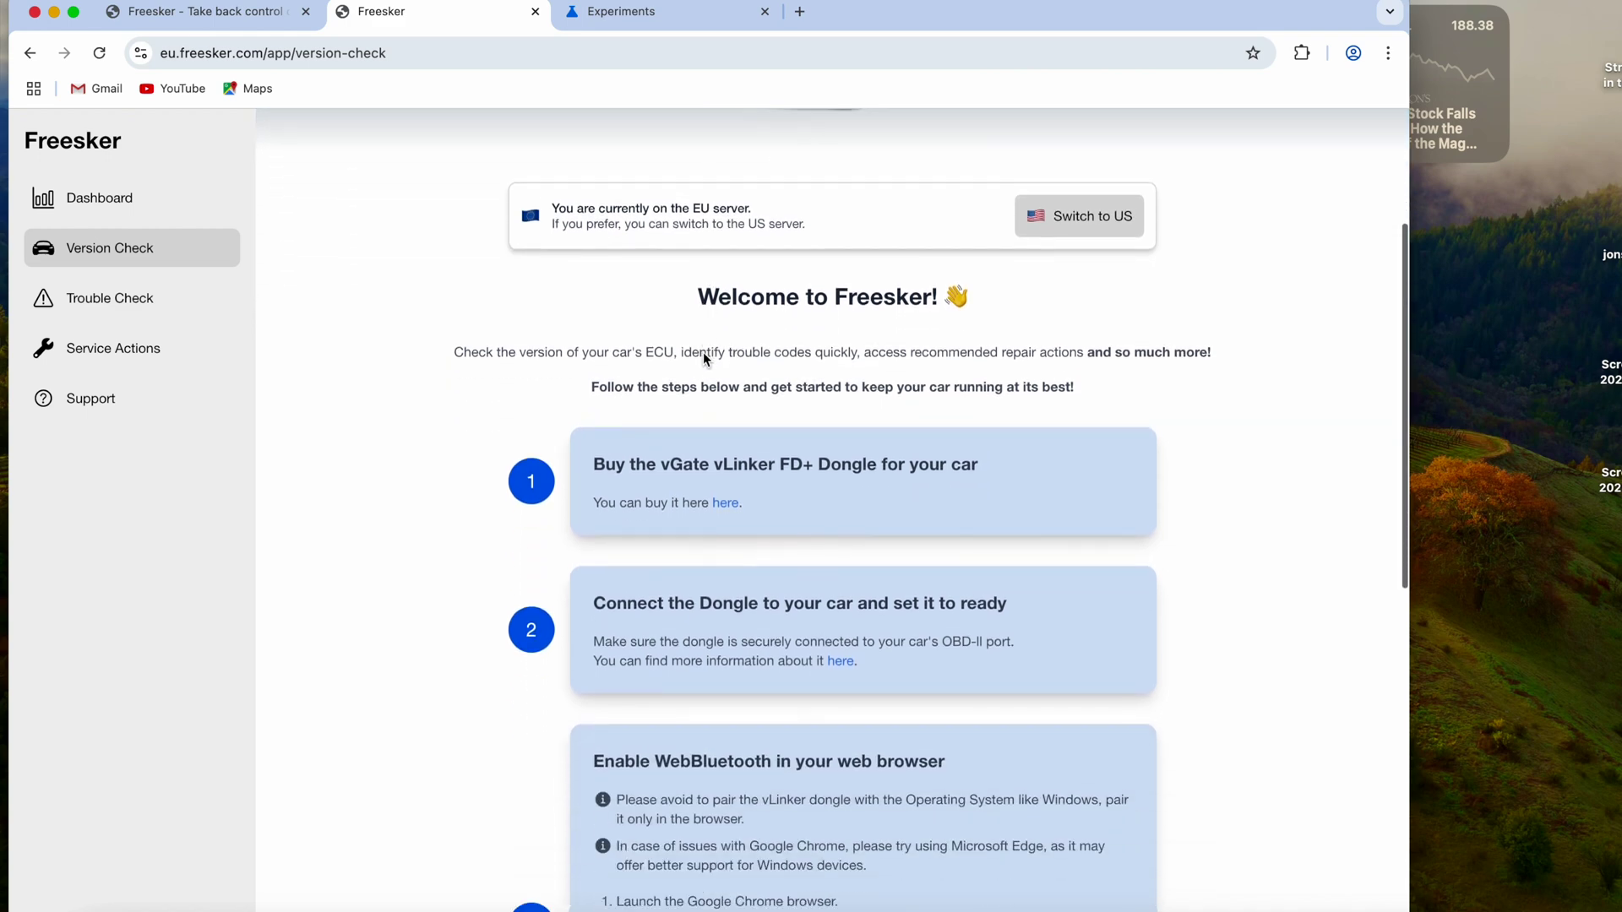
{"action": "scroll", "coordinate": [702, 352], "scroll_direction": "down", "scroll_amount": 6}
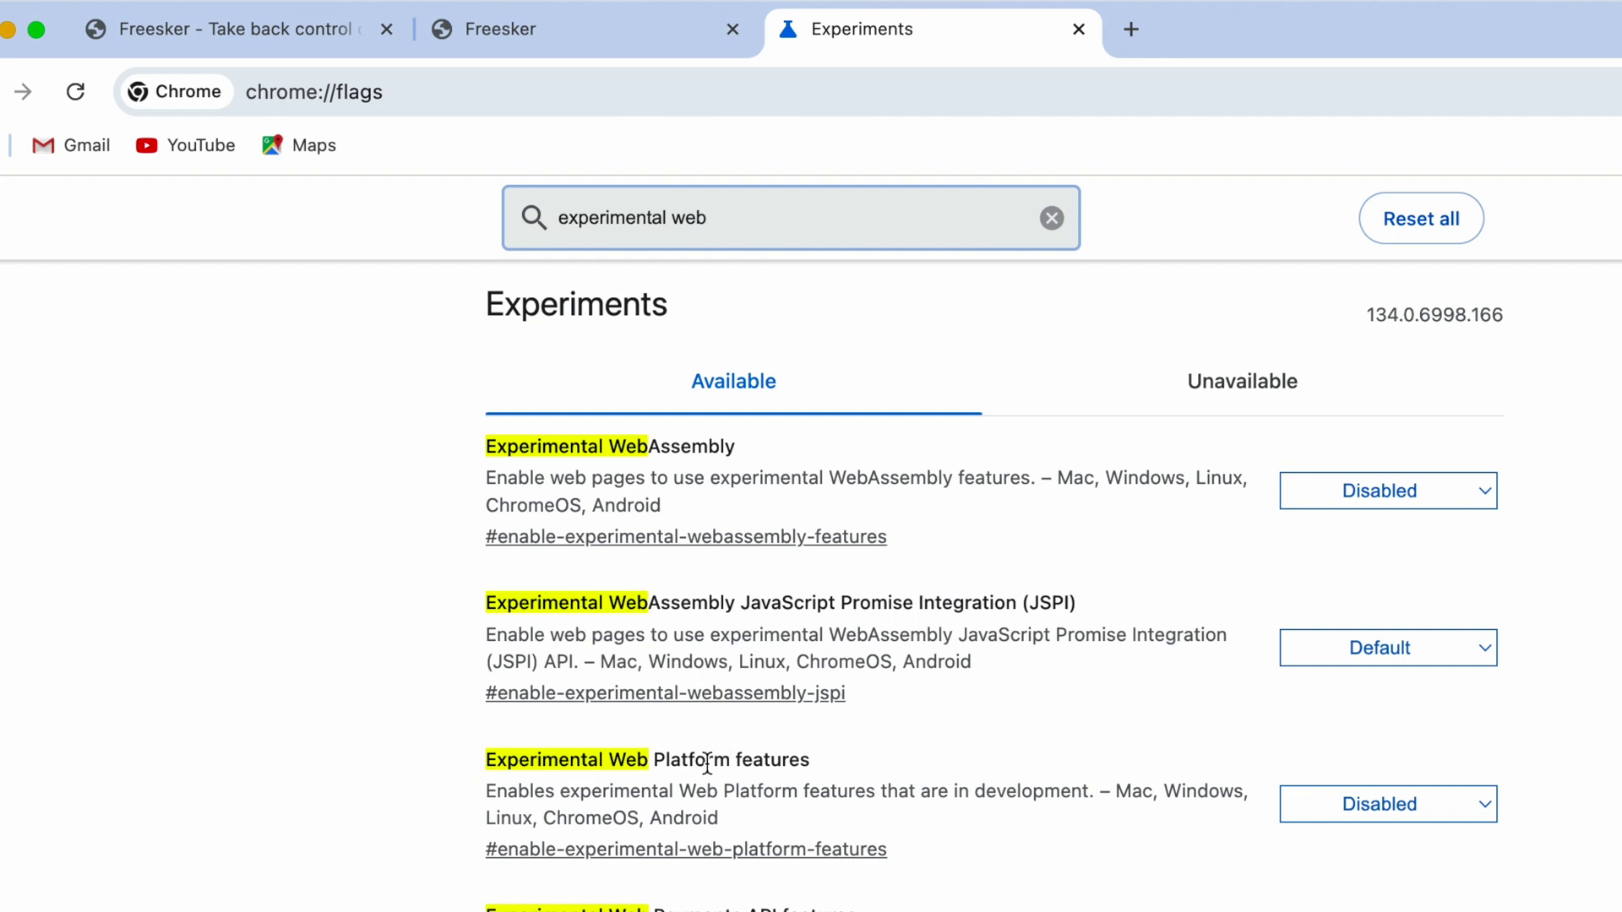
- Enable the Experimental Web Platform features flag, then quit and relaunch Google Chrome
{"action": "left_click", "coordinate": [1475, 801]}
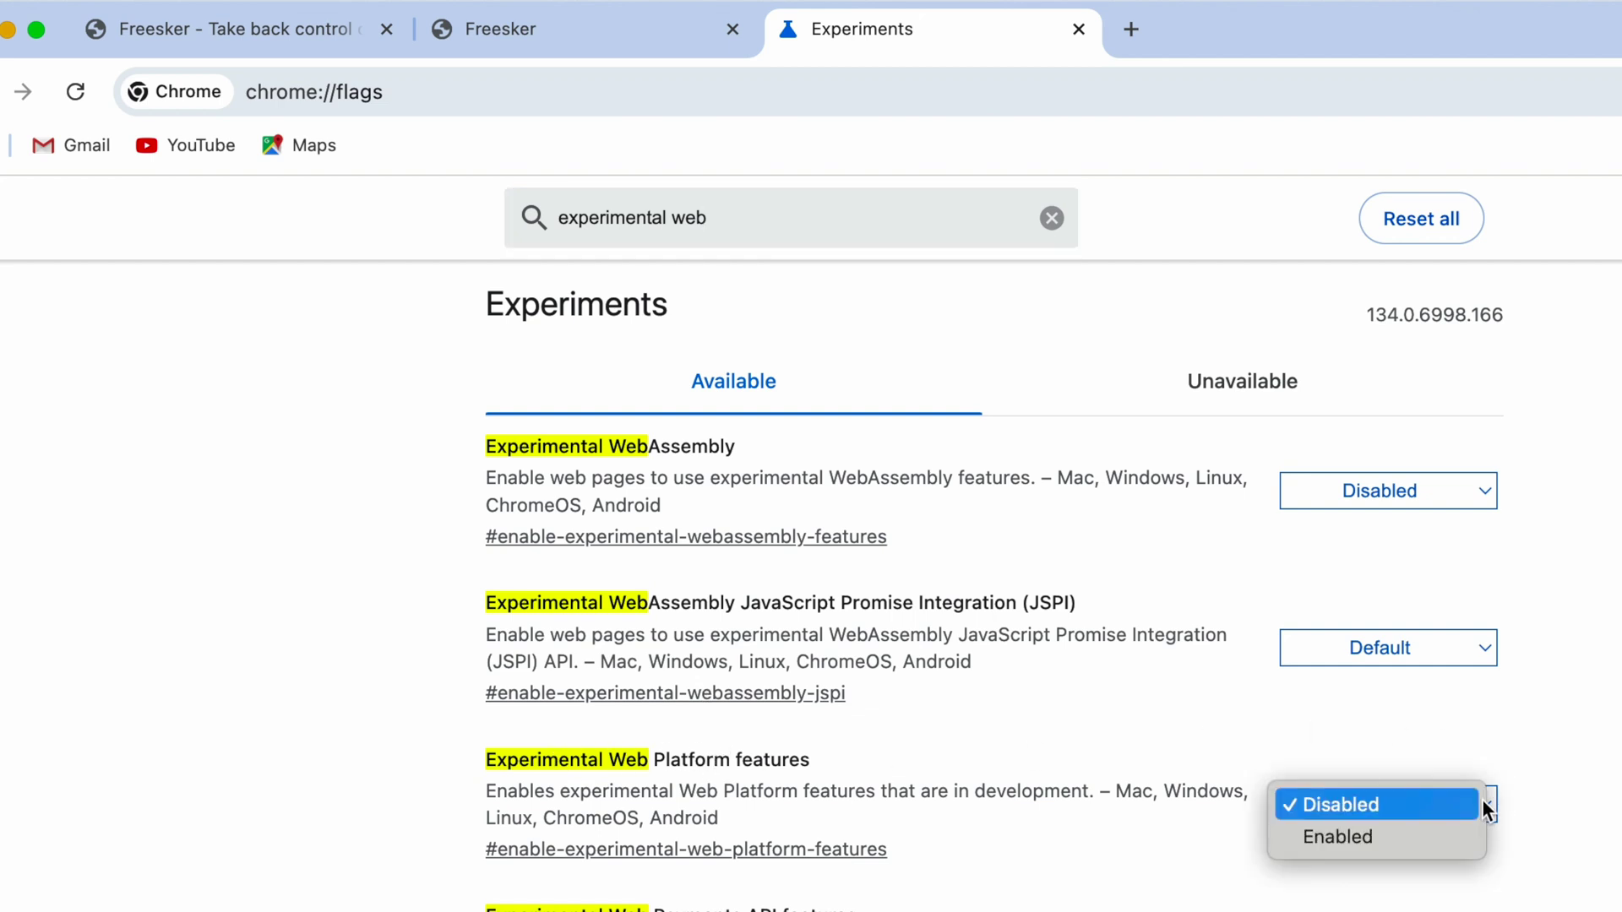
{"action": "left_click", "coordinate": [1355, 840]}
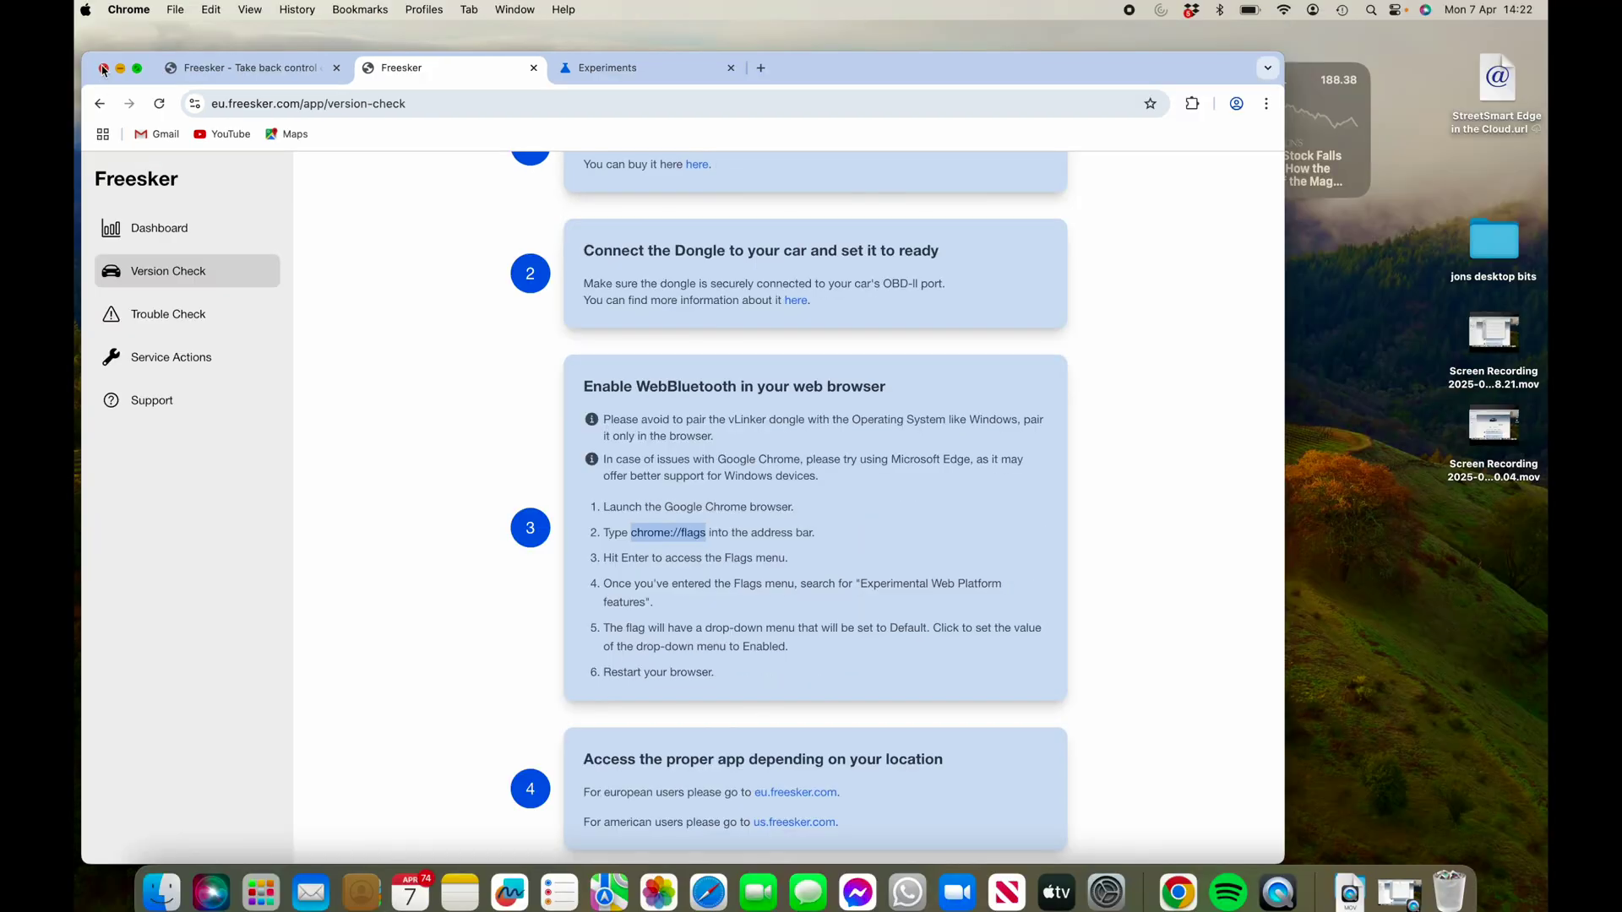
{"action": "left_click", "coordinate": [103, 69]}
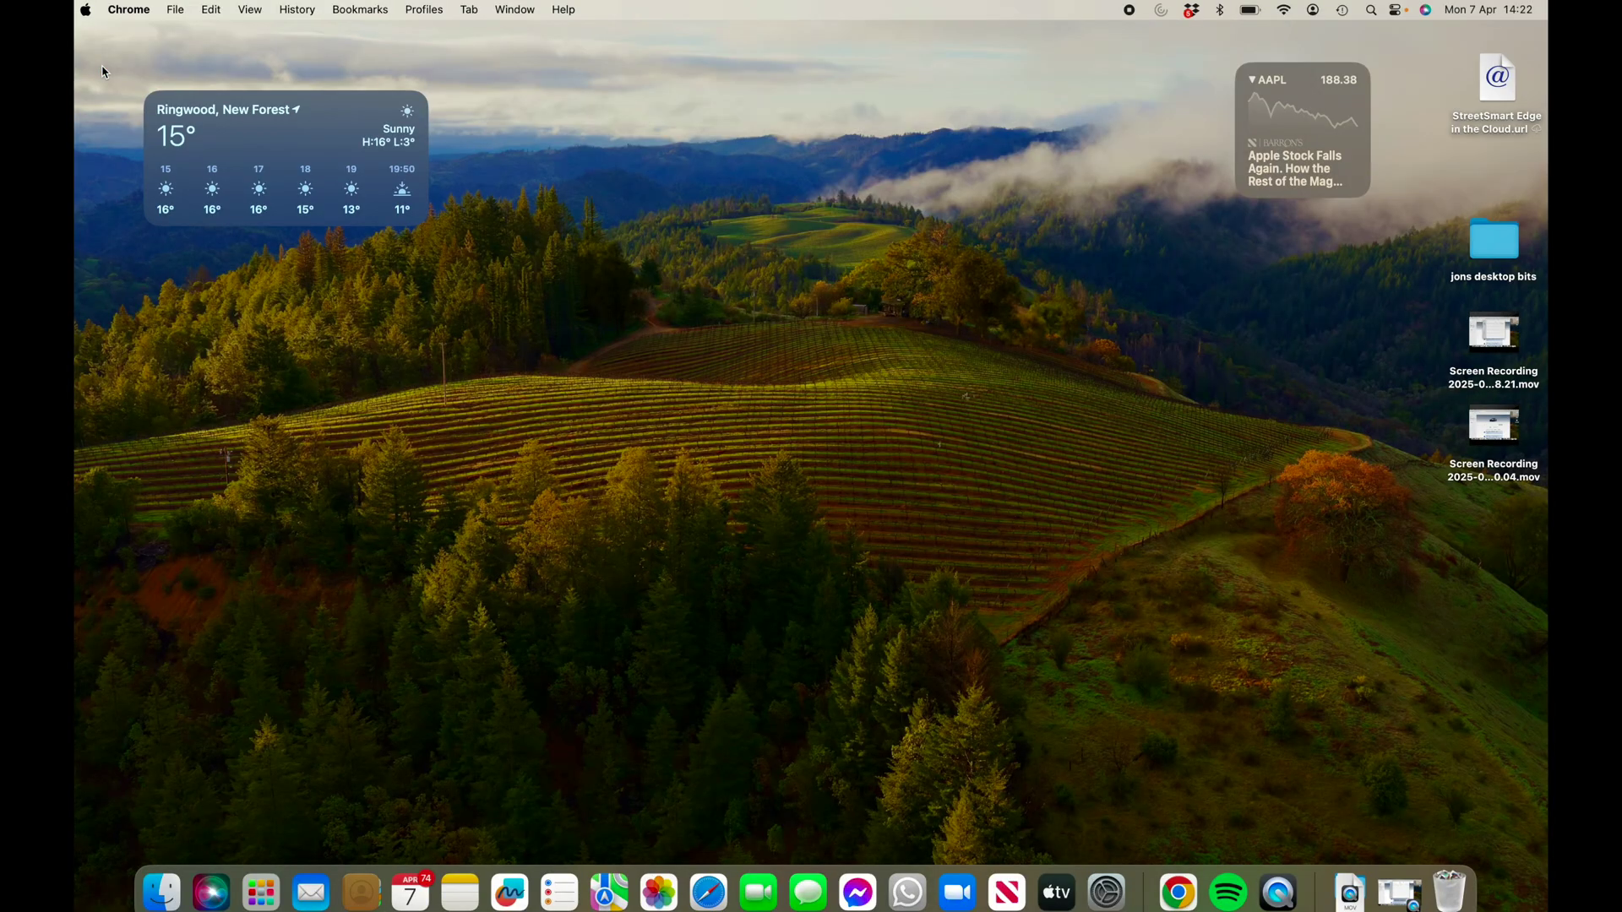
{"action": "left_click", "coordinate": [129, 11]}
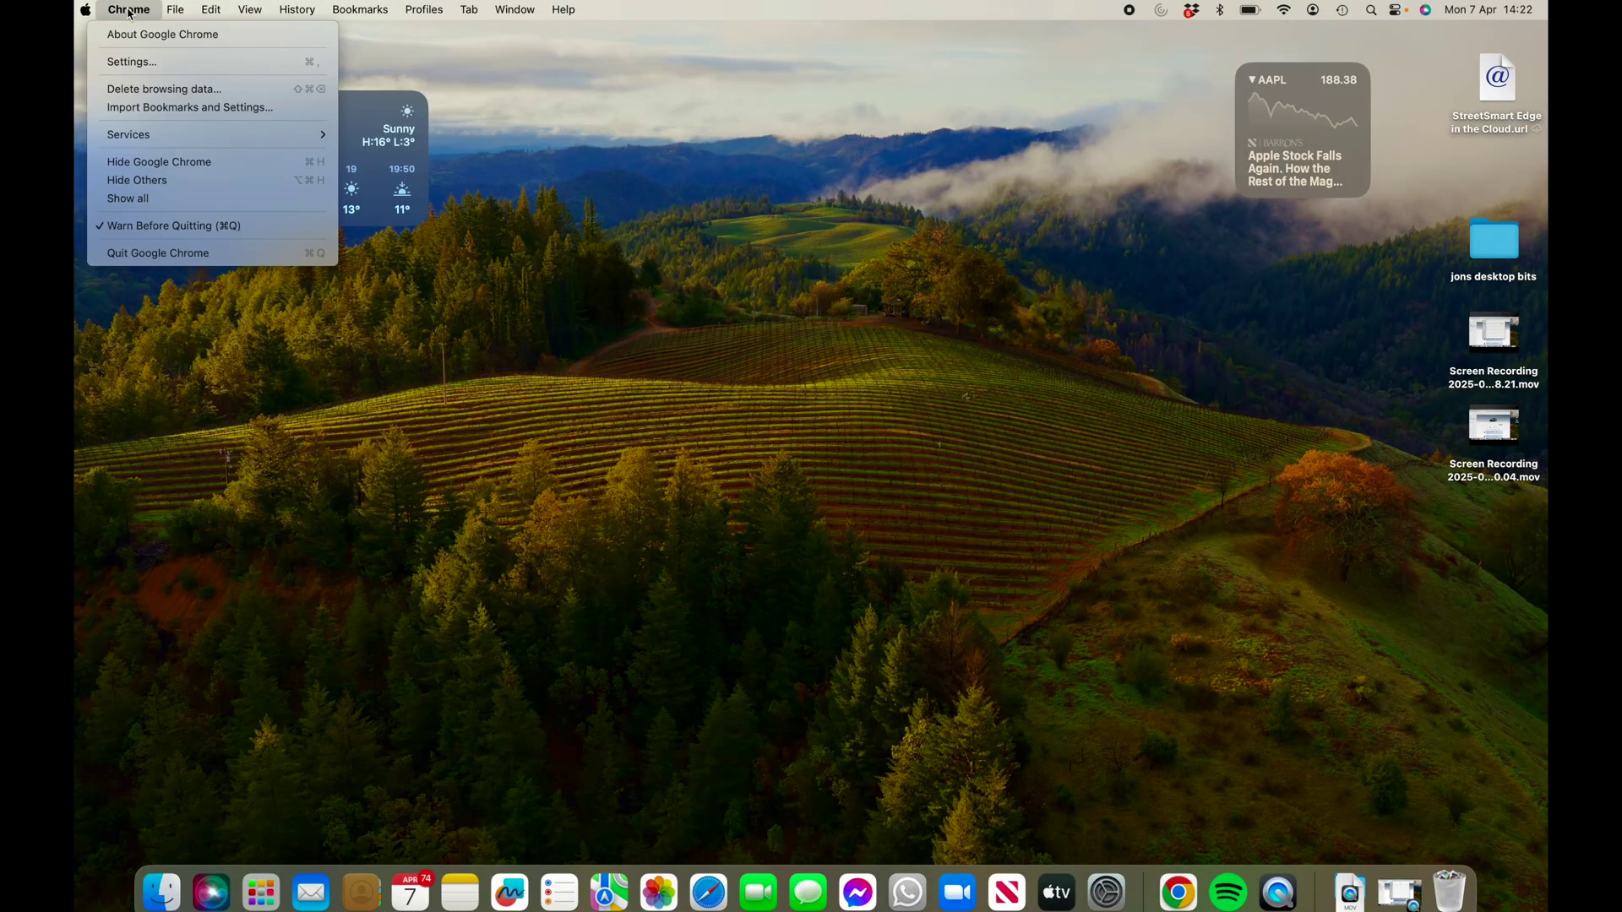
{"action": "left_click", "coordinate": [173, 253]}
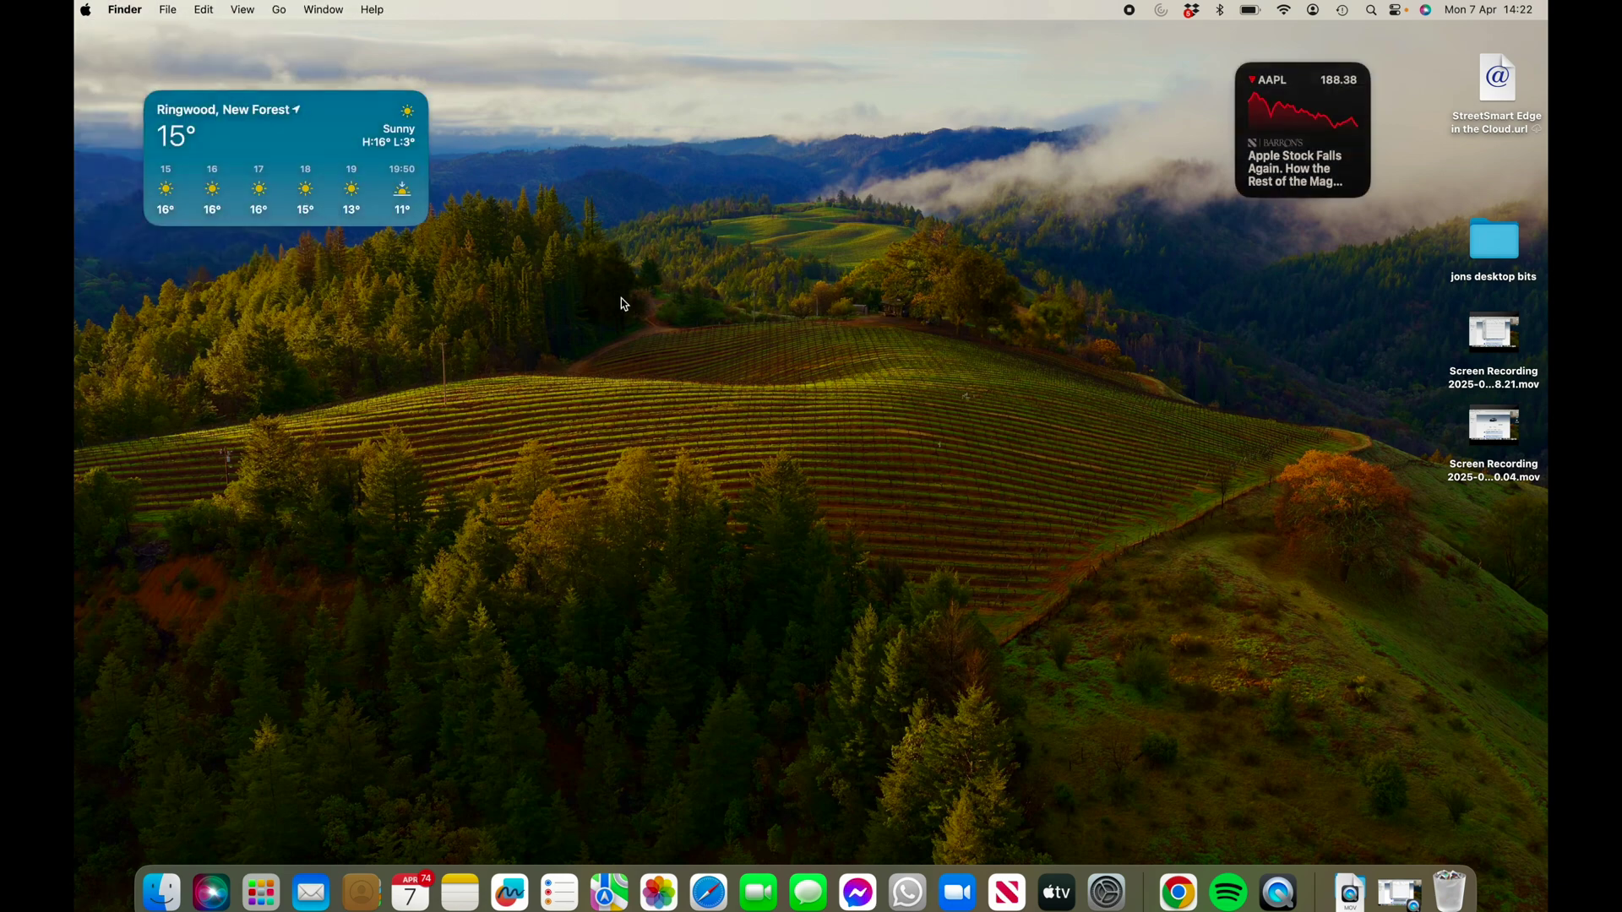
{"action": "key", "text": "F4"}
{"action": "left_click", "coordinate": [833, 416]}
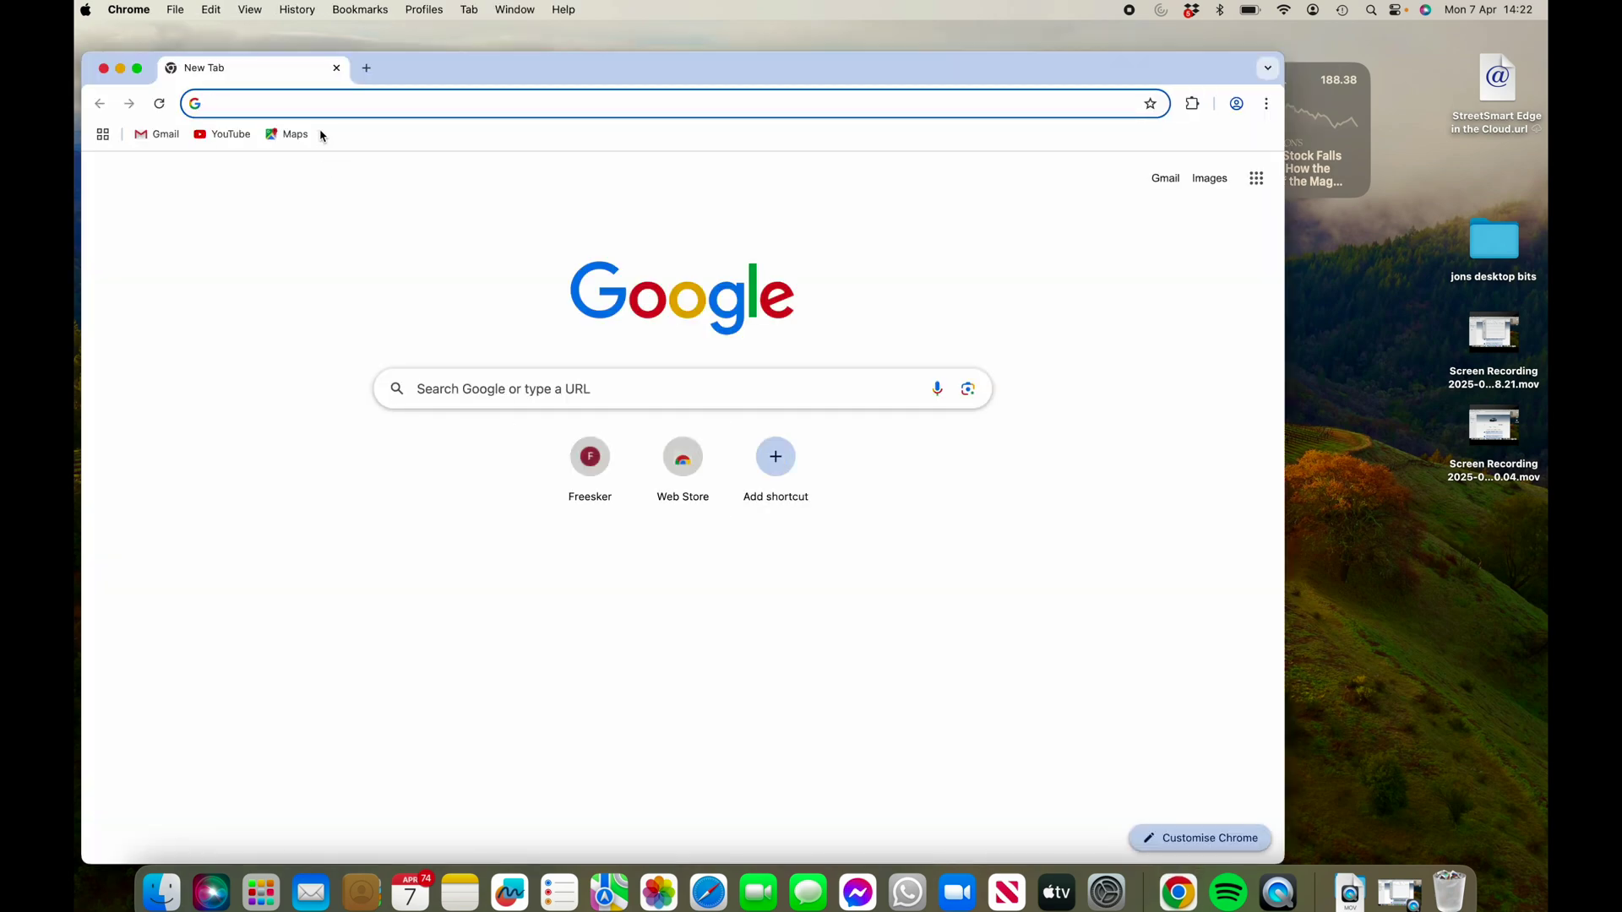
- Load freesker.com and open the European demo dashboard from Demo and Pre-Order
{"action": "type", "text": "freeske"}
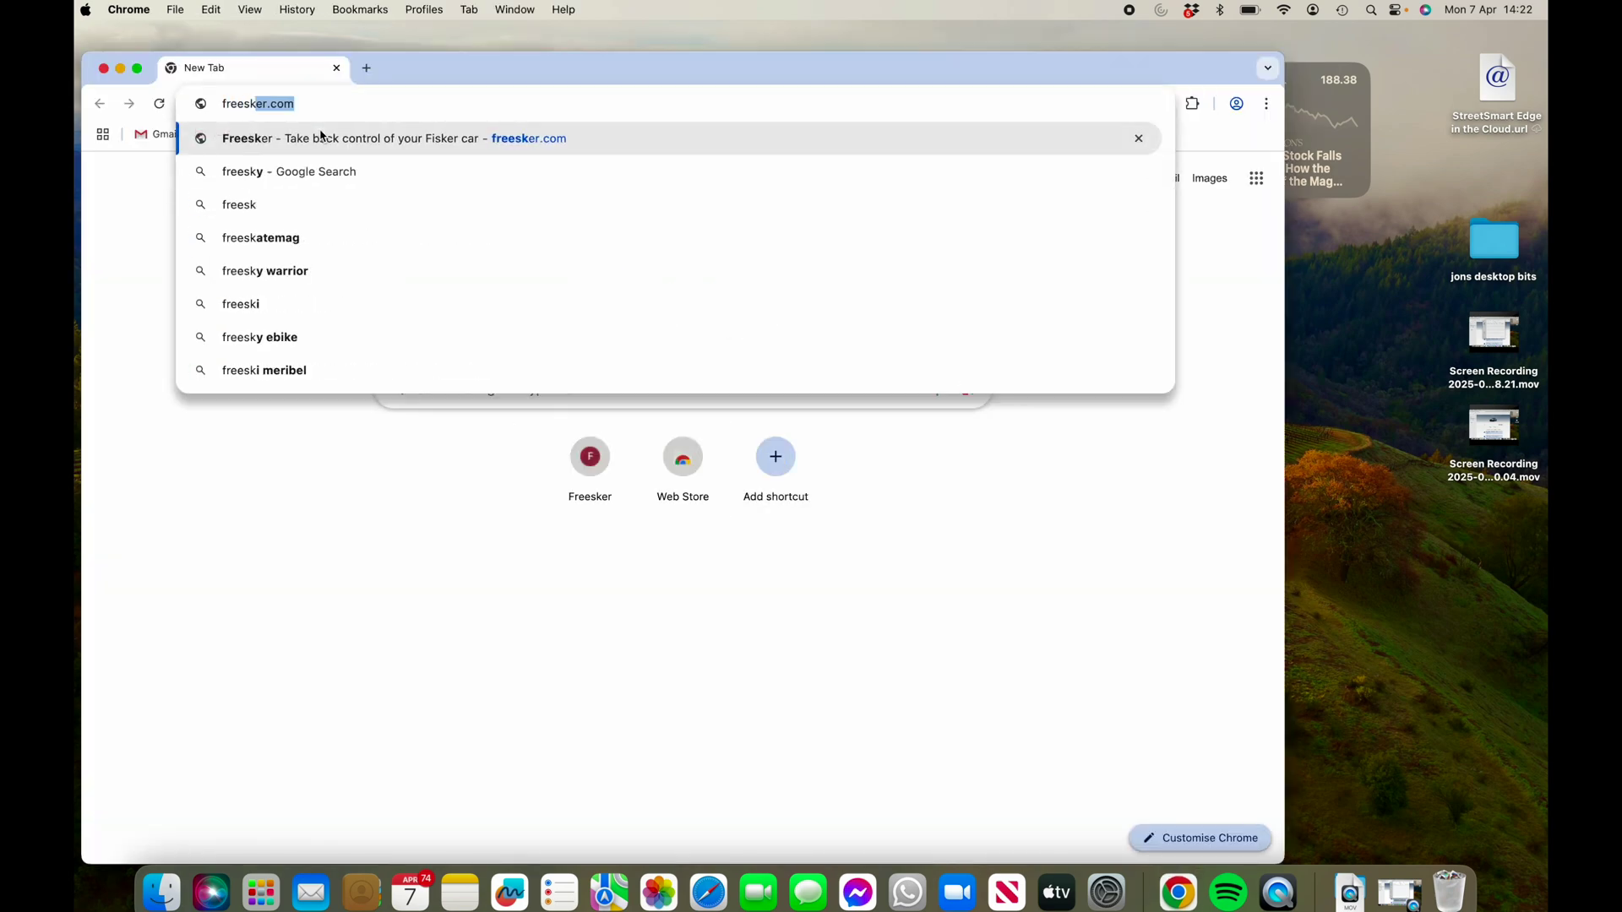
{"action": "type", "text": "r"}
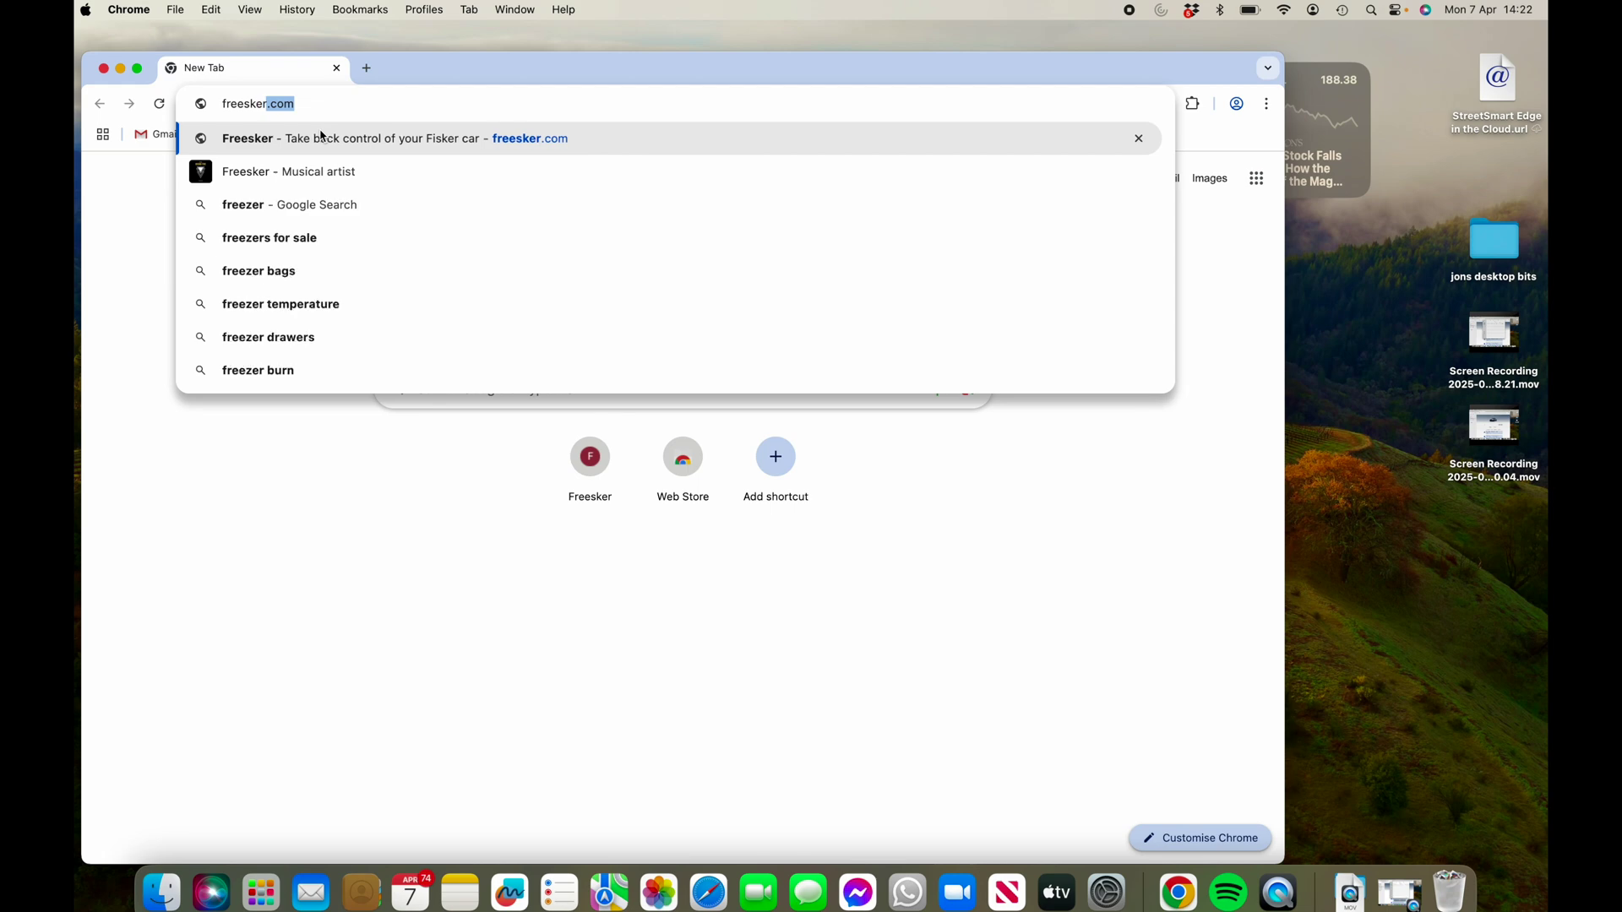
{"action": "key", "text": "Return"}
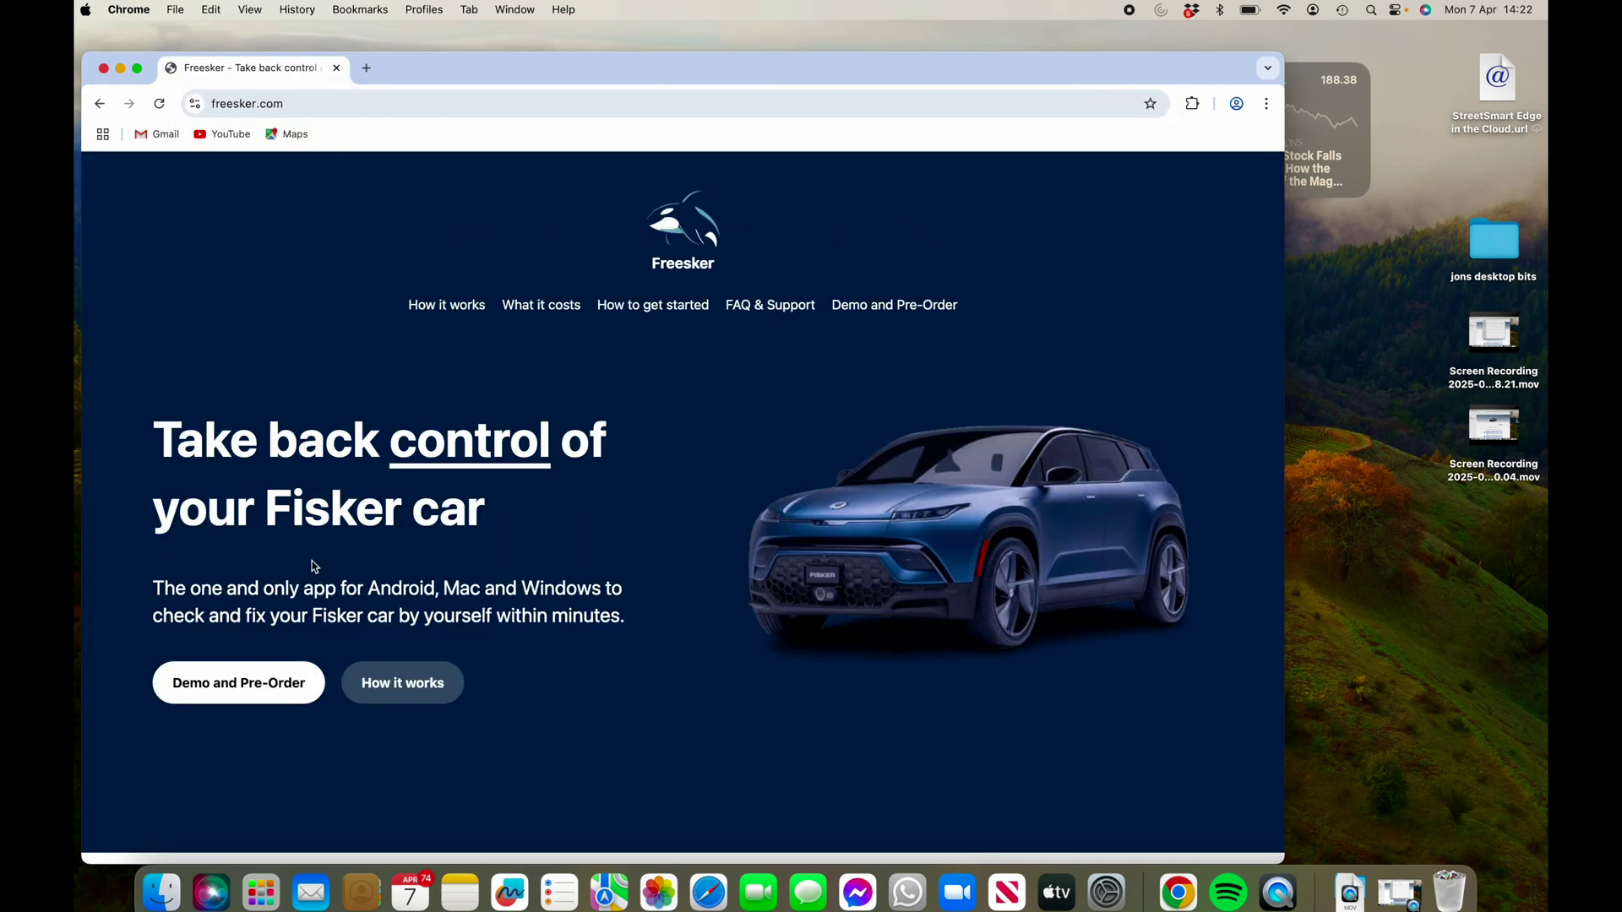
{"action": "left_click", "coordinate": [240, 684]}
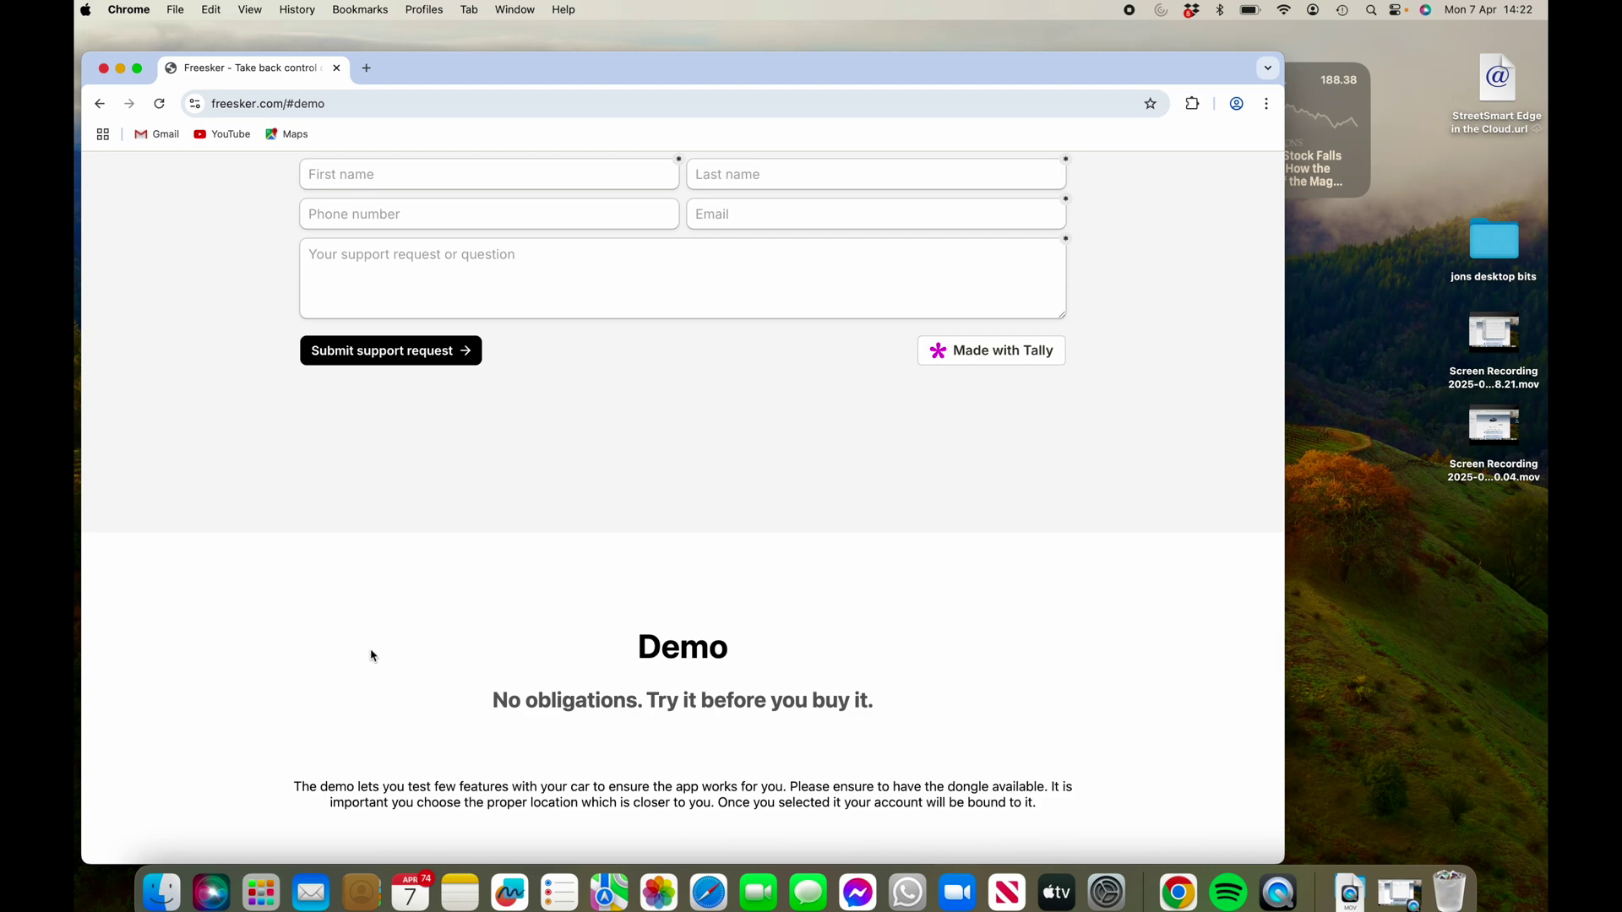
{"action": "scroll", "coordinate": [431, 482], "scroll_direction": "down", "scroll_amount": 3}
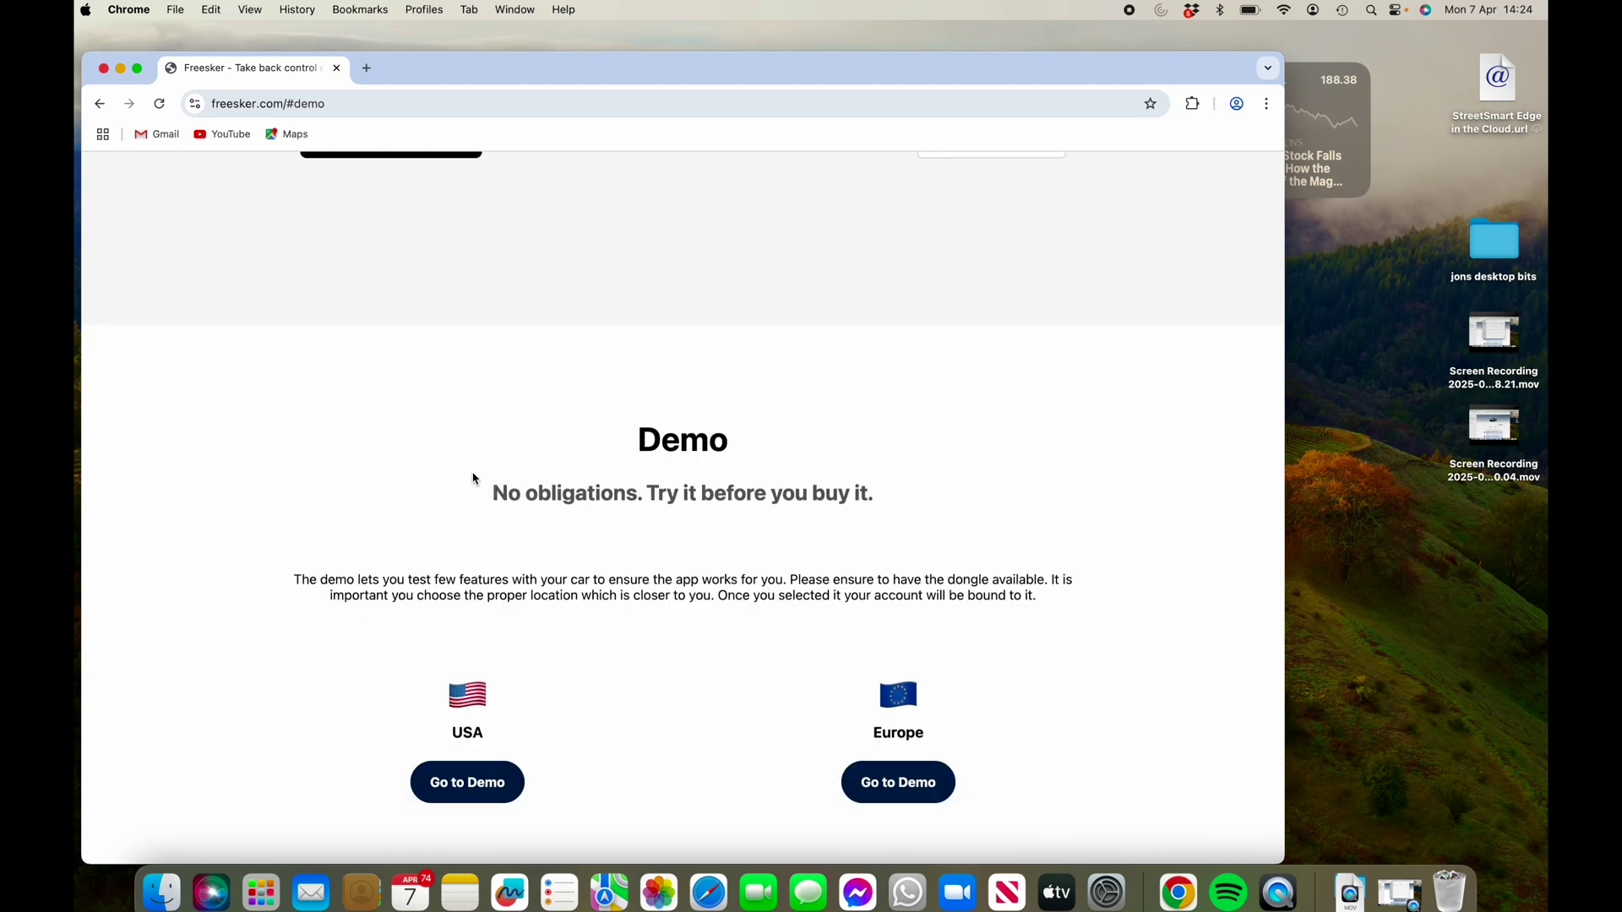
{"action": "scroll", "coordinate": [749, 513], "scroll_direction": "down", "scroll_amount": 6}
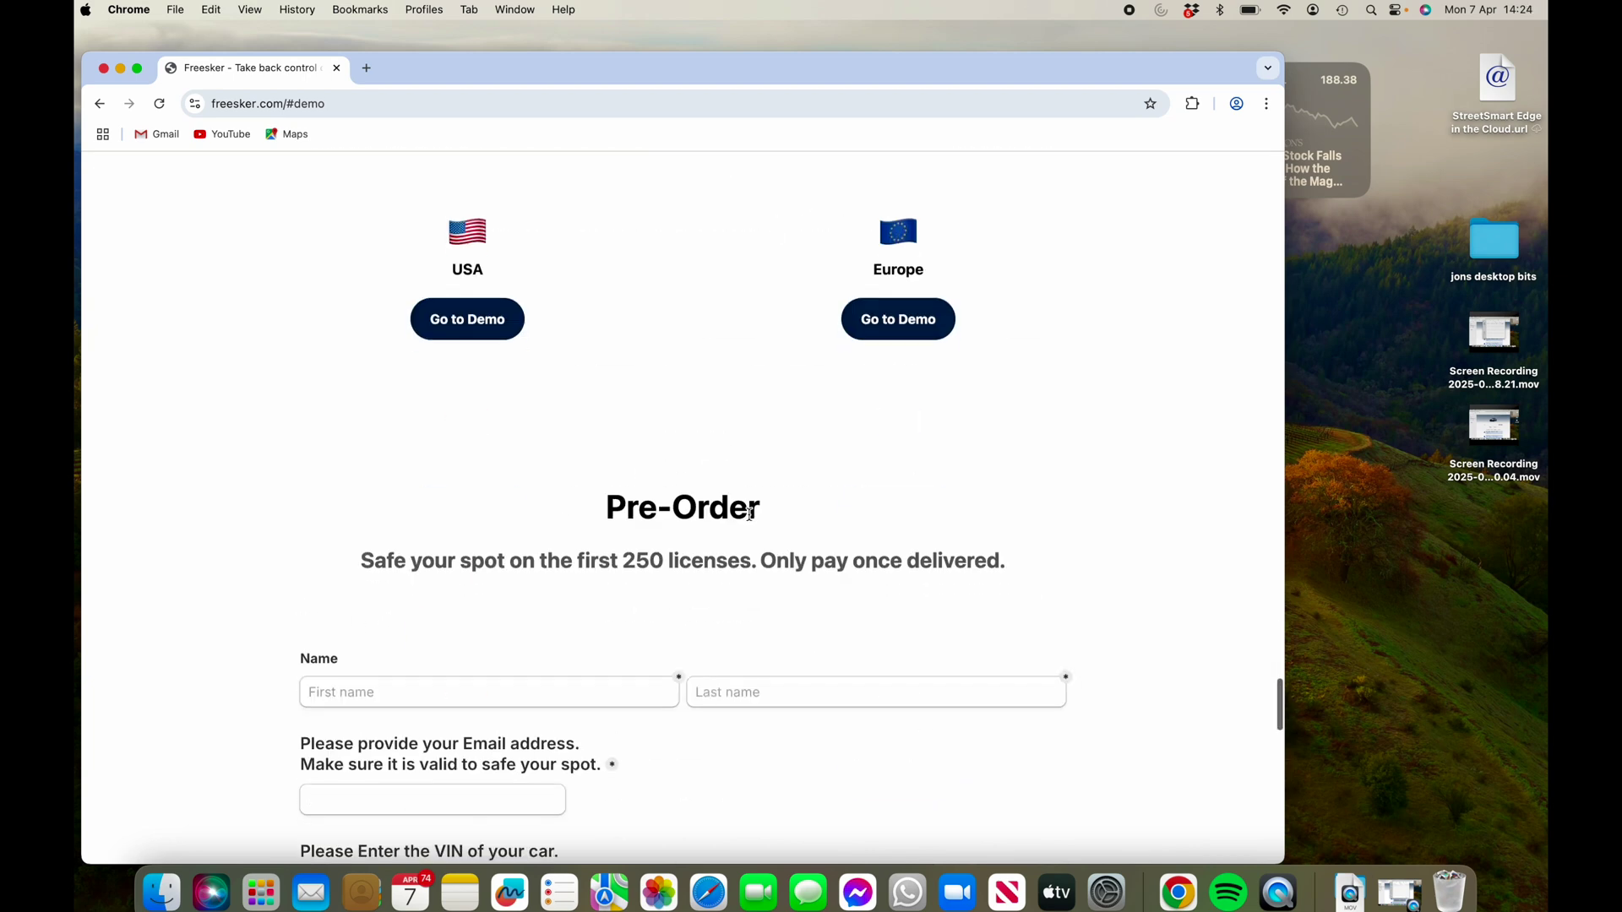
{"action": "left_click", "coordinate": [909, 320]}
- Scroll down to the vLinker connection step and start connecting with CONNECT
{"action": "scroll", "coordinate": [909, 322], "scroll_direction": "down", "scroll_amount": 3}
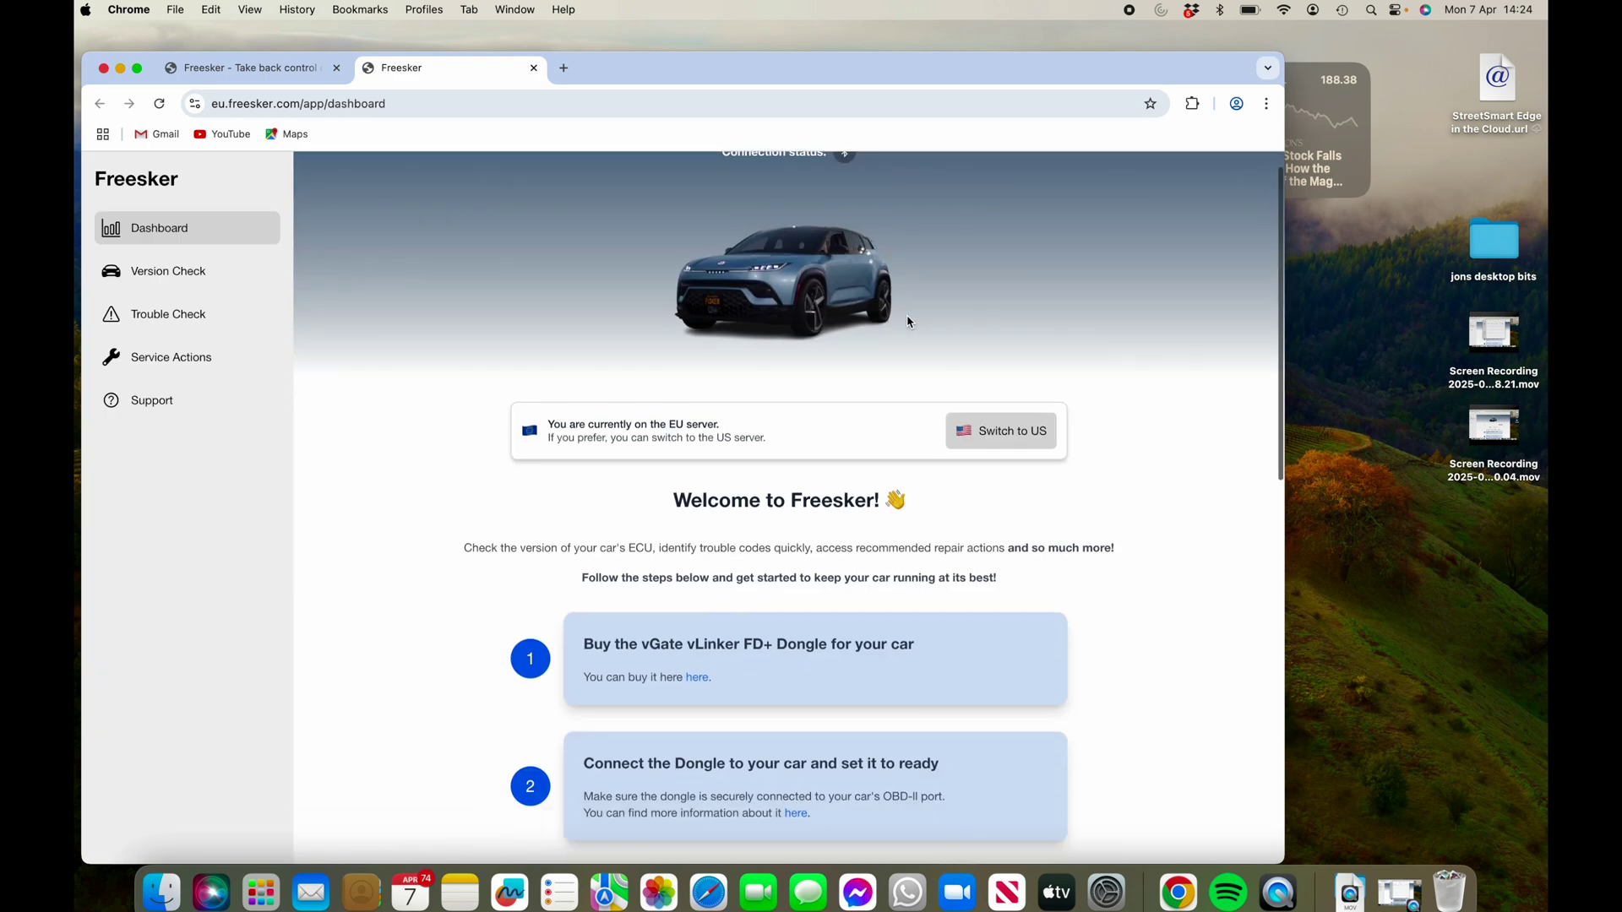
{"action": "scroll", "coordinate": [909, 322], "scroll_direction": "down", "scroll_amount": 10}
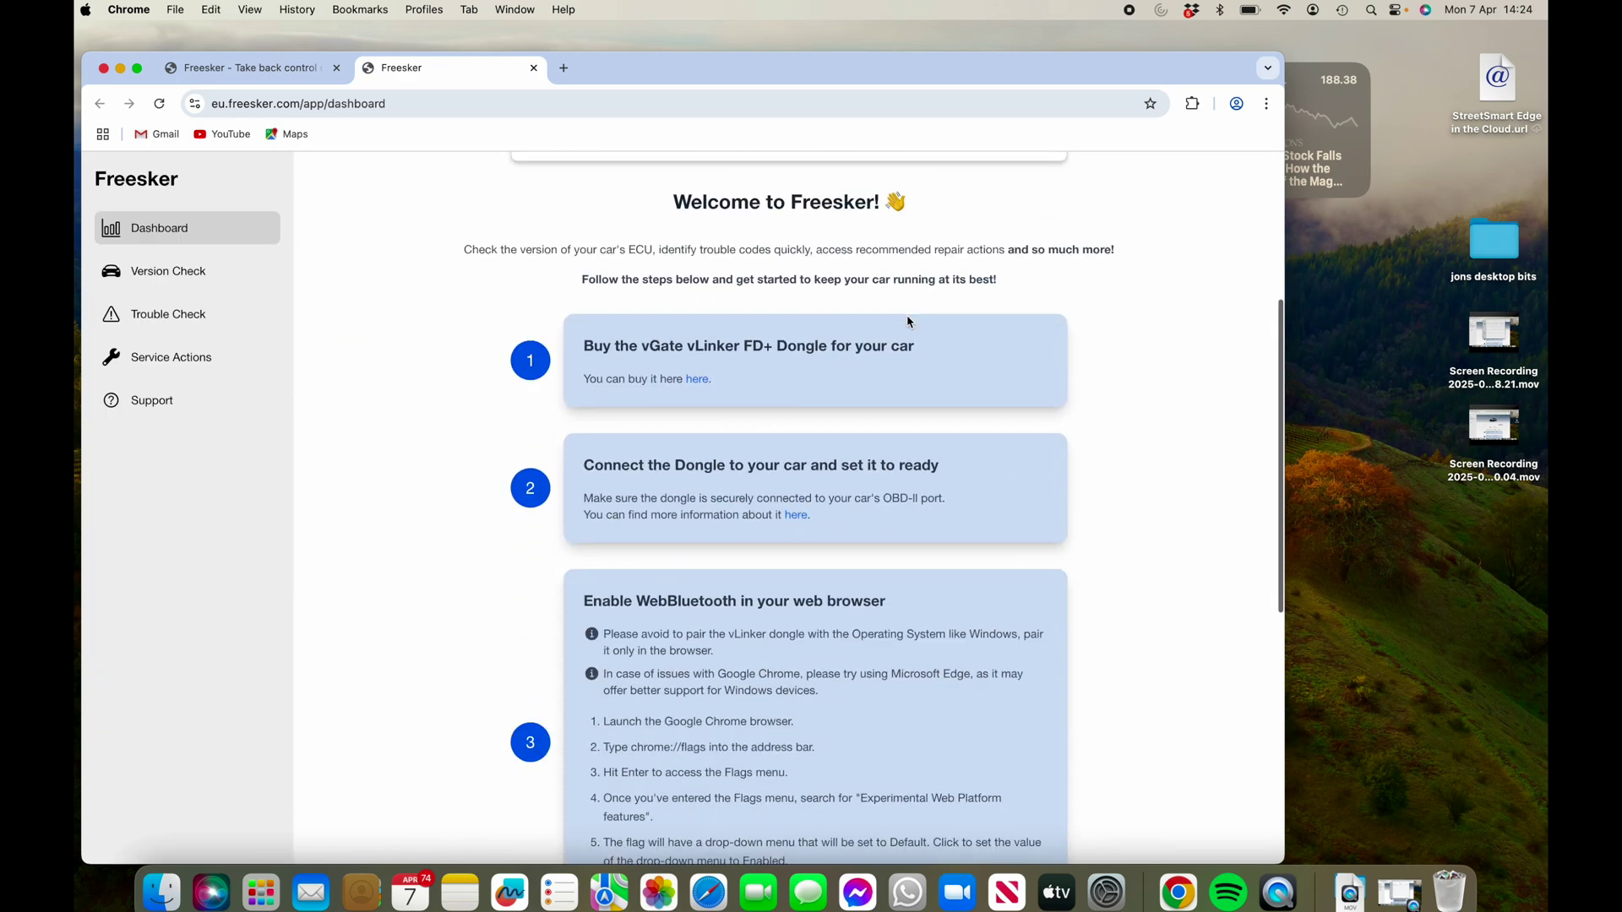
{"action": "scroll", "coordinate": [909, 322], "scroll_direction": "down", "scroll_amount": 2}
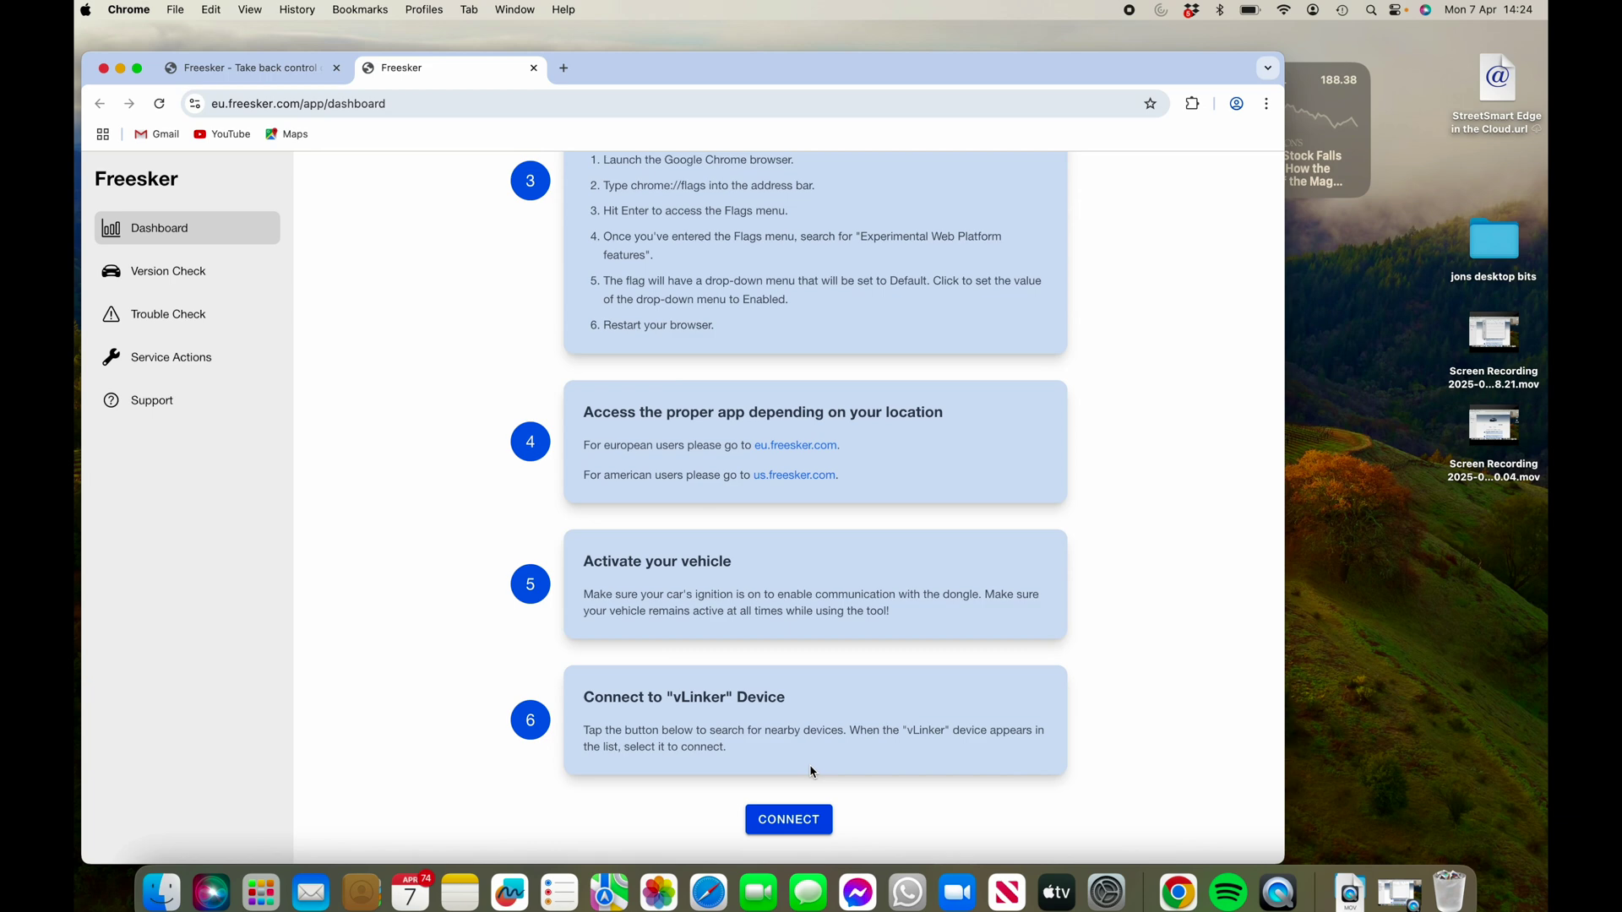
{"action": "left_click", "coordinate": [787, 821]}
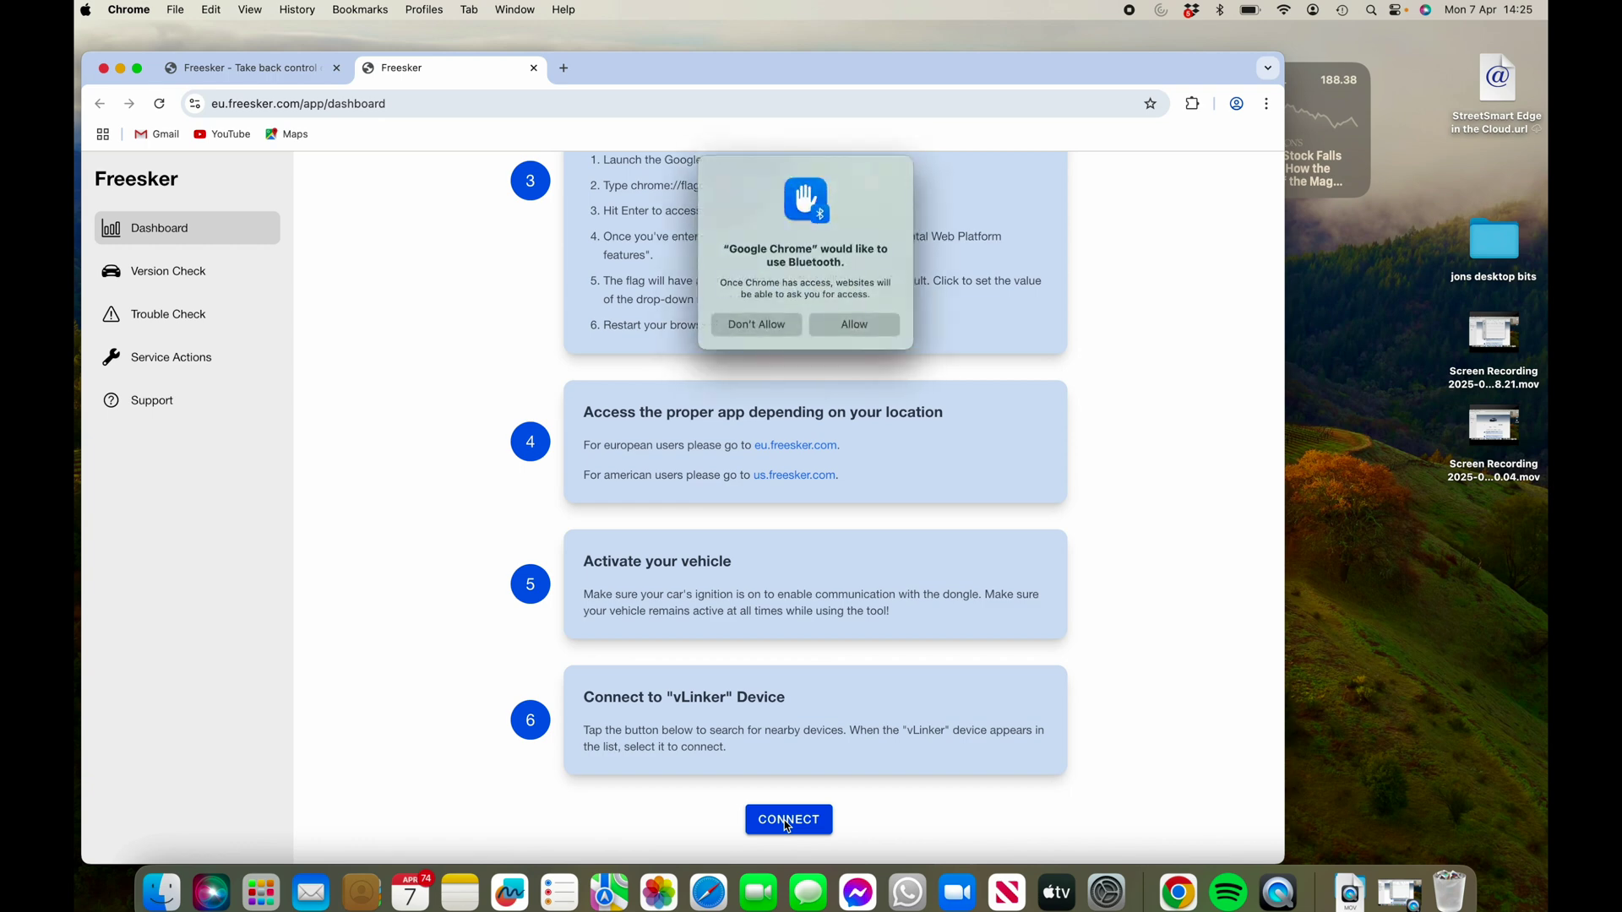
- Allow Chrome Bluetooth access and pair with the vLinker FD-IOS dongle
{"action": "left_click", "coordinate": [853, 329]}
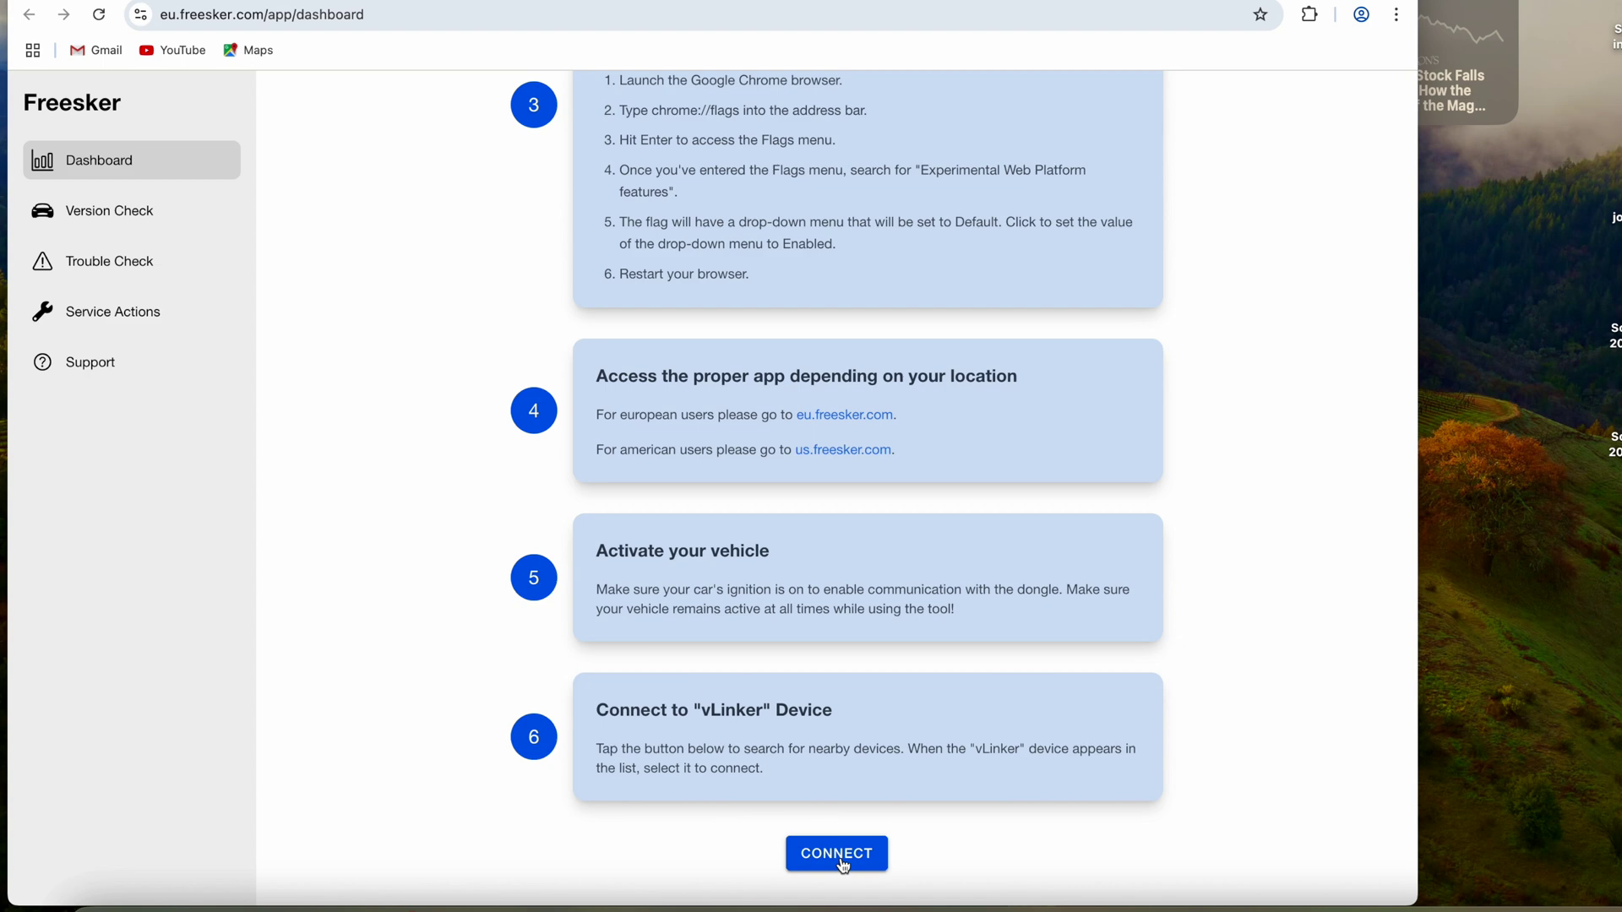
{"action": "left_click", "coordinate": [791, 824]}
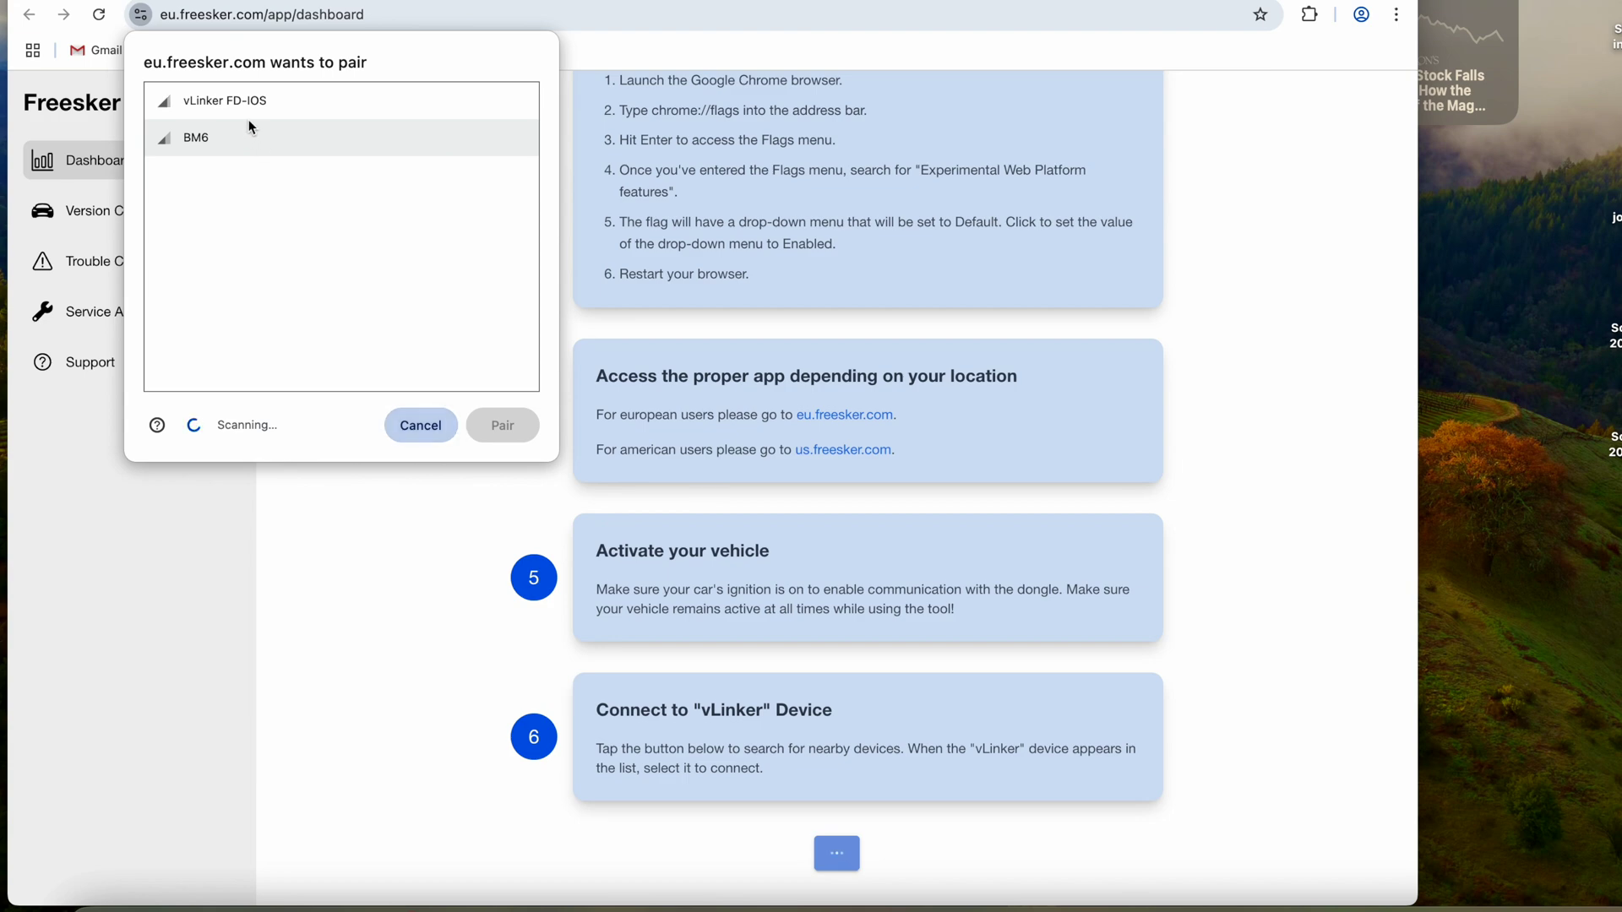
{"action": "left_click", "coordinate": [235, 101]}
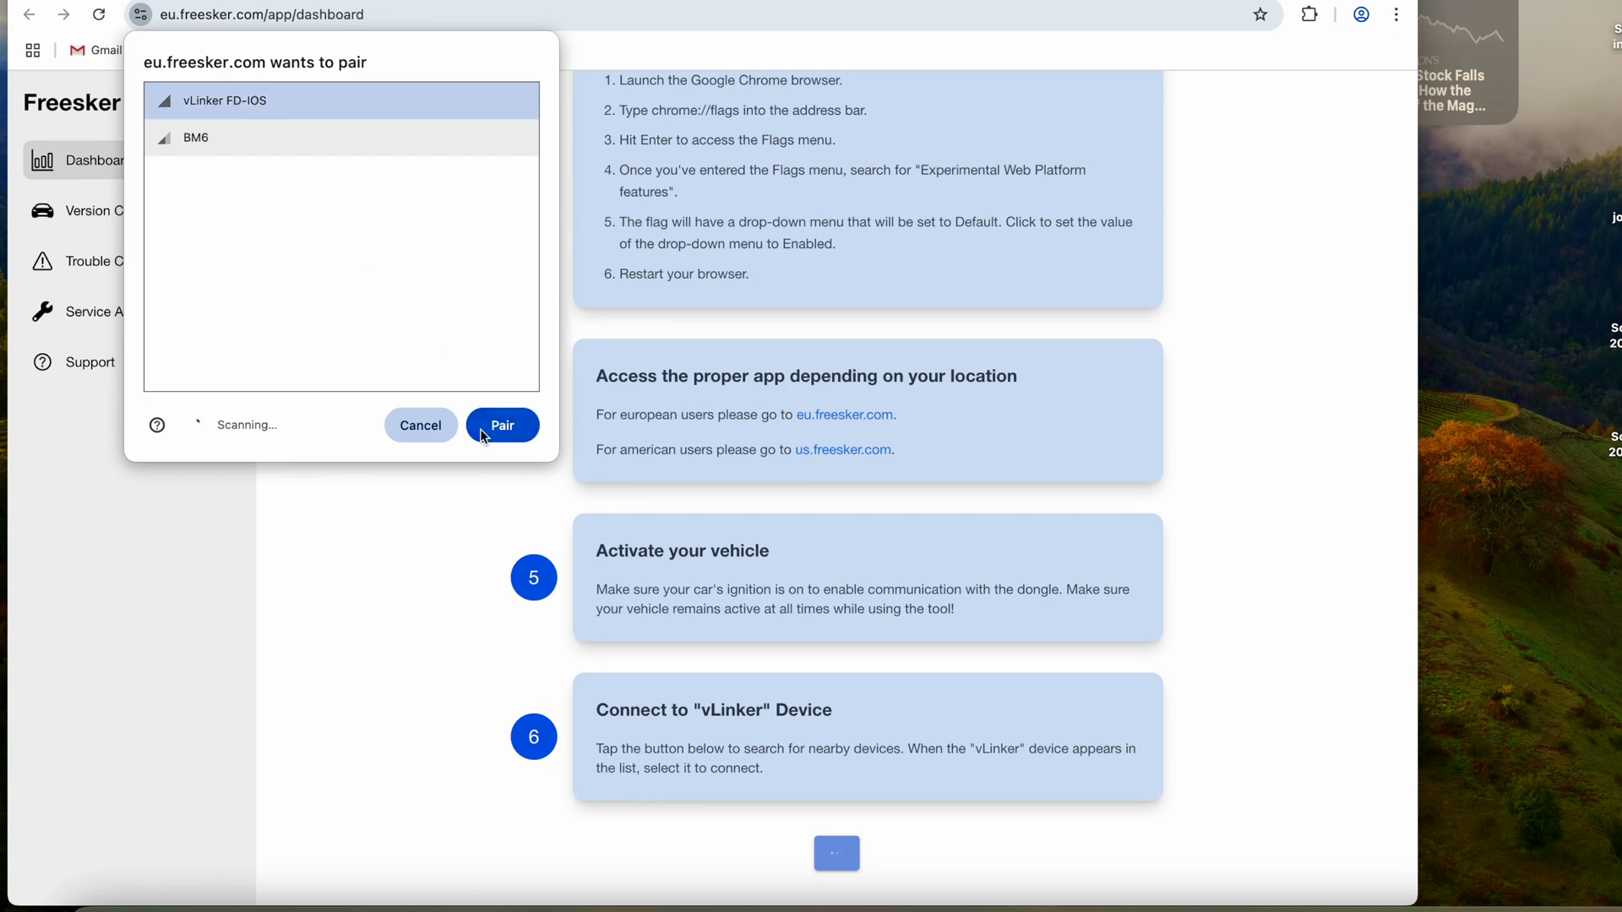
{"action": "left_click", "coordinate": [508, 427]}
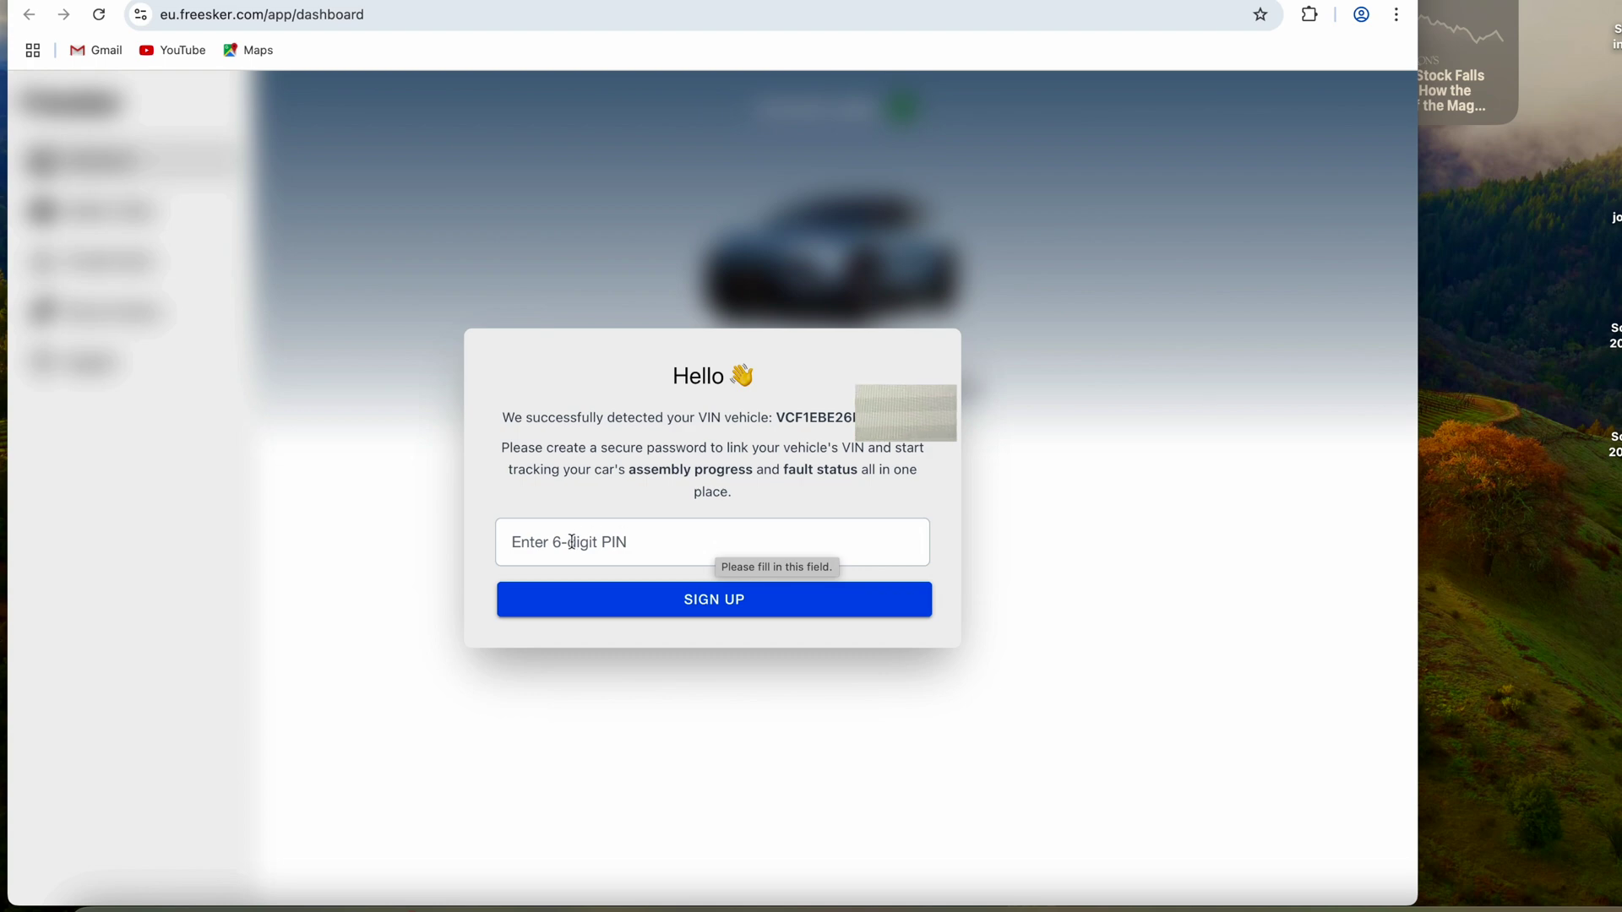
- Sign up with the pasted 6-digit PIN, then follow the support link after the VIN rejection
{"action": "left_click", "coordinate": [535, 541]}
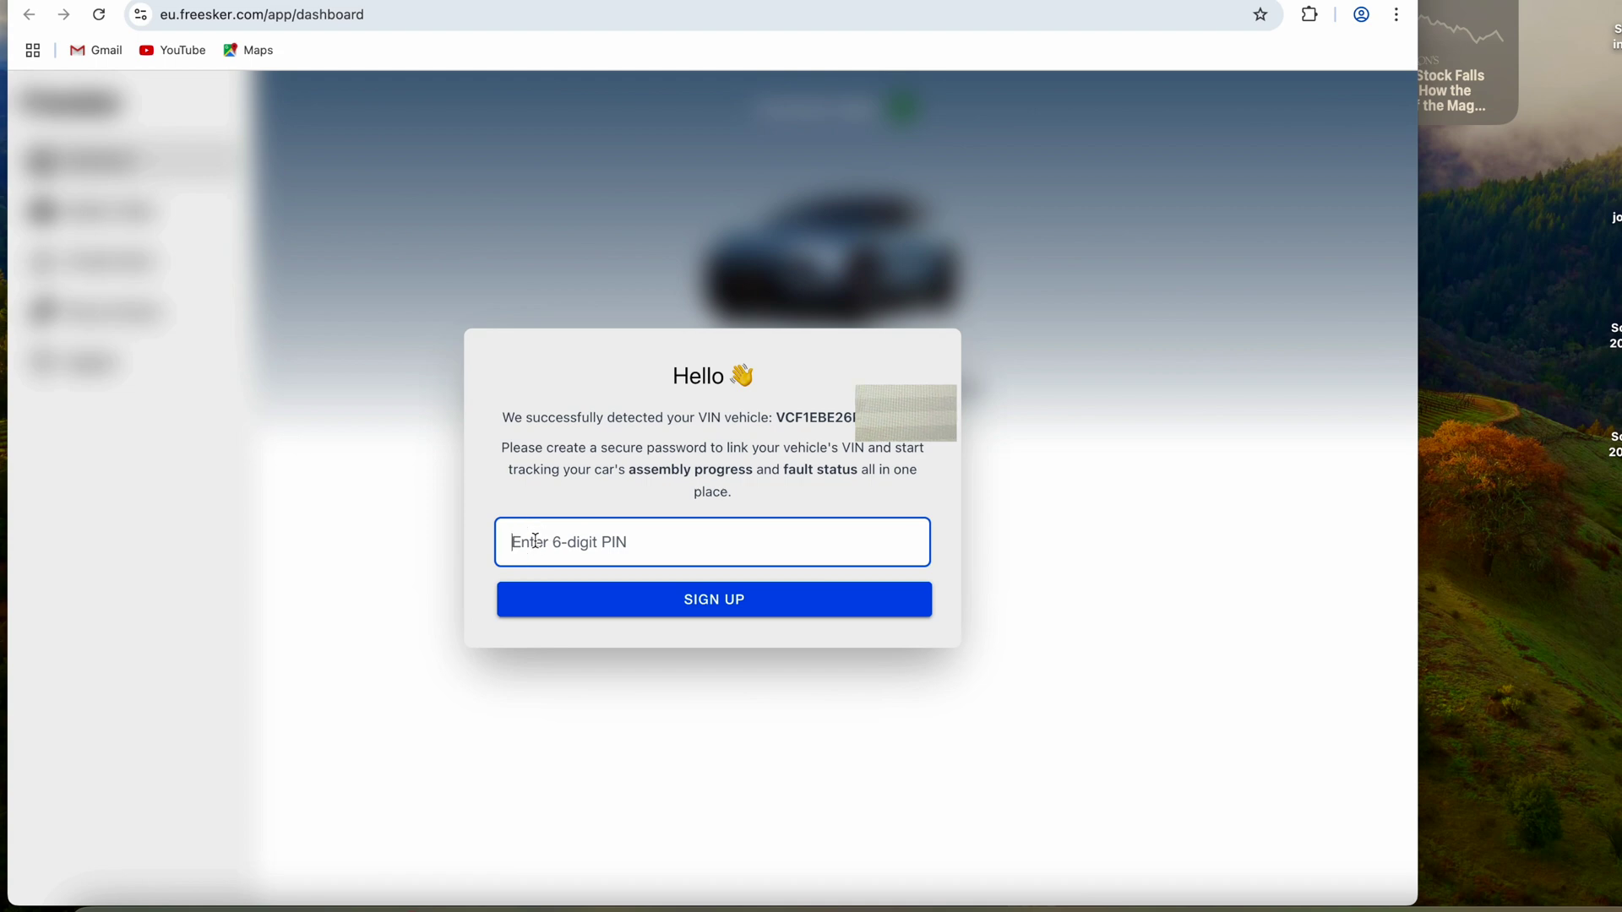
{"action": "key", "text": "ctrl+v"}
{"action": "left_click", "coordinate": [690, 601]}
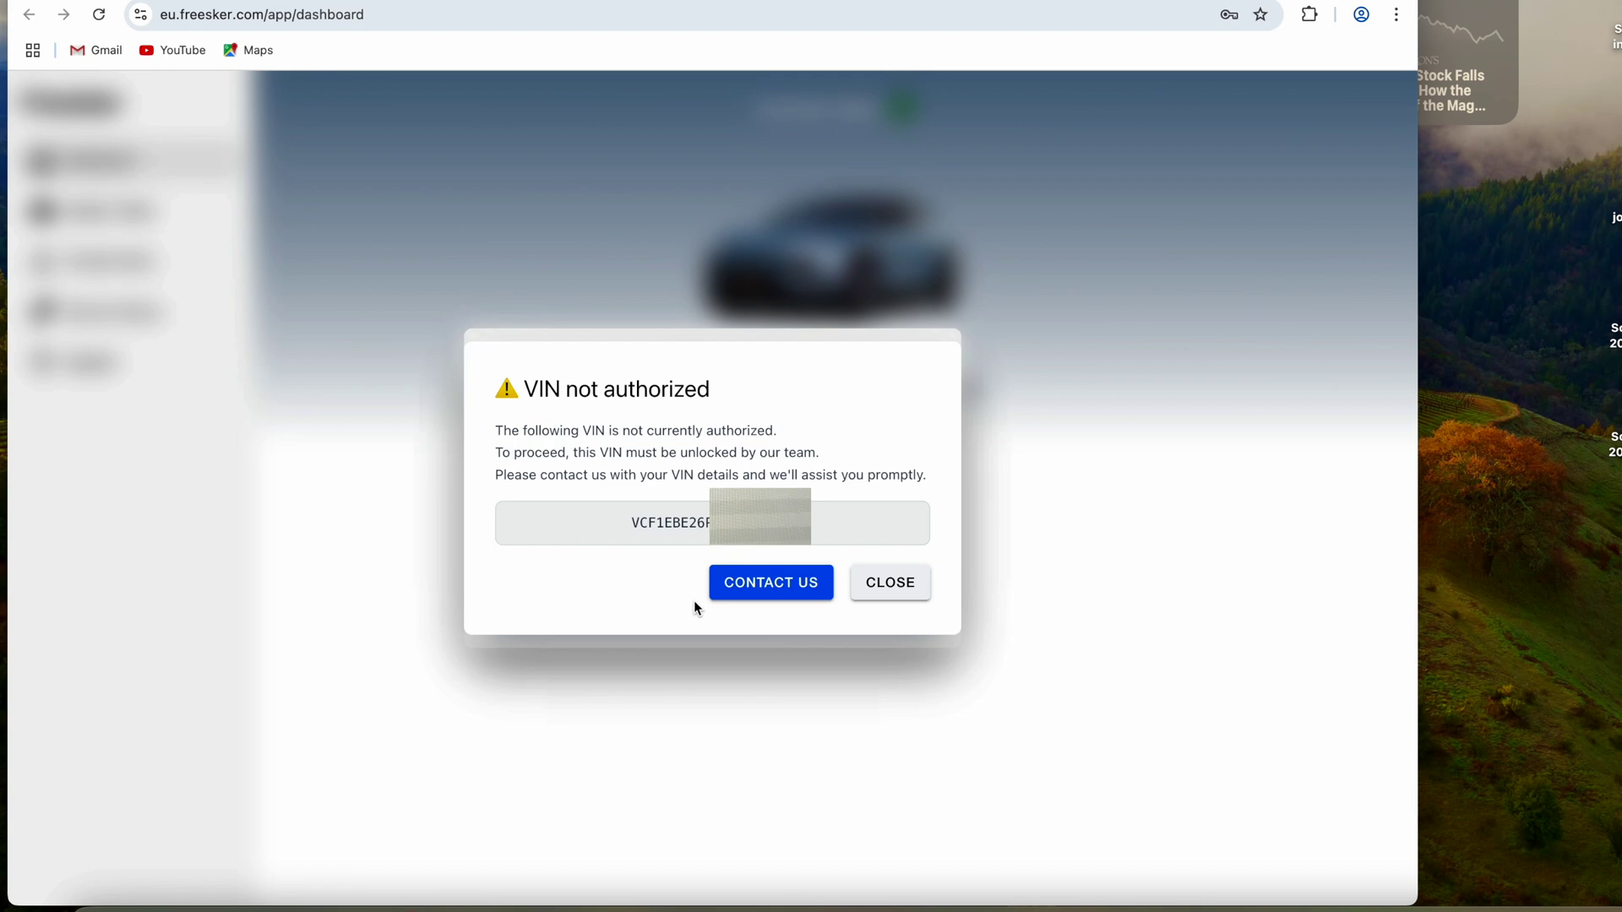
{"action": "left_click", "coordinate": [769, 585]}
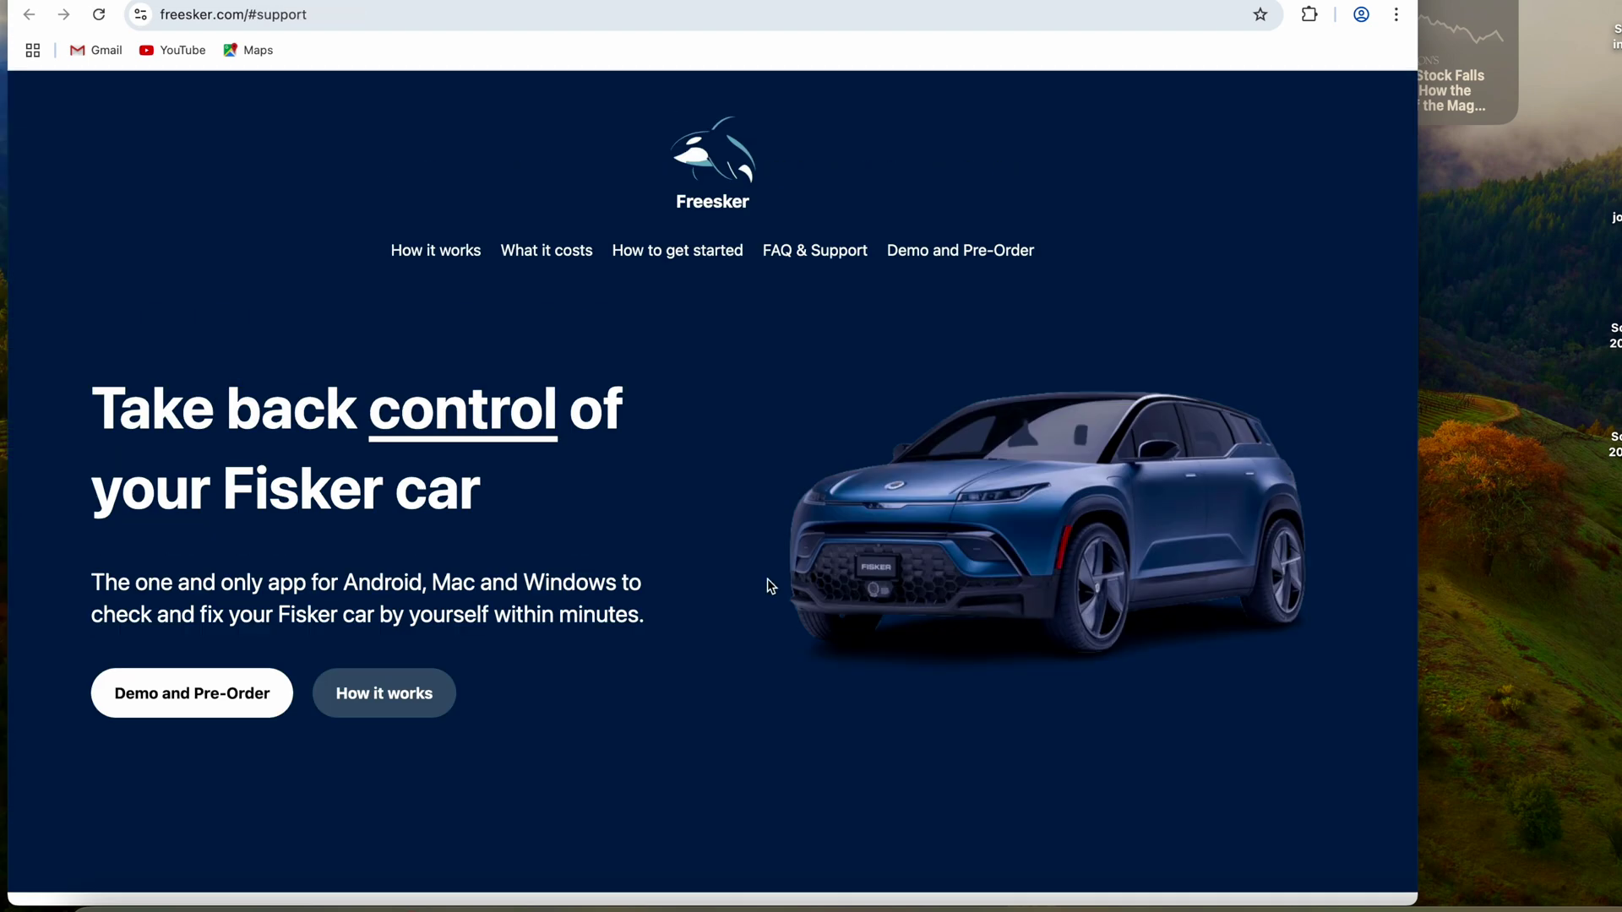
- Open the support request form and enter the contact's first and last name
{"action": "left_click", "coordinate": [235, 639]}
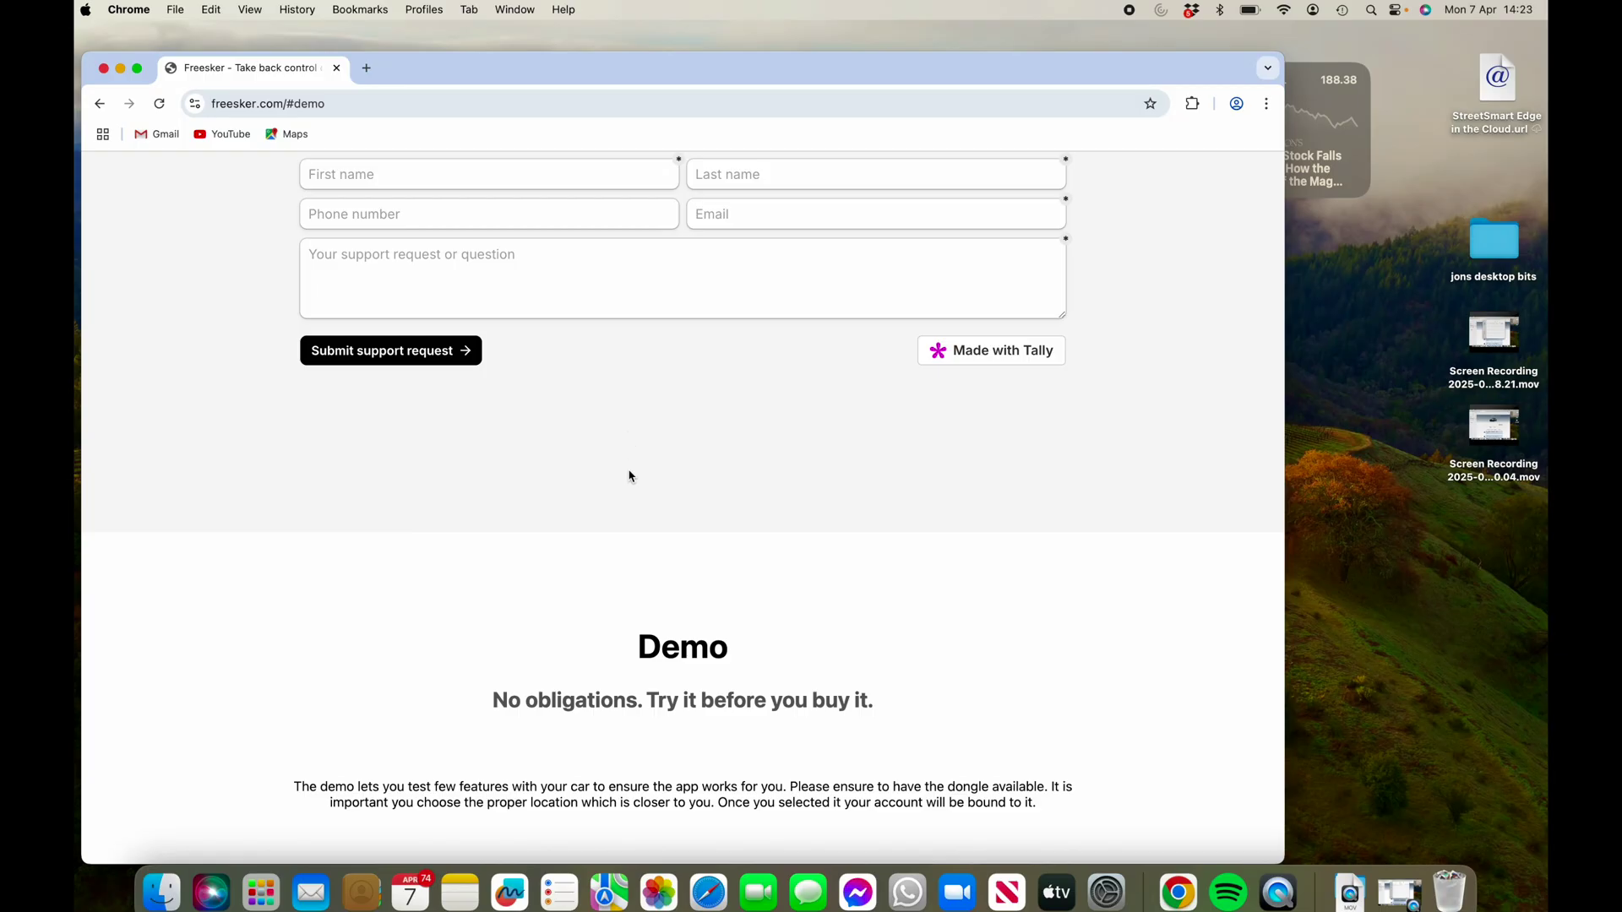
{"action": "left_click", "coordinate": [403, 177]}
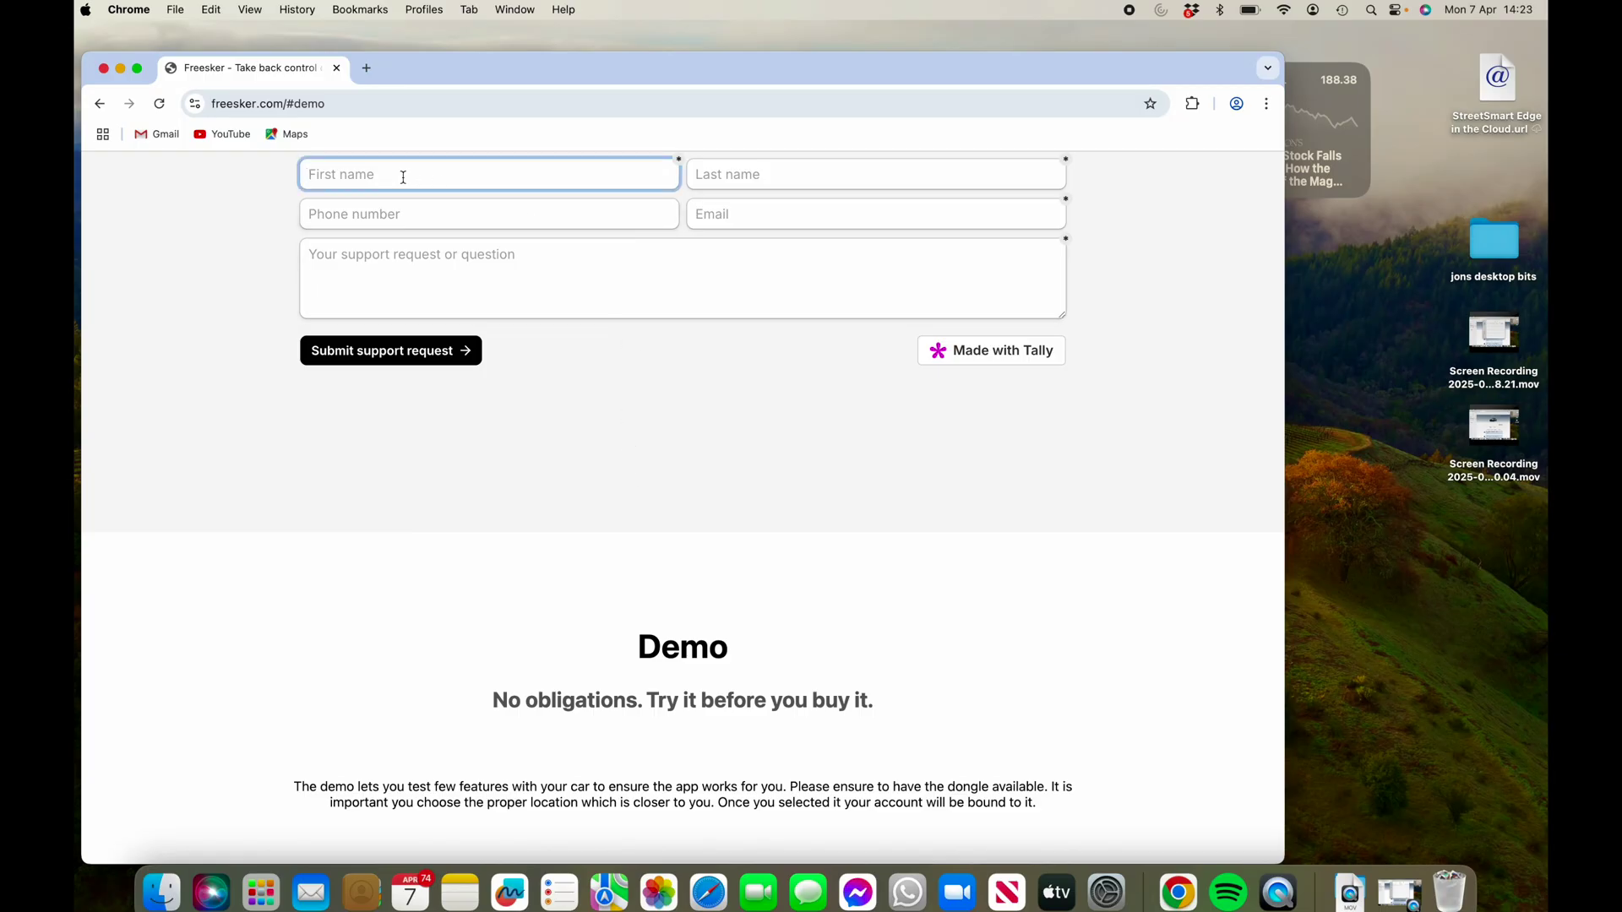
{"action": "type", "text": "jon"}
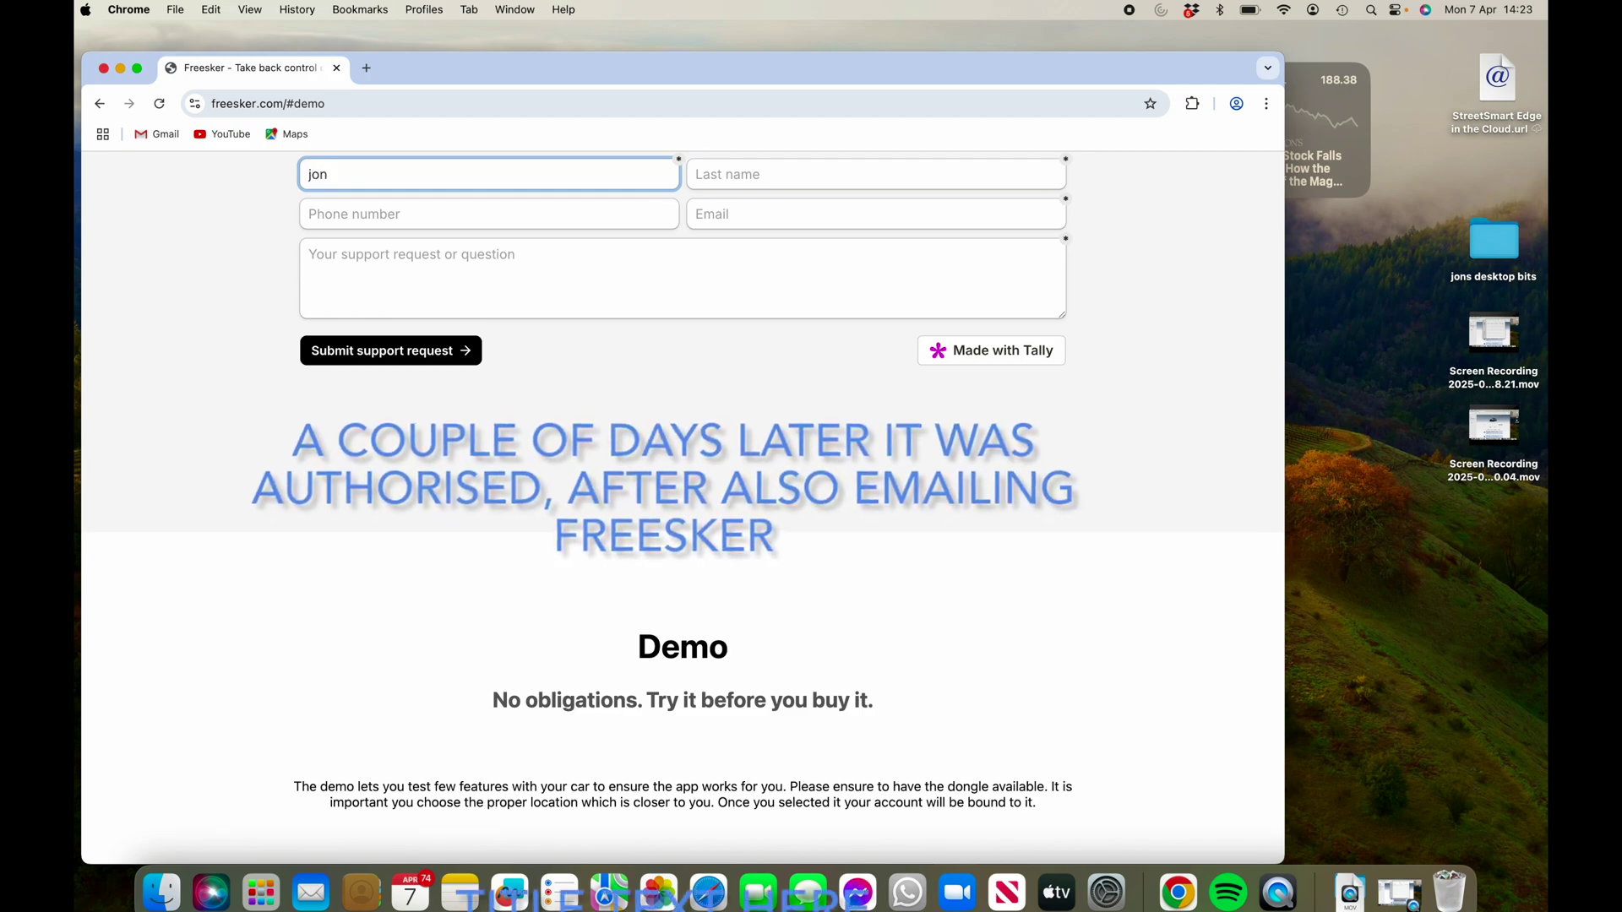
{"action": "left_click", "coordinate": [699, 173]}
{"action": "type", "text": "fred"}
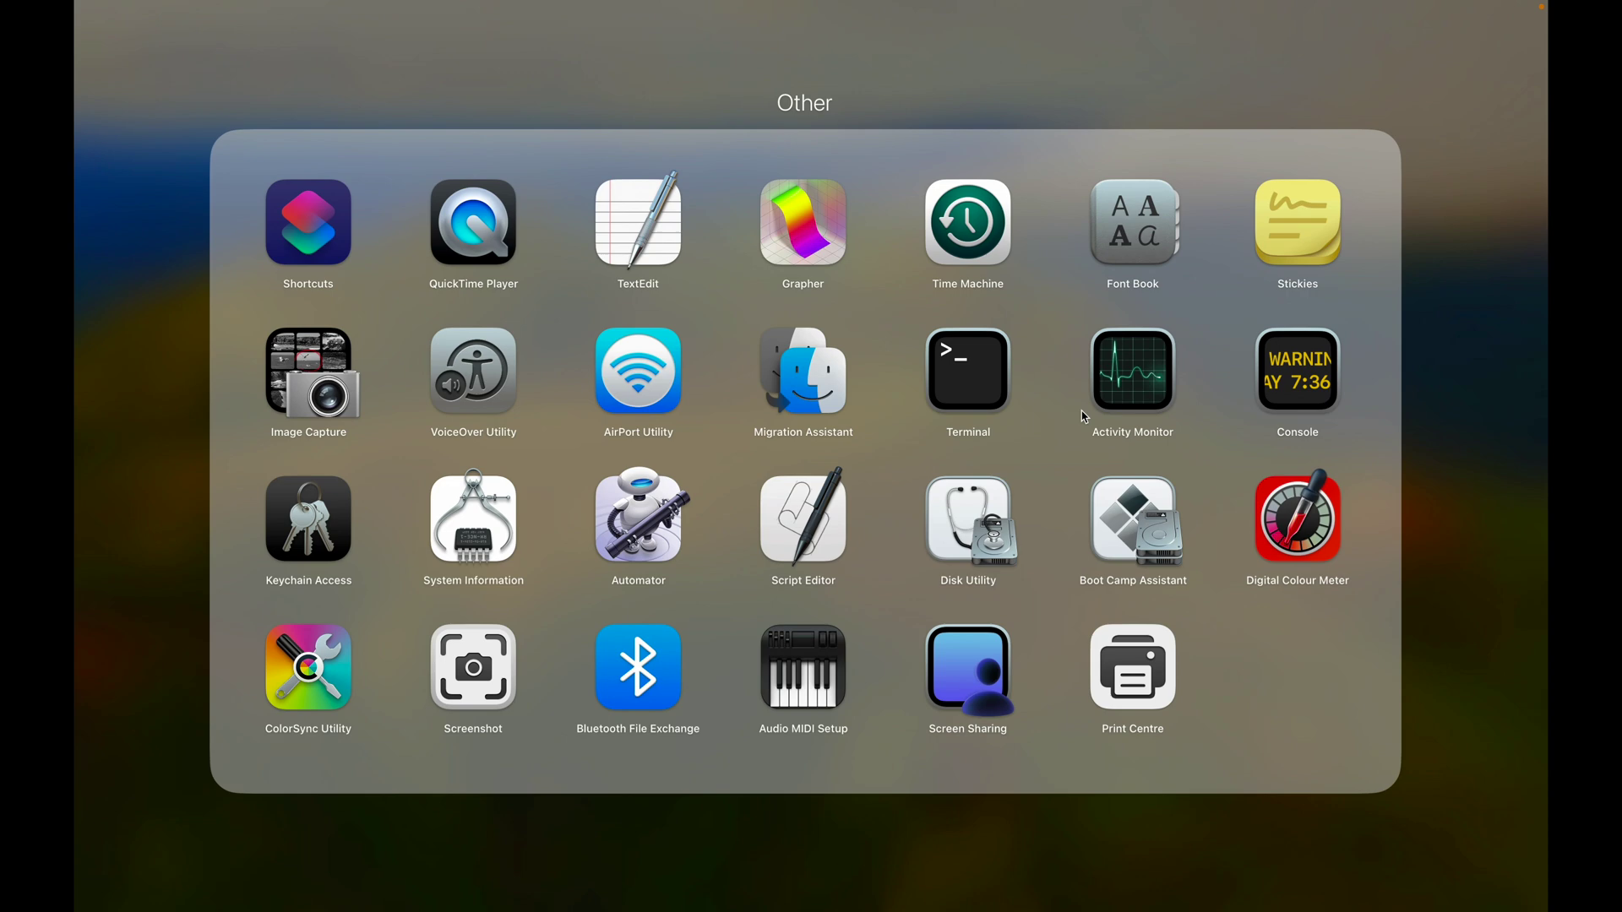
- Close Launchpad's Other folder and return to Chrome's Freesker support page
{"action": "left_click", "coordinate": [634, 860]}
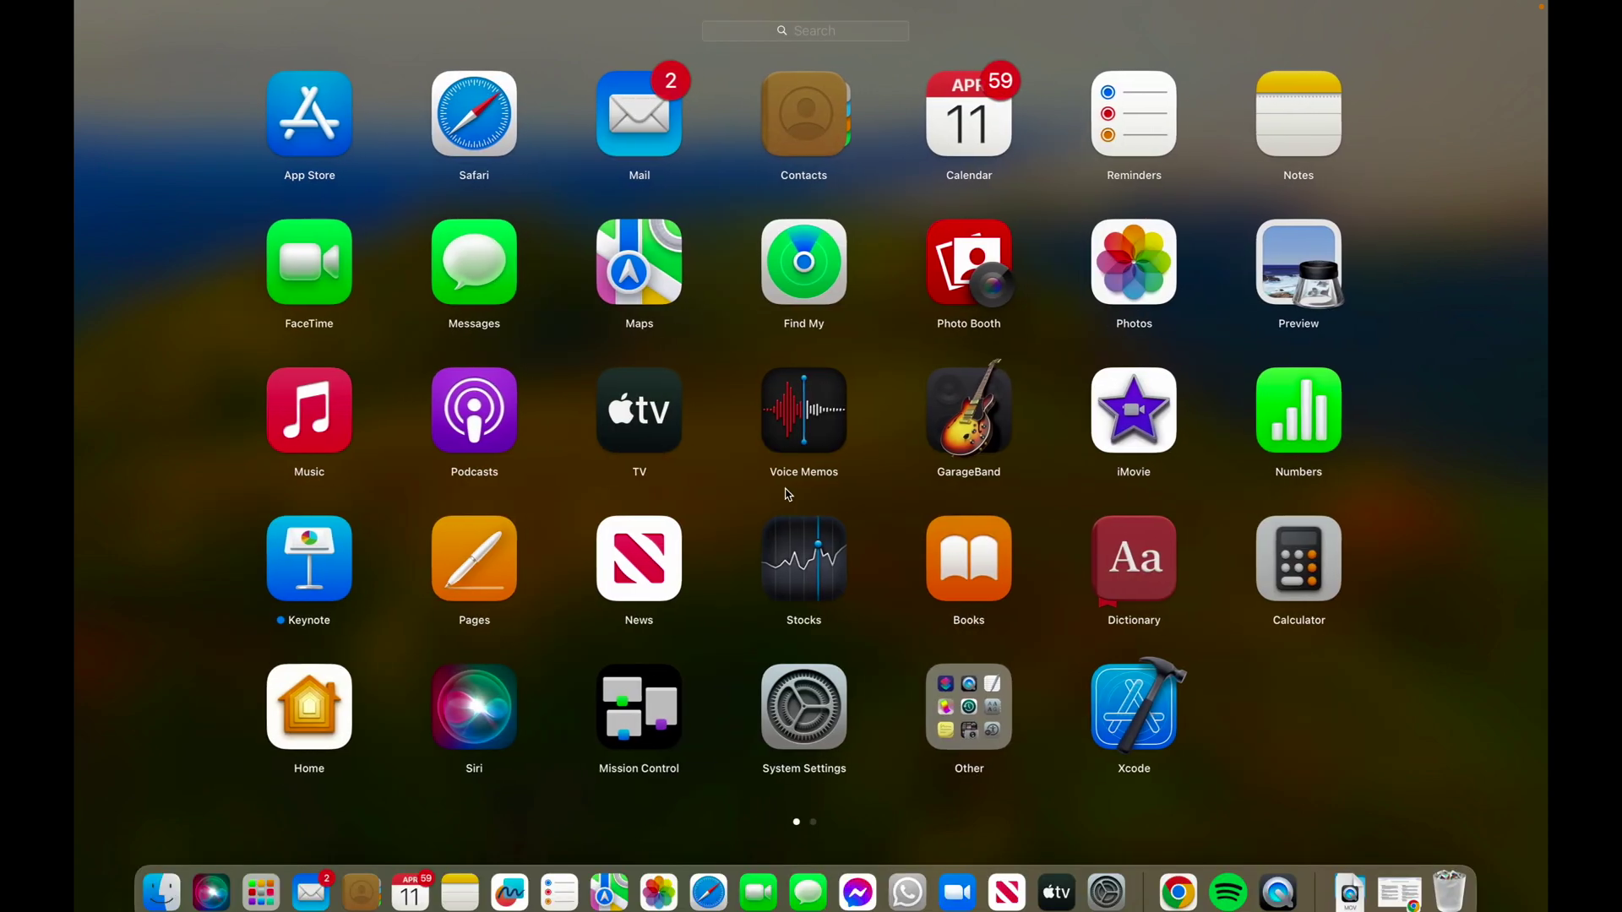
{"action": "scroll", "coordinate": [787, 494], "scroll_direction": "right", "scroll_amount": 5}
{"action": "left_click", "coordinate": [794, 436]}
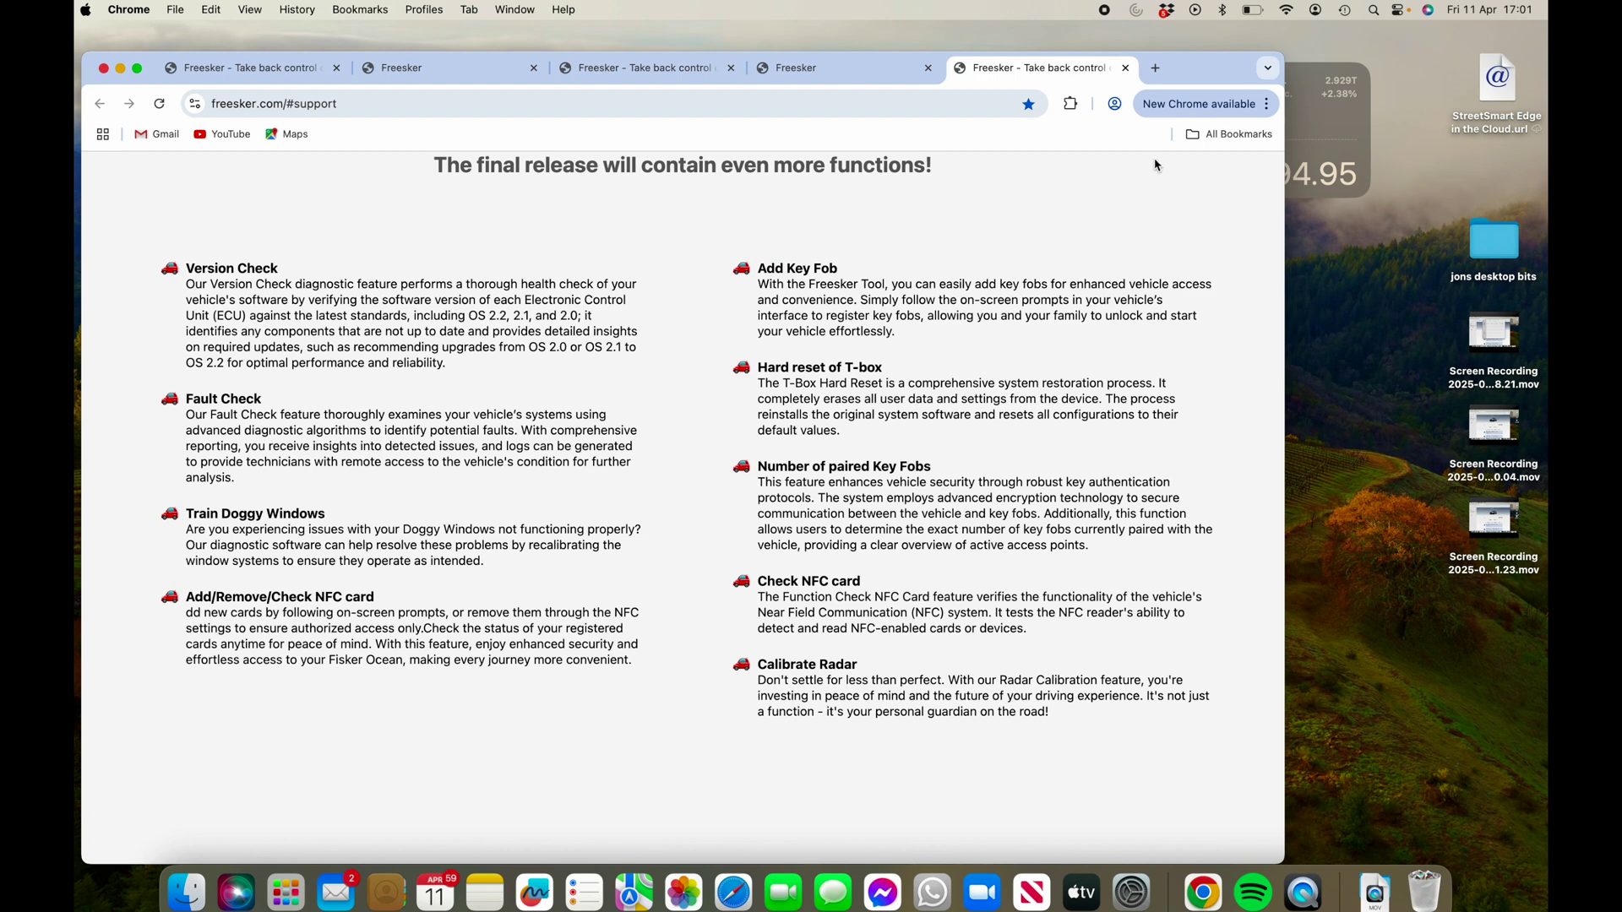
- Close the support tab and pair the browser with the vLinker FD-IOS dongle
{"action": "key", "text": "super+w"}
{"action": "scroll", "coordinate": [725, 664], "scroll_direction": "down", "scroll_amount": 5}
{"action": "scroll", "coordinate": [724, 664], "scroll_direction": "down", "scroll_amount": 5}
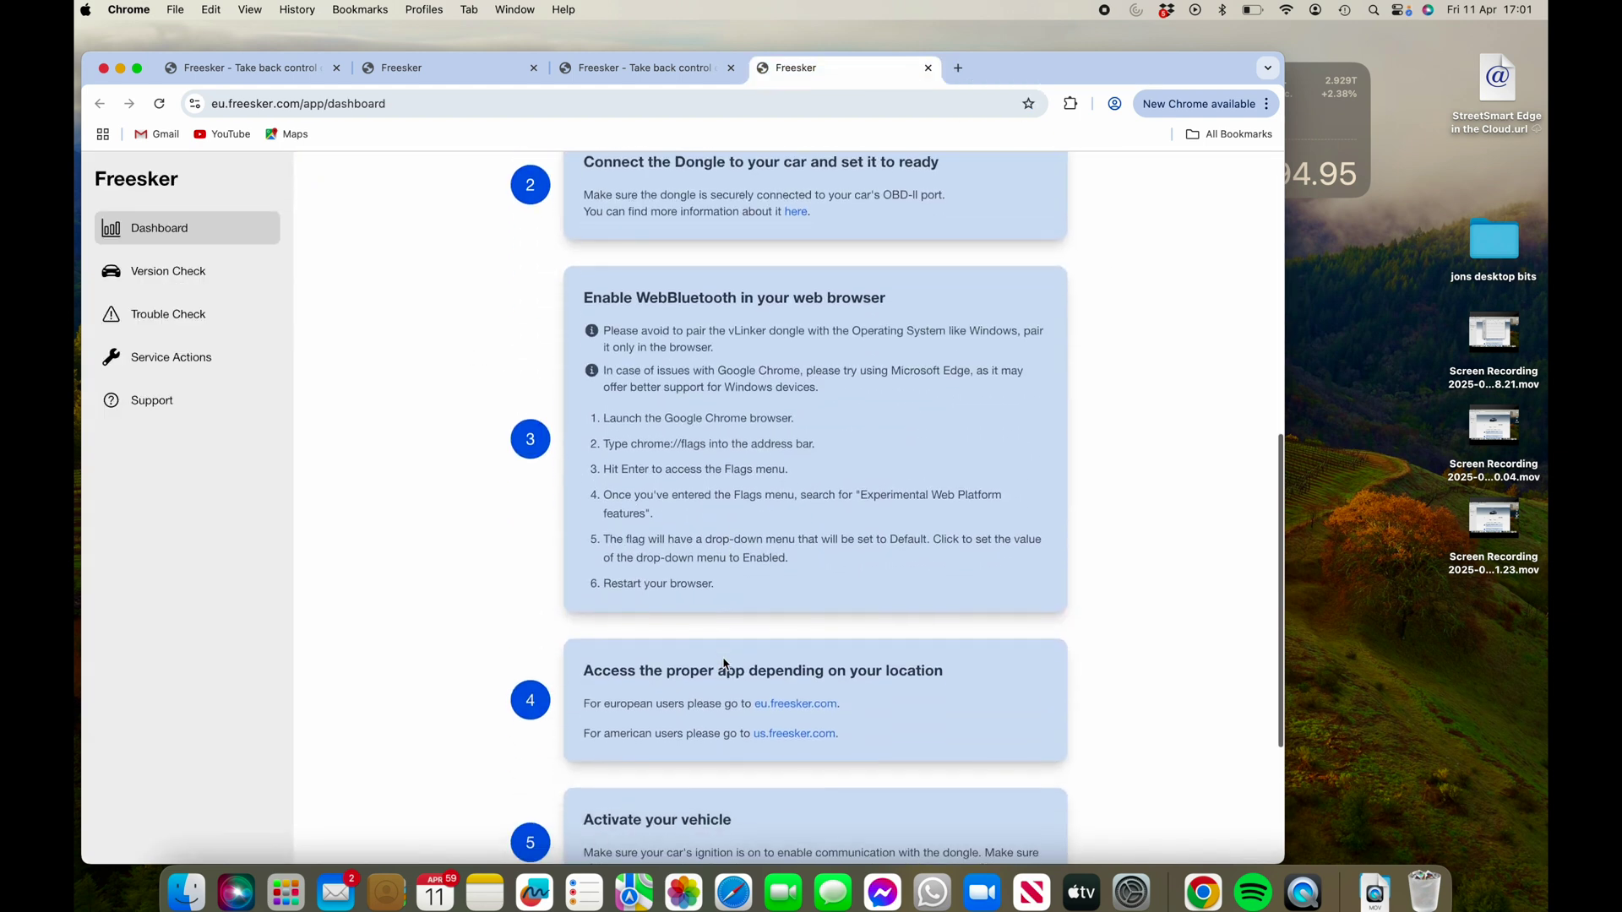
{"action": "left_click", "coordinate": [782, 830]}
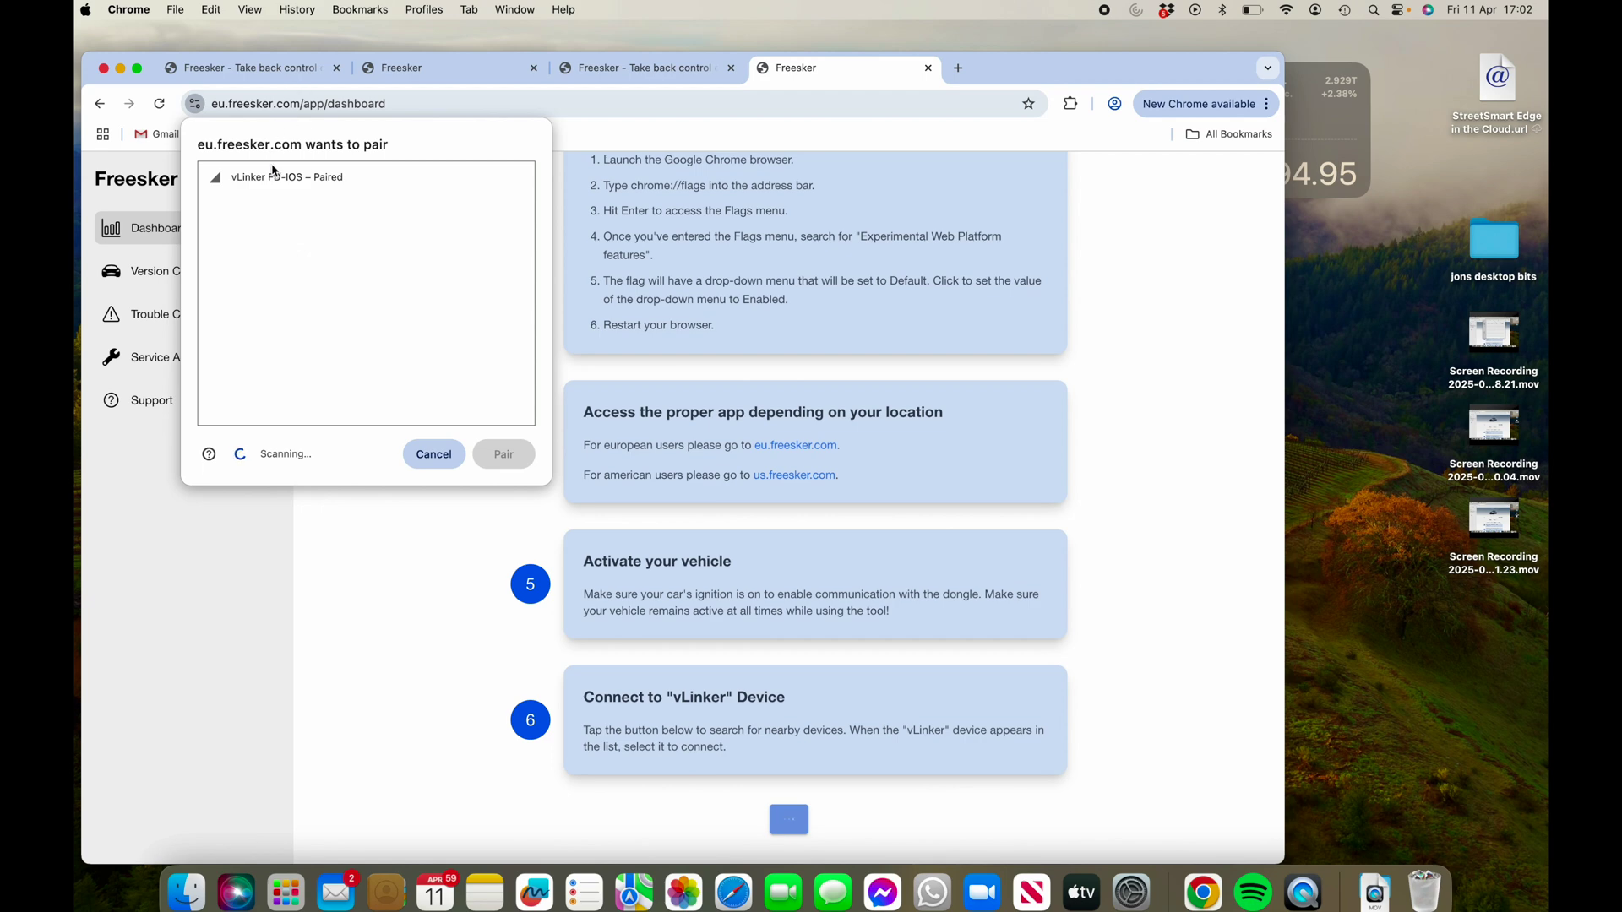
{"action": "left_click", "coordinate": [274, 180]}
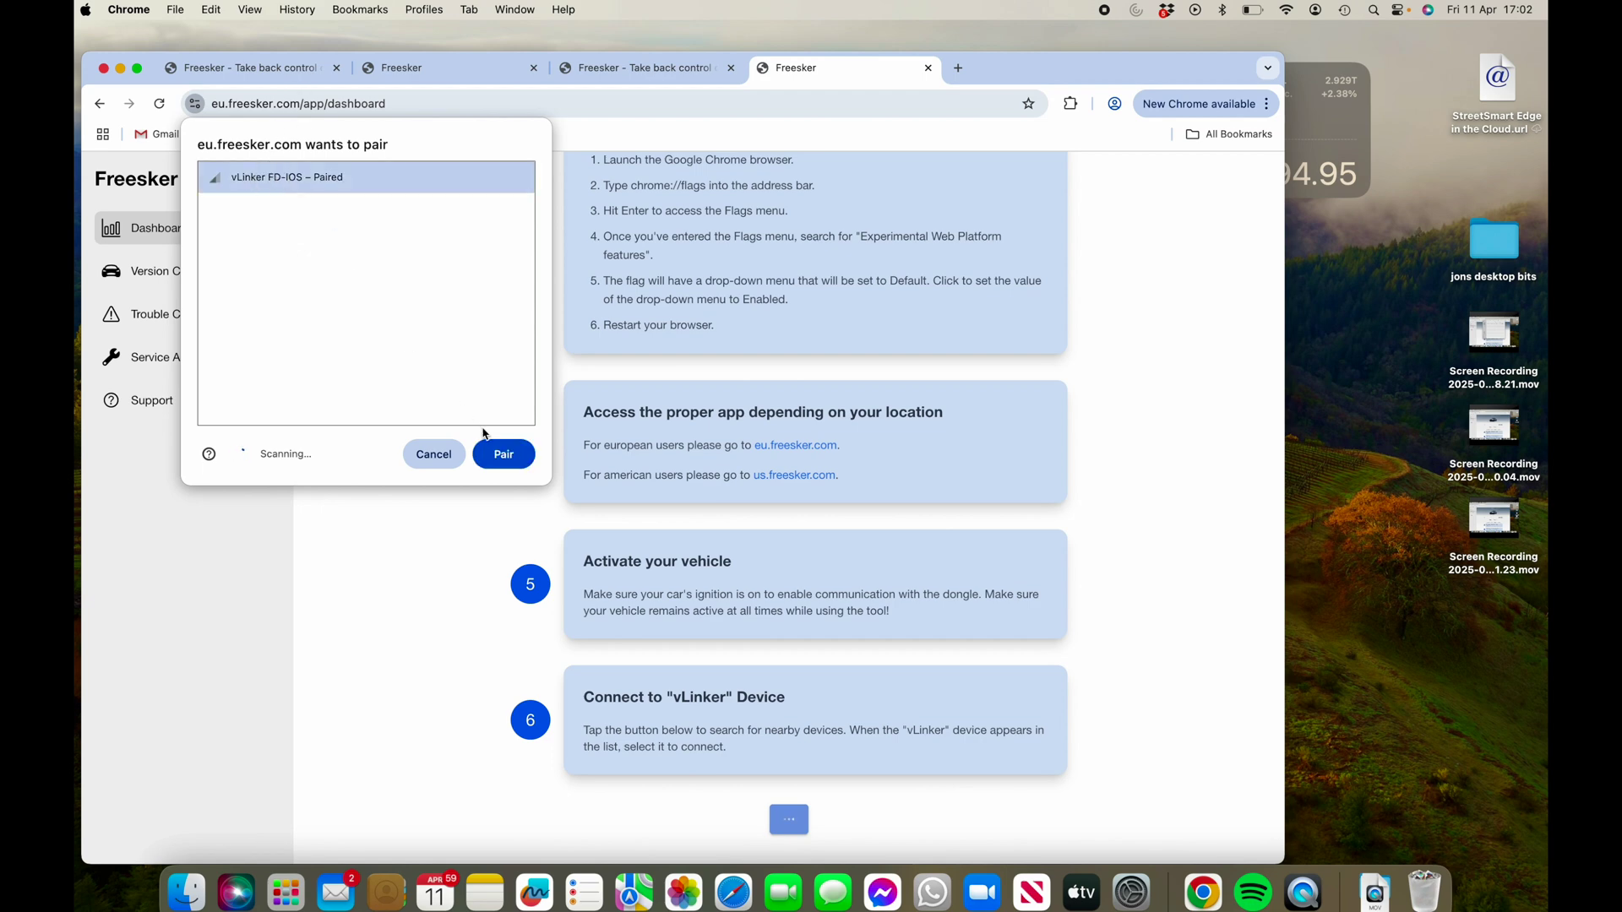
{"action": "left_click", "coordinate": [504, 455]}
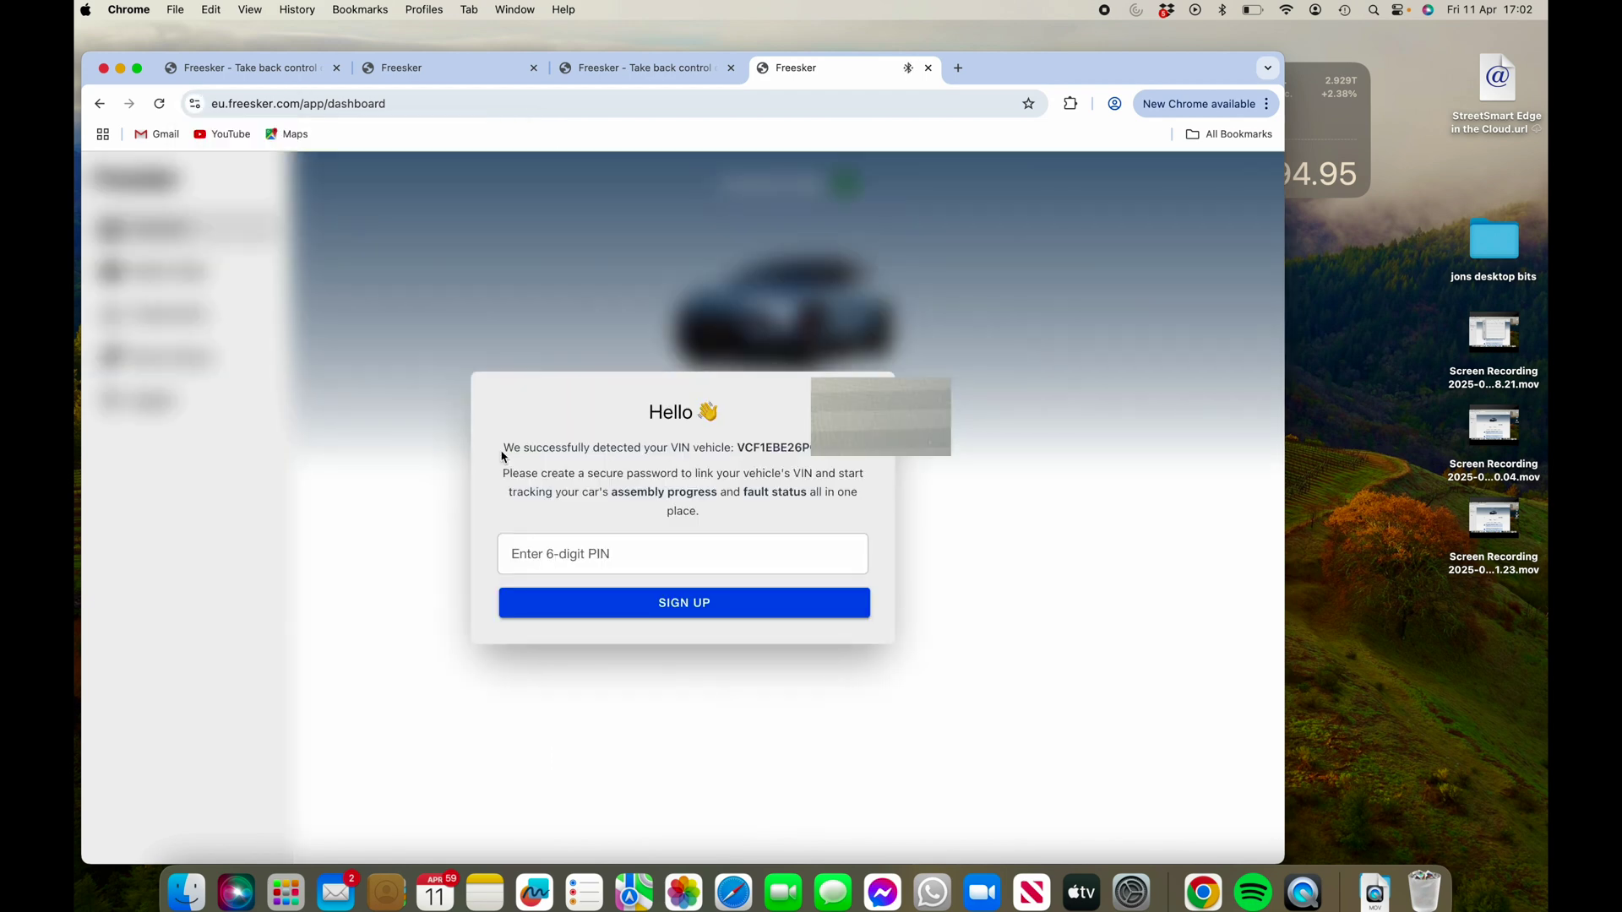
- Sign up with the 6-digit PIN to reach the vehicle dashboard
{"action": "left_click", "coordinate": [549, 554]}
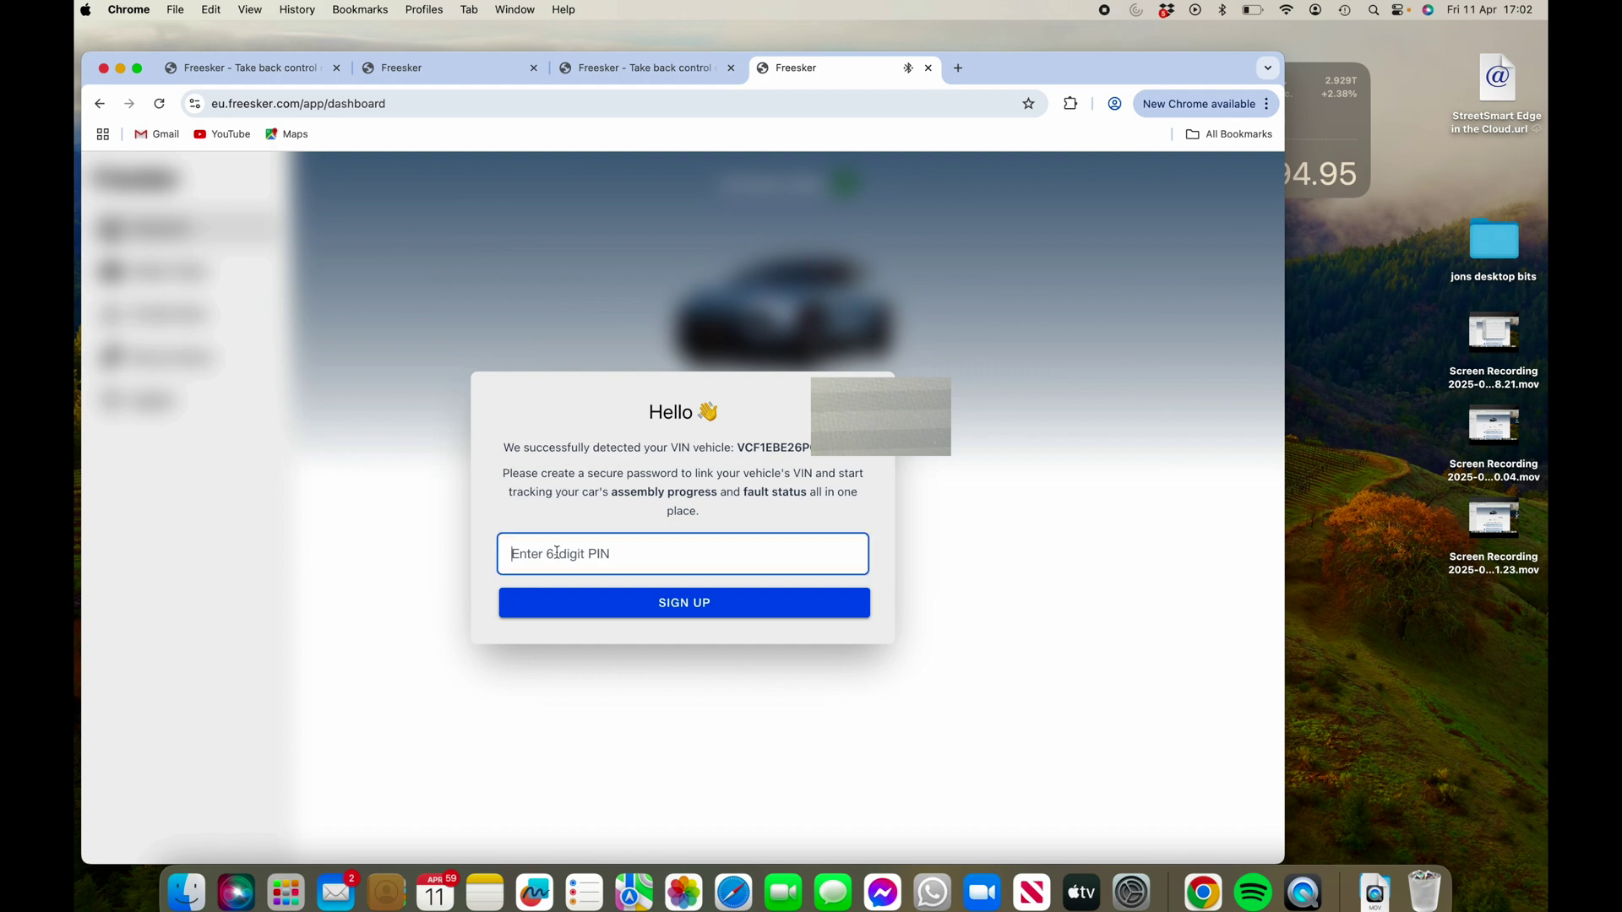
{"action": "type", "text": "123456"}
{"action": "left_click", "coordinate": [680, 610]}
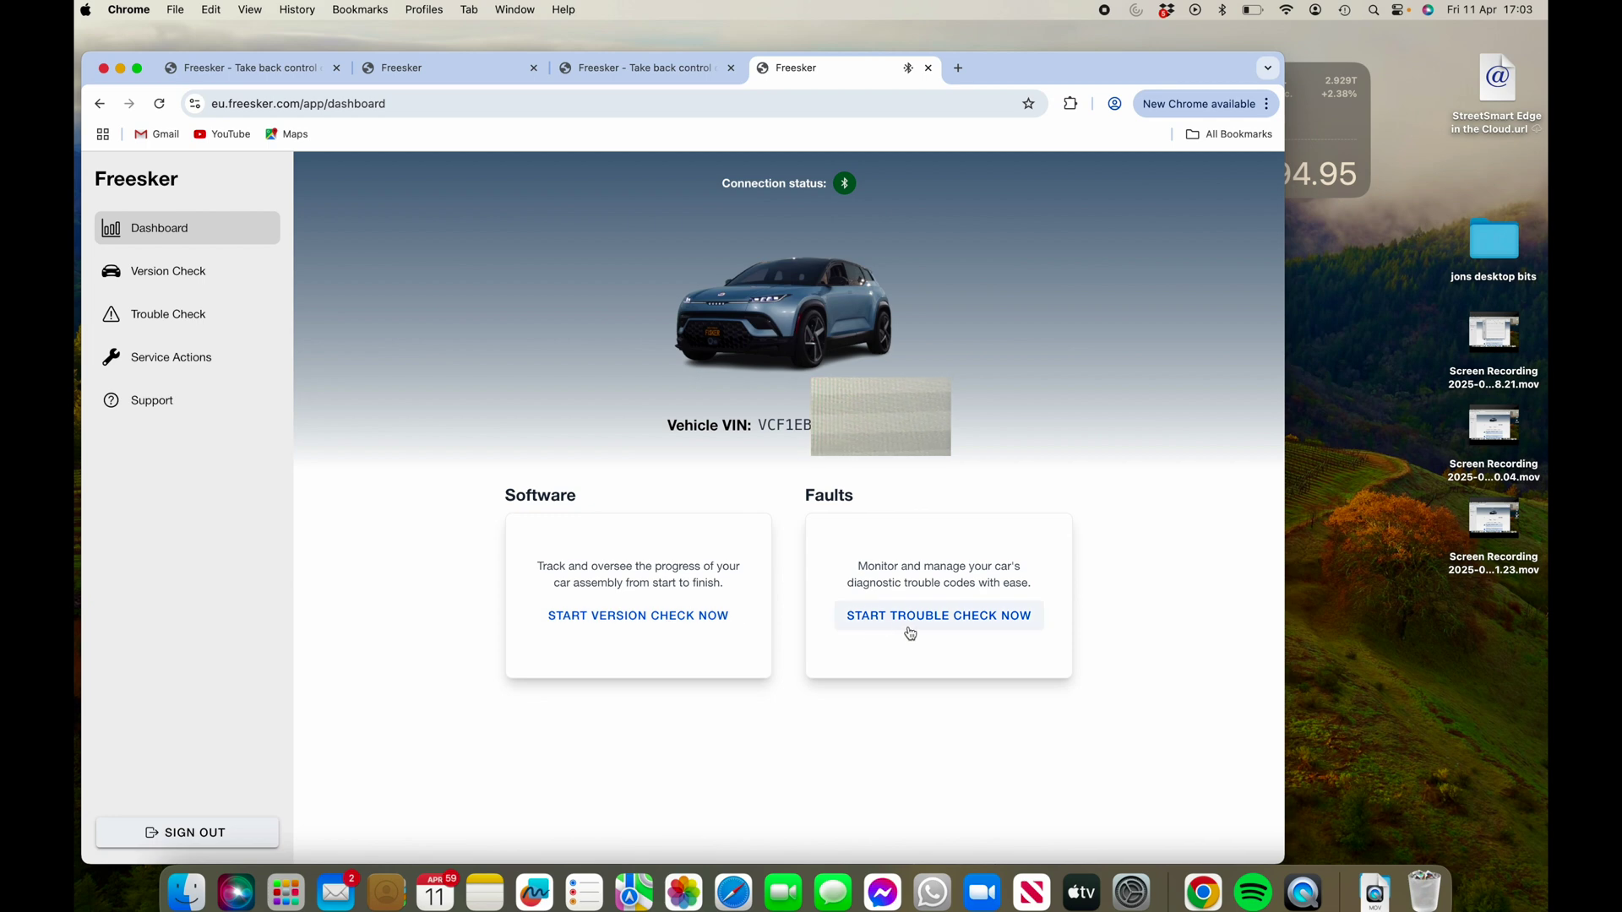
- Execute Add NFC Card from Service Actions and acknowledge its 0 cards paired result
{"action": "left_click", "coordinate": [146, 364]}
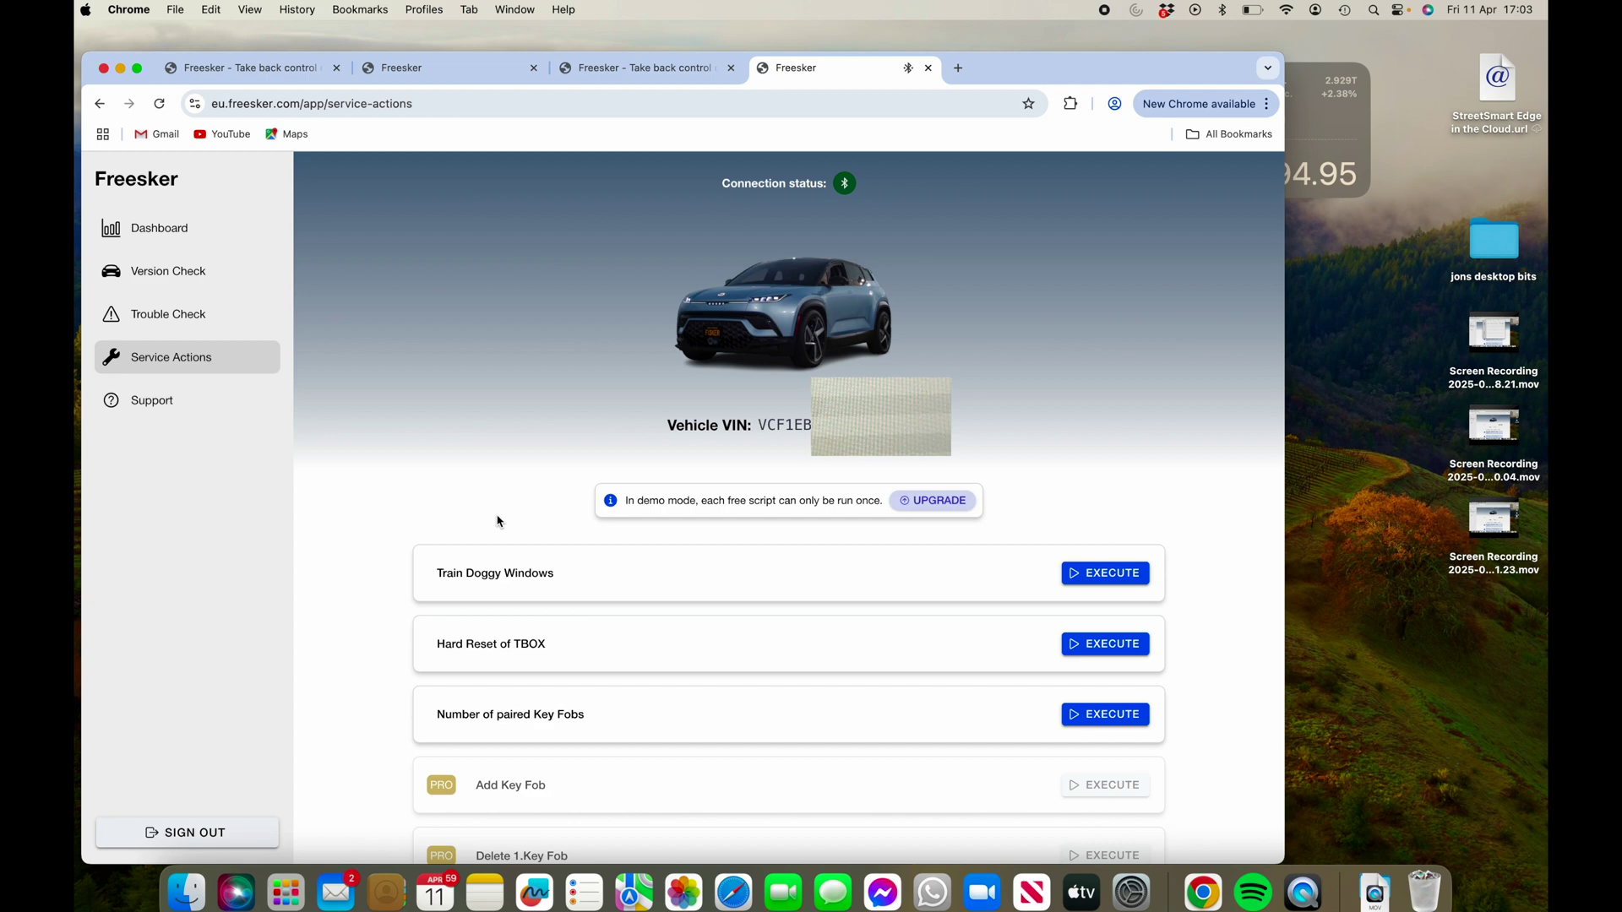
{"action": "scroll", "coordinate": [760, 540], "scroll_direction": "down", "scroll_amount": 5}
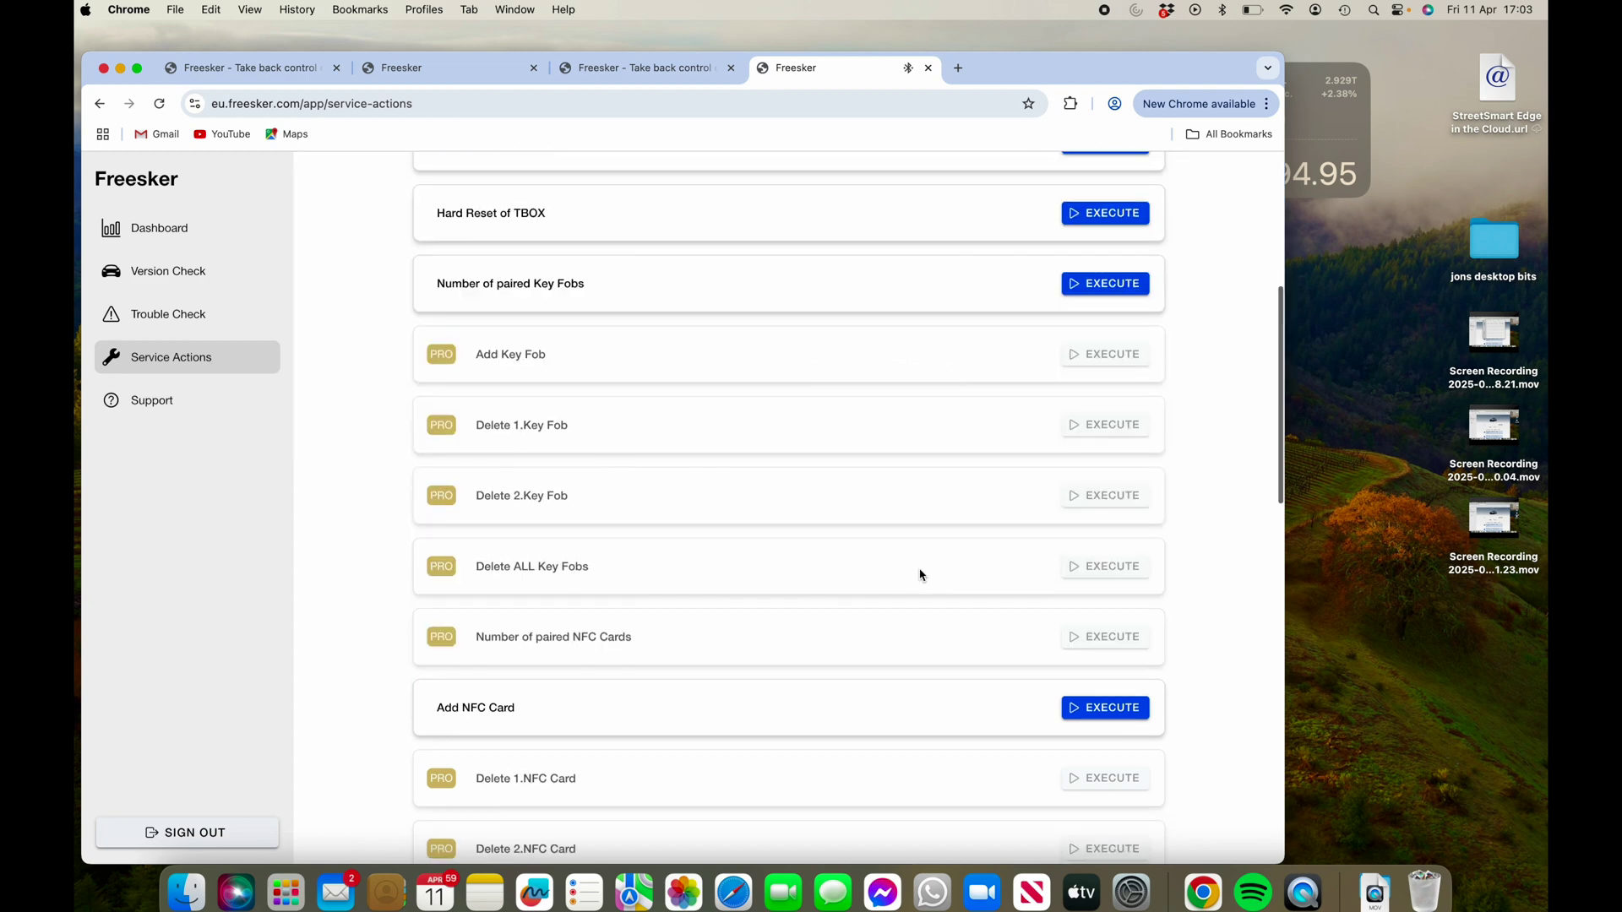
{"action": "left_click", "coordinate": [1115, 711]}
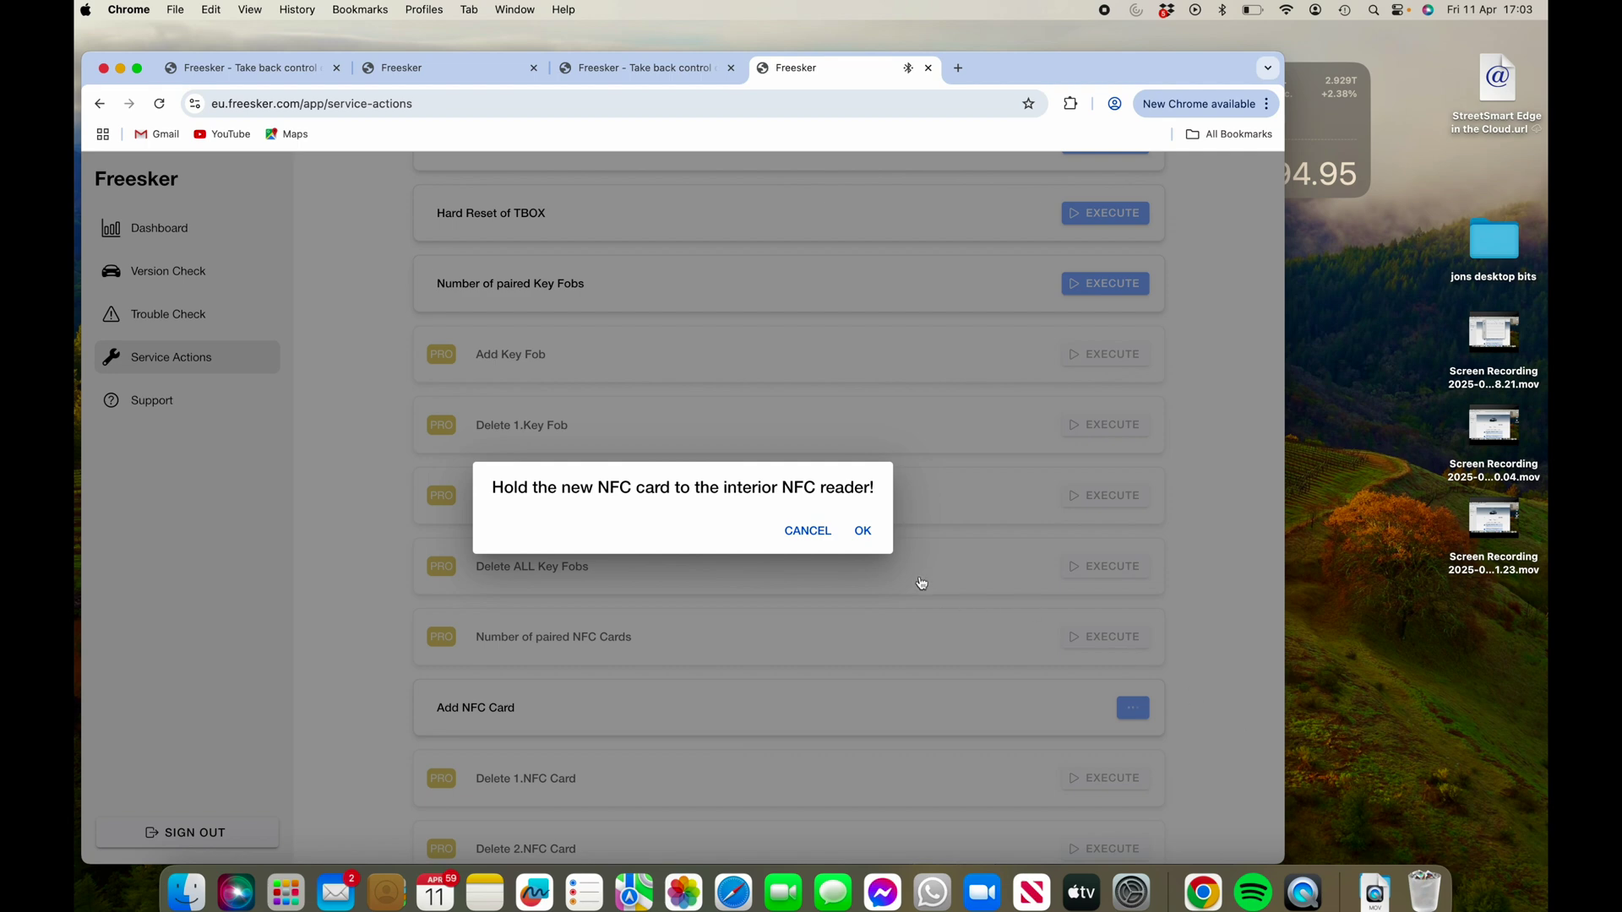
{"action": "left_click", "coordinate": [865, 531]}
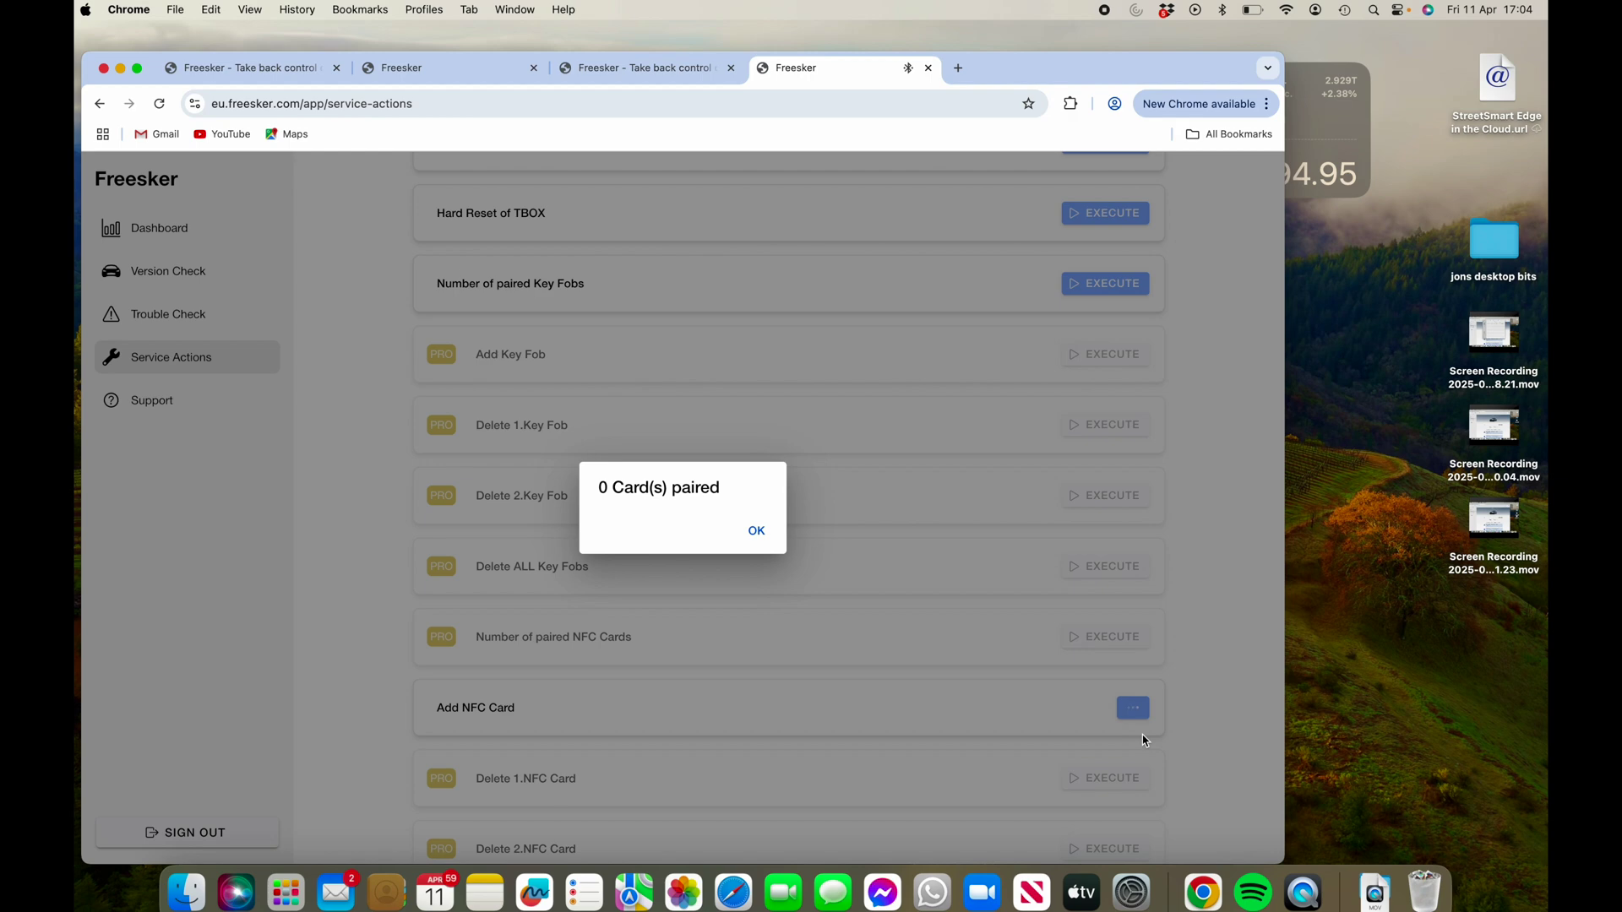
{"action": "left_click", "coordinate": [757, 533]}
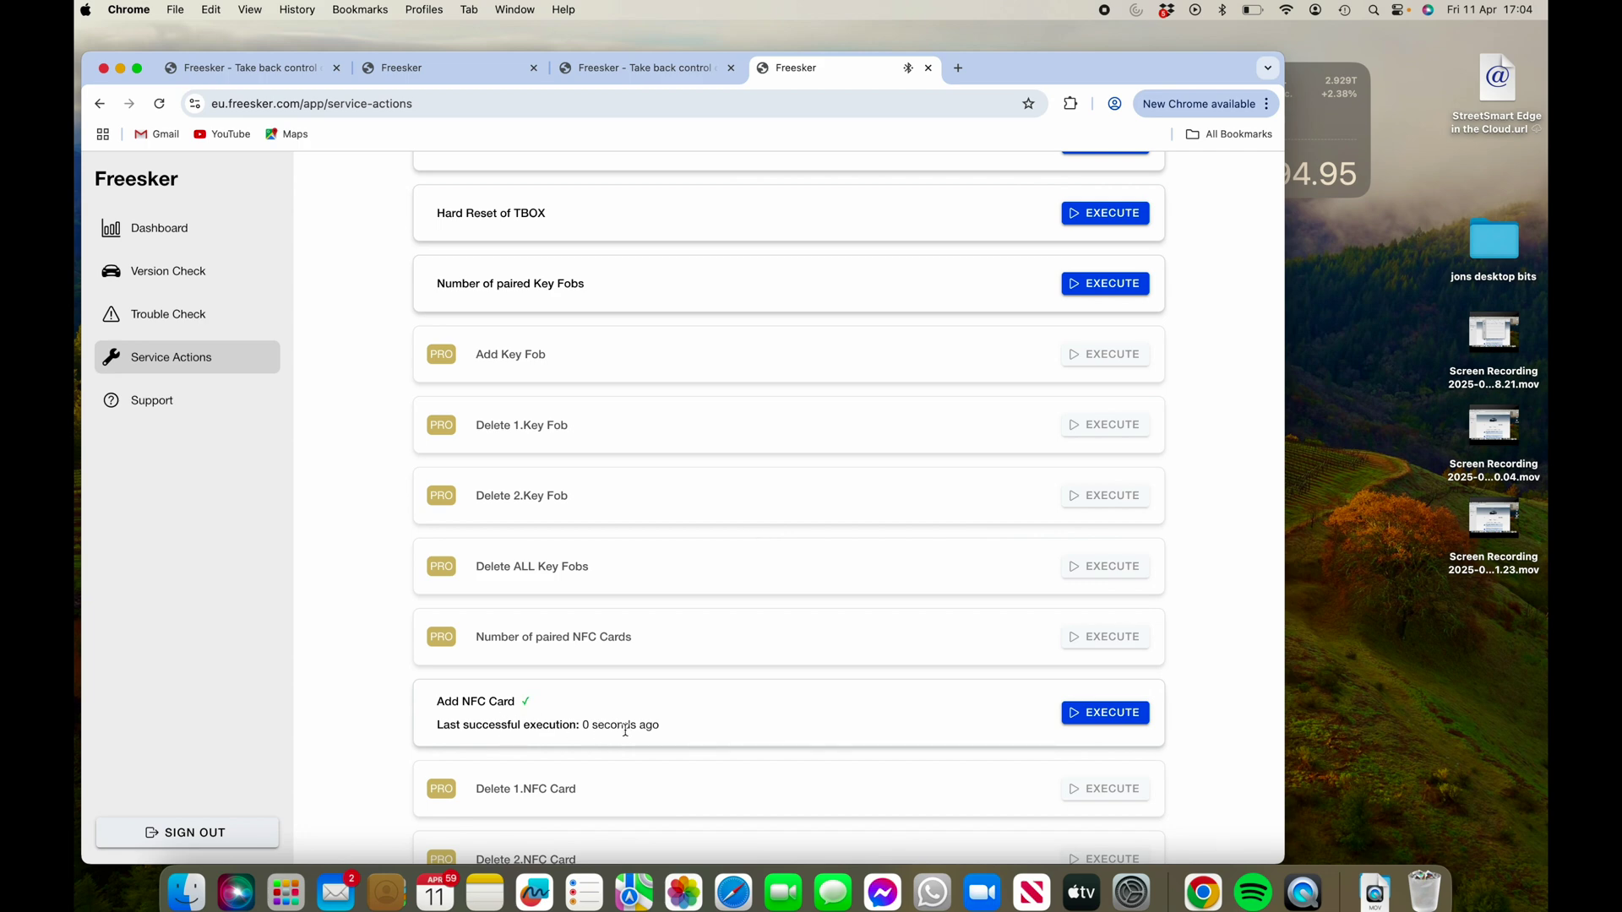
{"action": "scroll", "coordinate": [811, 591], "scroll_direction": "up", "scroll_amount": 5}
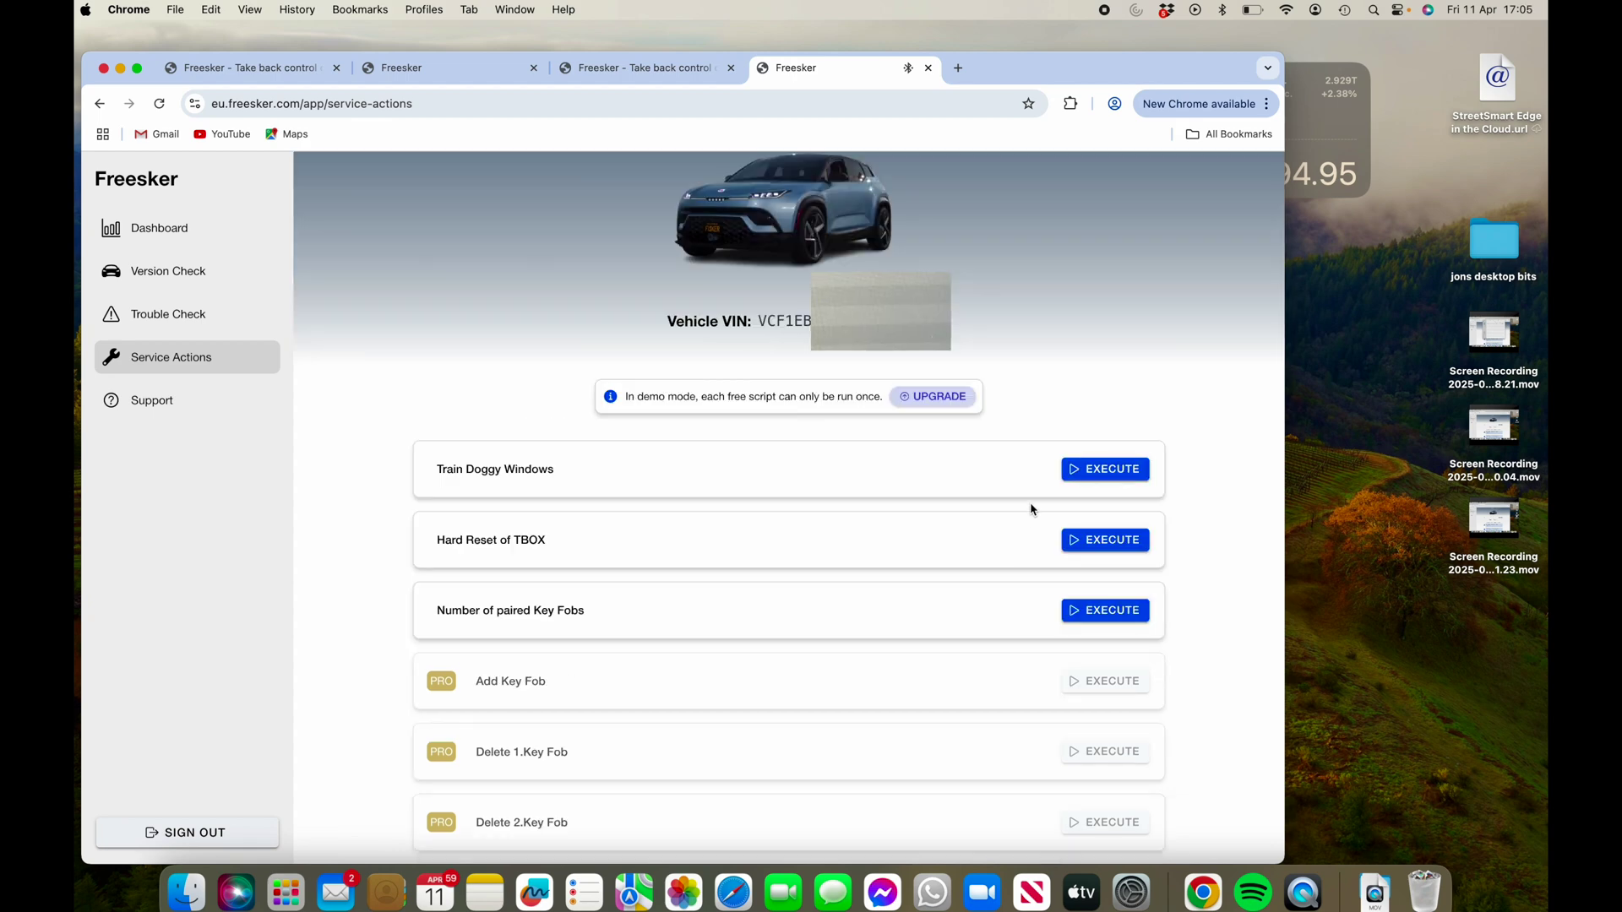
- Execute Train Doggy Windows and confirm its warning dialog
{"action": "left_click", "coordinate": [1079, 470]}
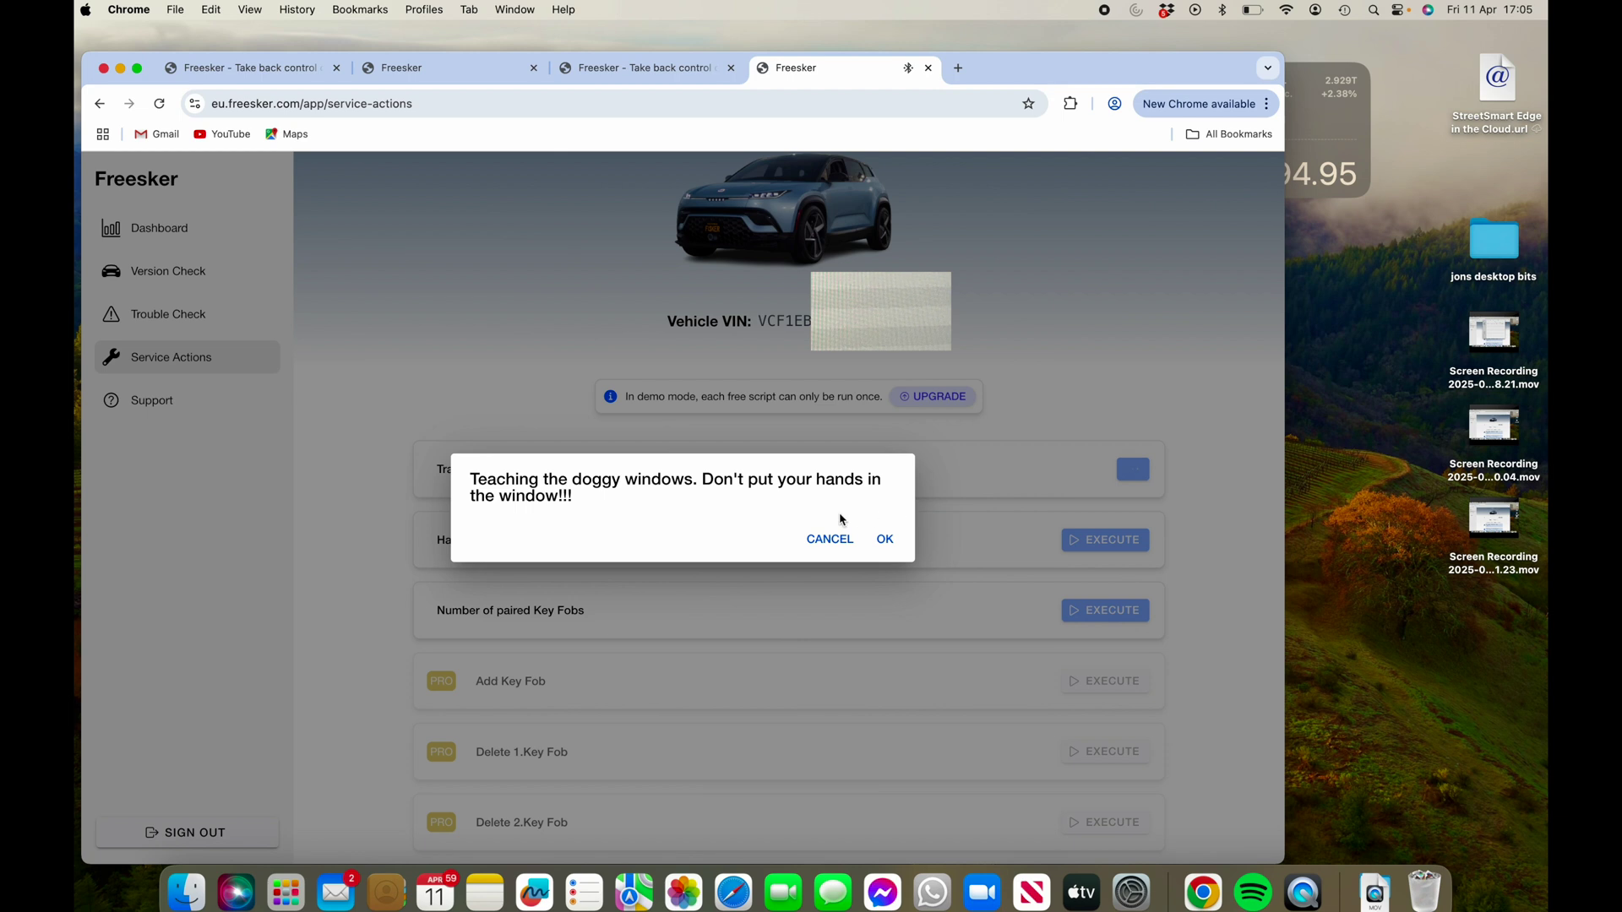
{"action": "left_click", "coordinate": [885, 540]}
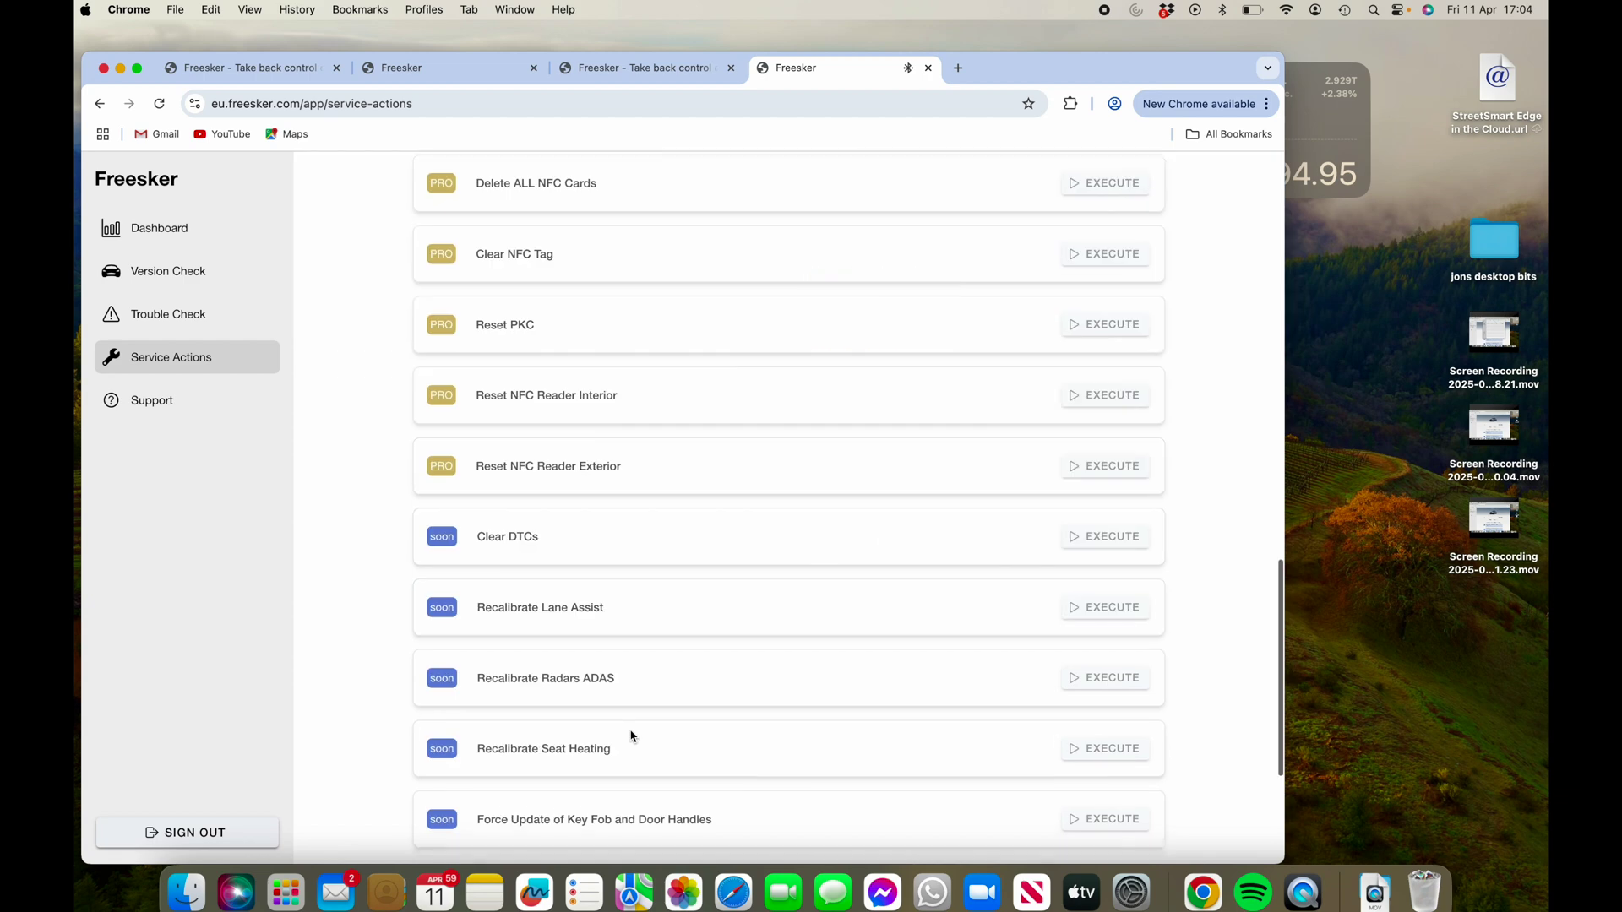
- Scroll the Service Actions list down to Hard Reset of ECU and back while Train Doggy Windows completes
{"action": "scroll", "coordinate": [633, 736], "scroll_direction": "down", "scroll_amount": 1}
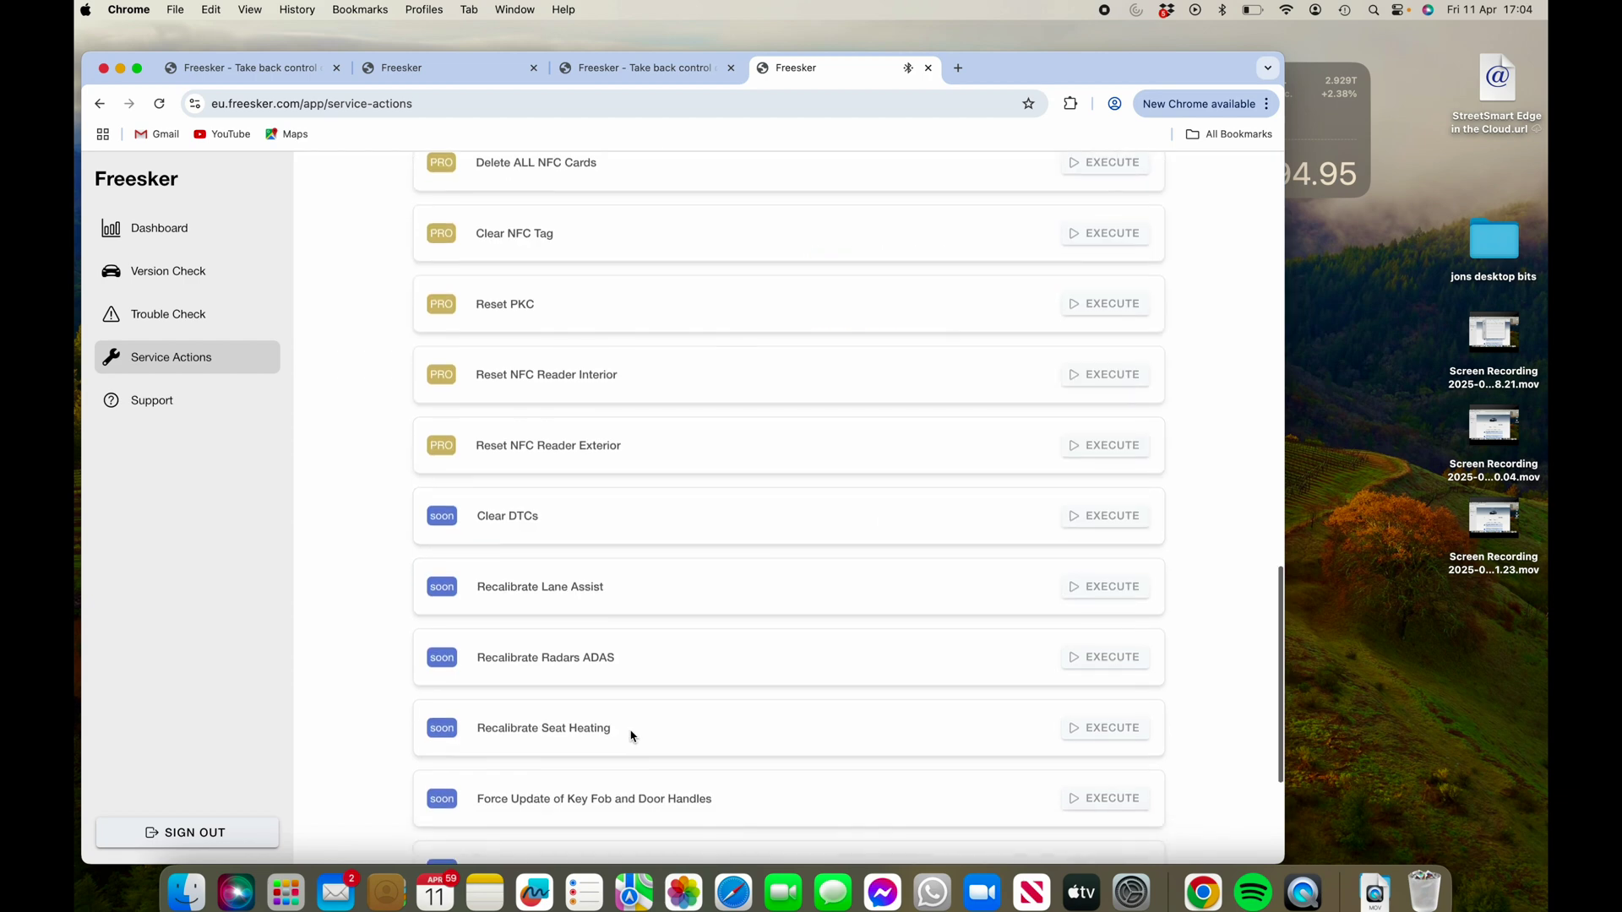
{"action": "scroll", "coordinate": [633, 737], "scroll_direction": "down", "scroll_amount": 2}
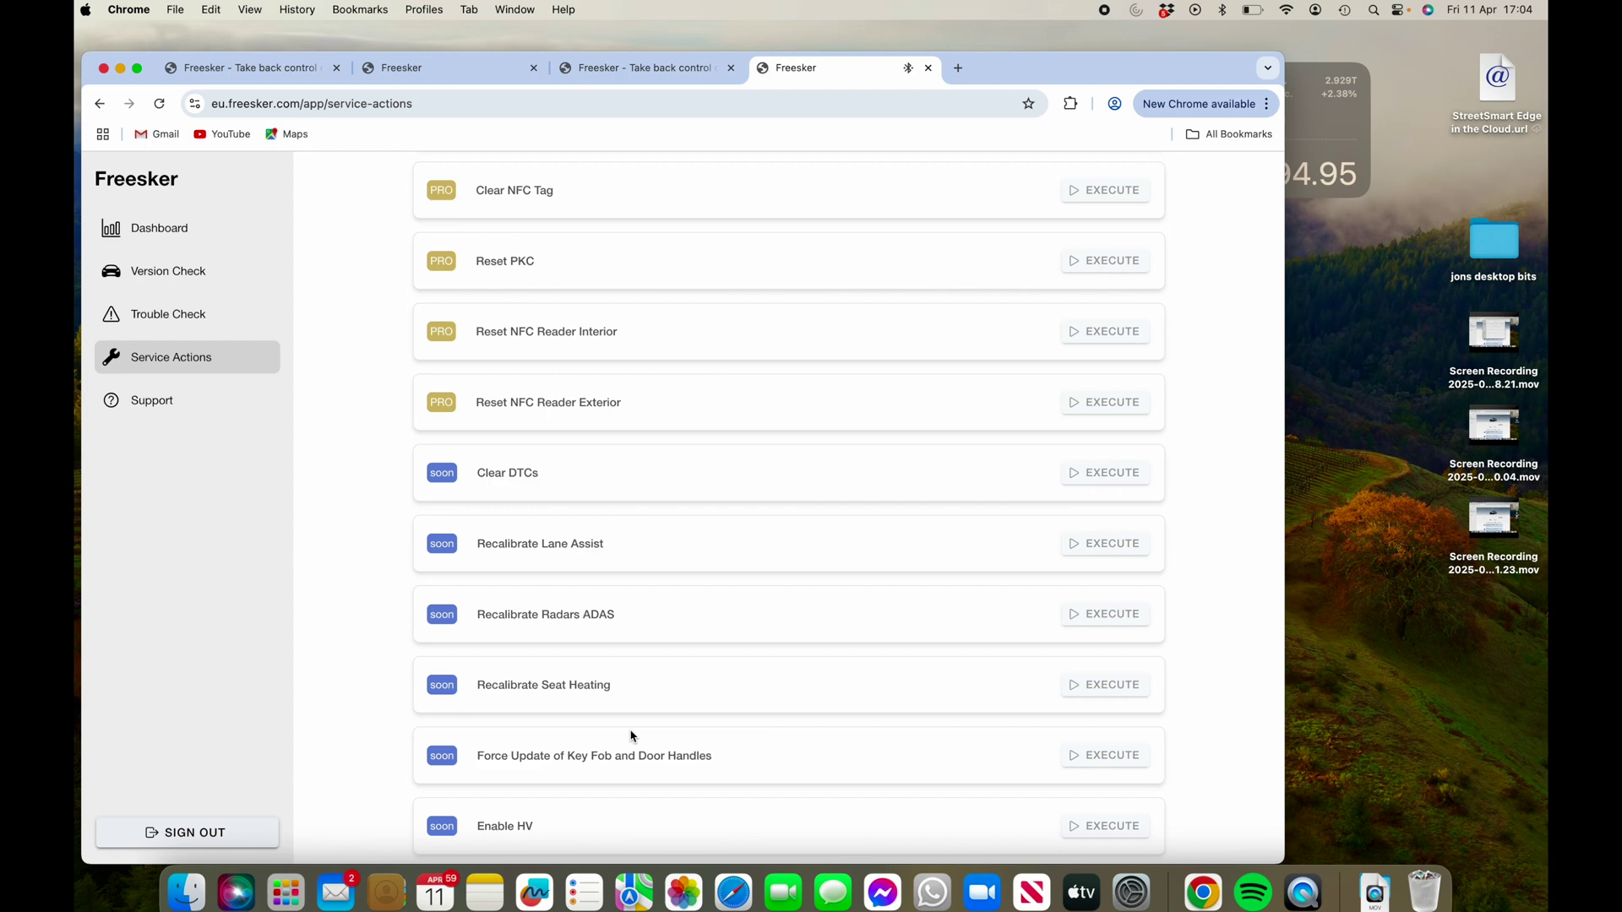
{"action": "scroll", "coordinate": [633, 737], "scroll_direction": "down", "scroll_amount": 2}
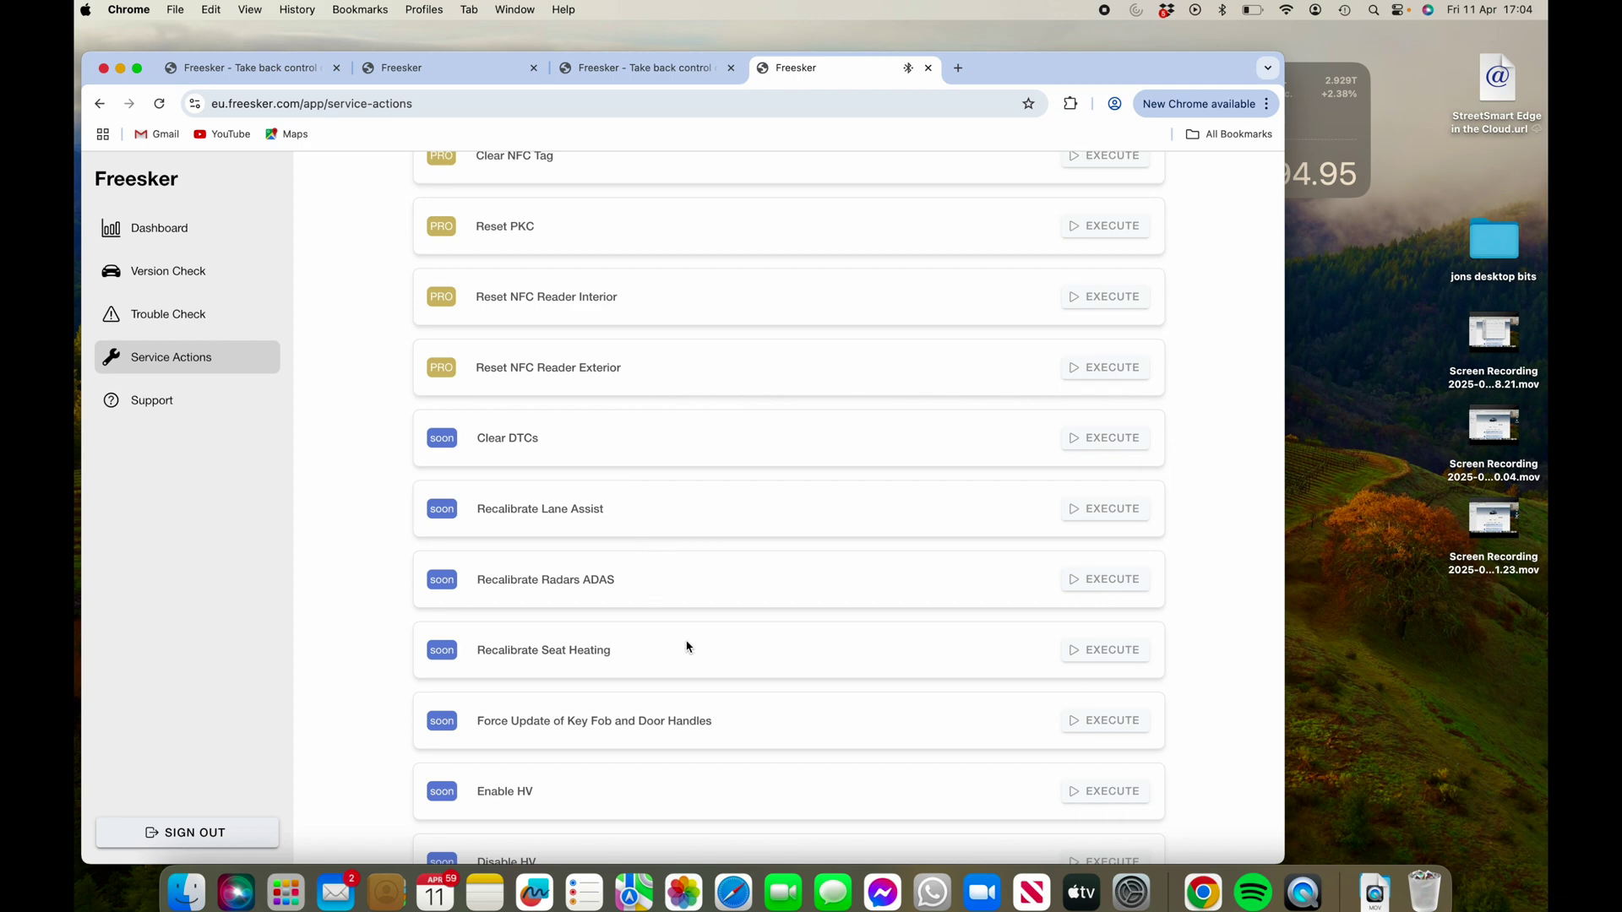
{"action": "scroll", "coordinate": [688, 647], "scroll_direction": "down", "scroll_amount": 3}
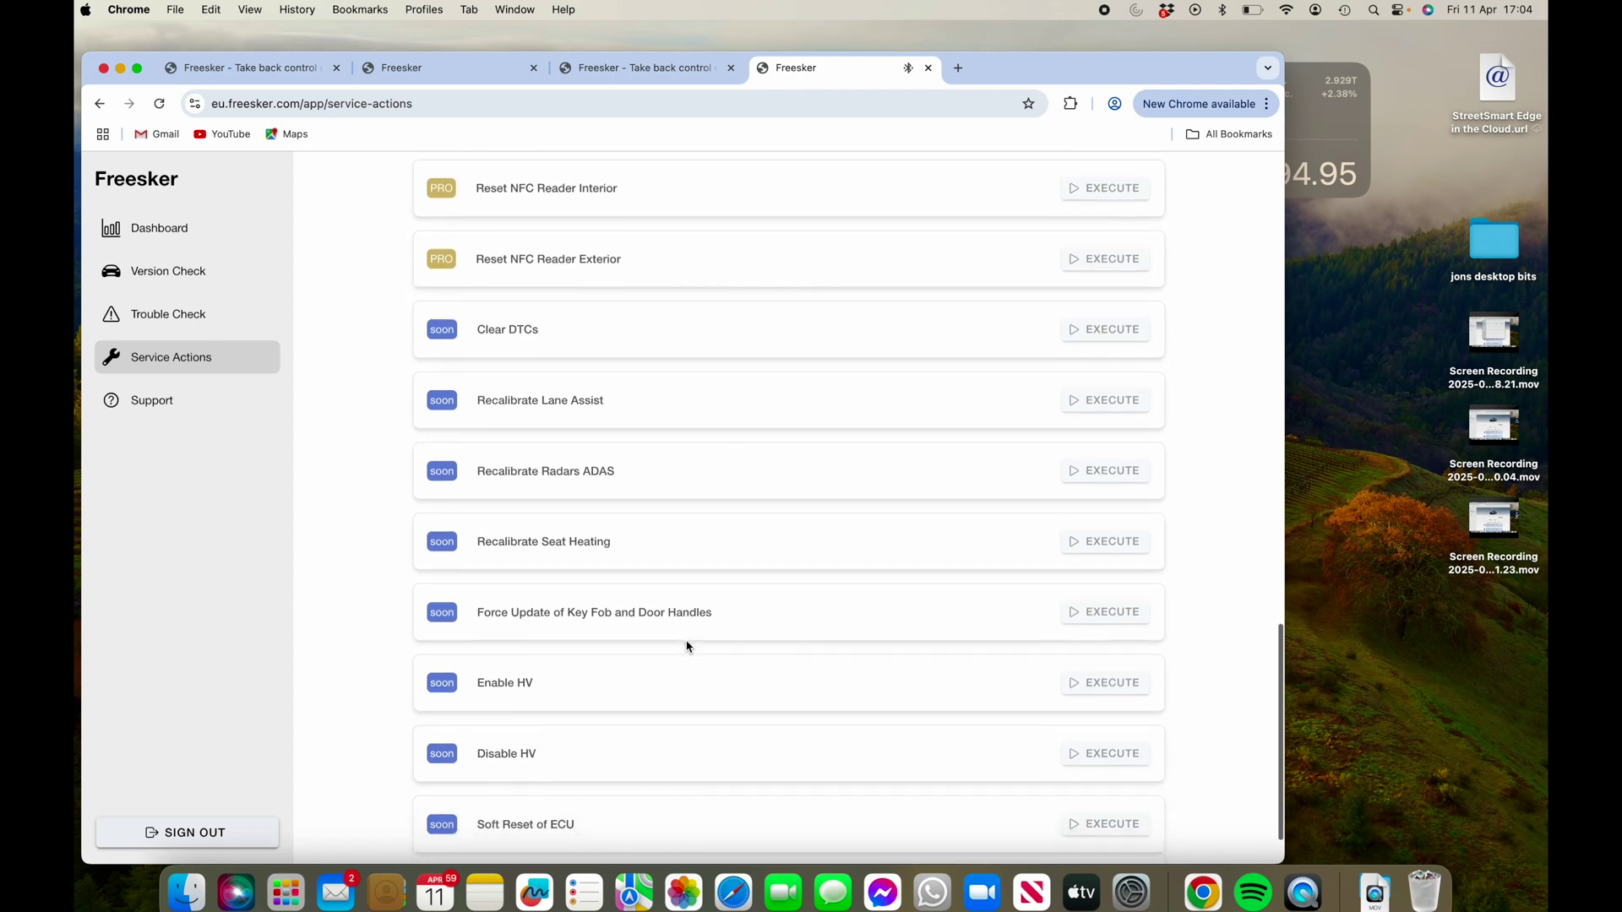
{"action": "scroll", "coordinate": [688, 647], "scroll_direction": "down", "scroll_amount": 2}
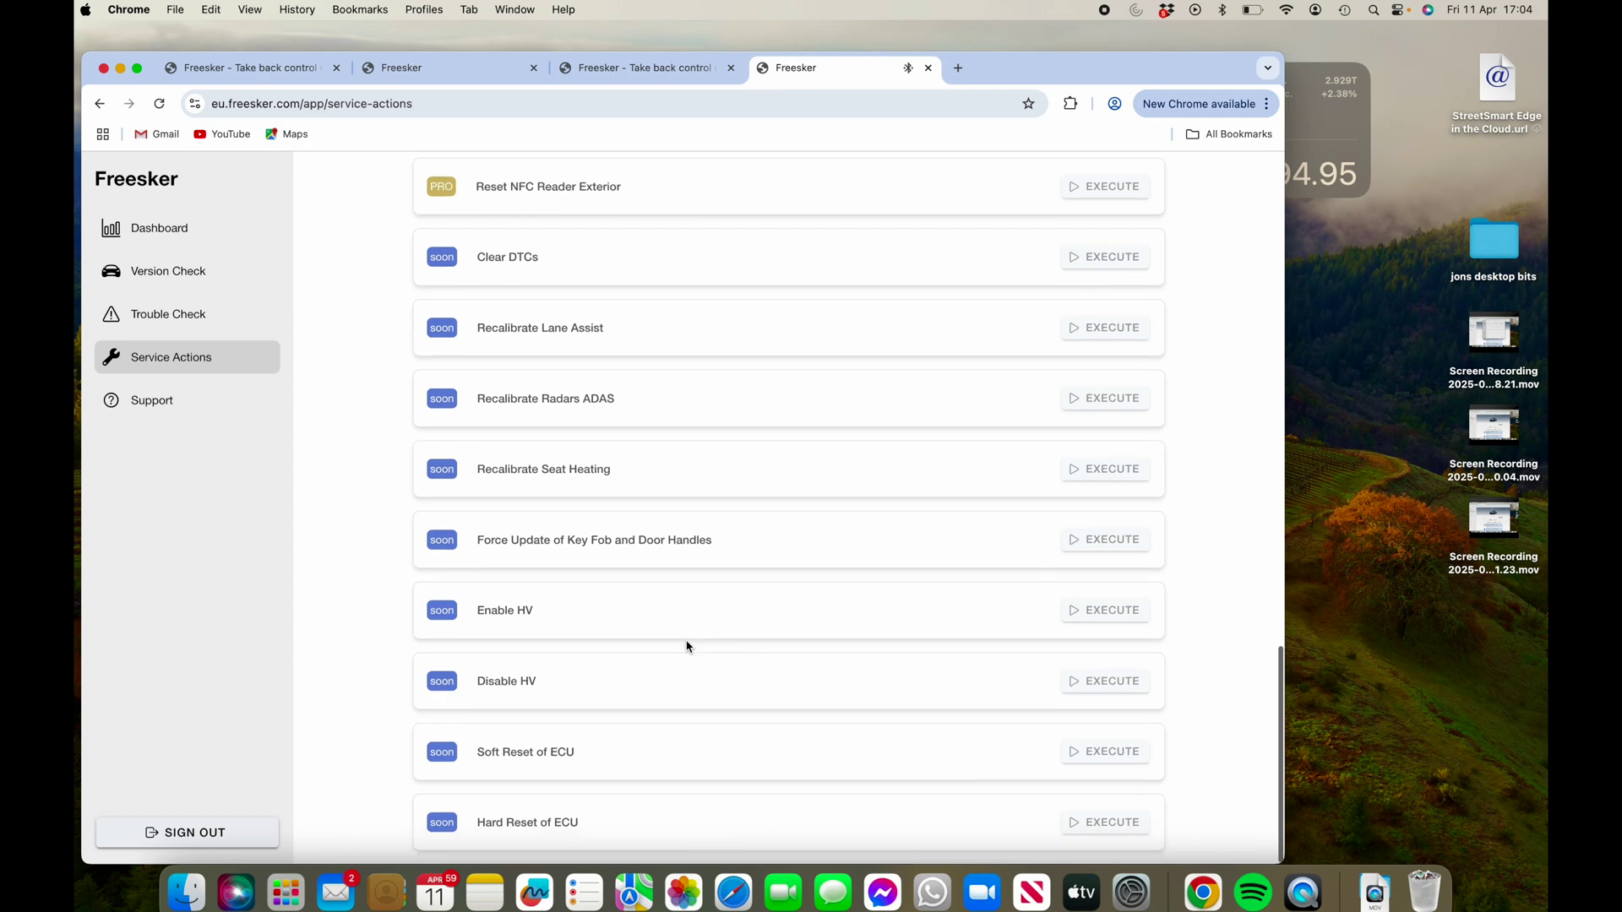
{"action": "scroll", "coordinate": [688, 647], "scroll_direction": "up", "scroll_amount": 15}
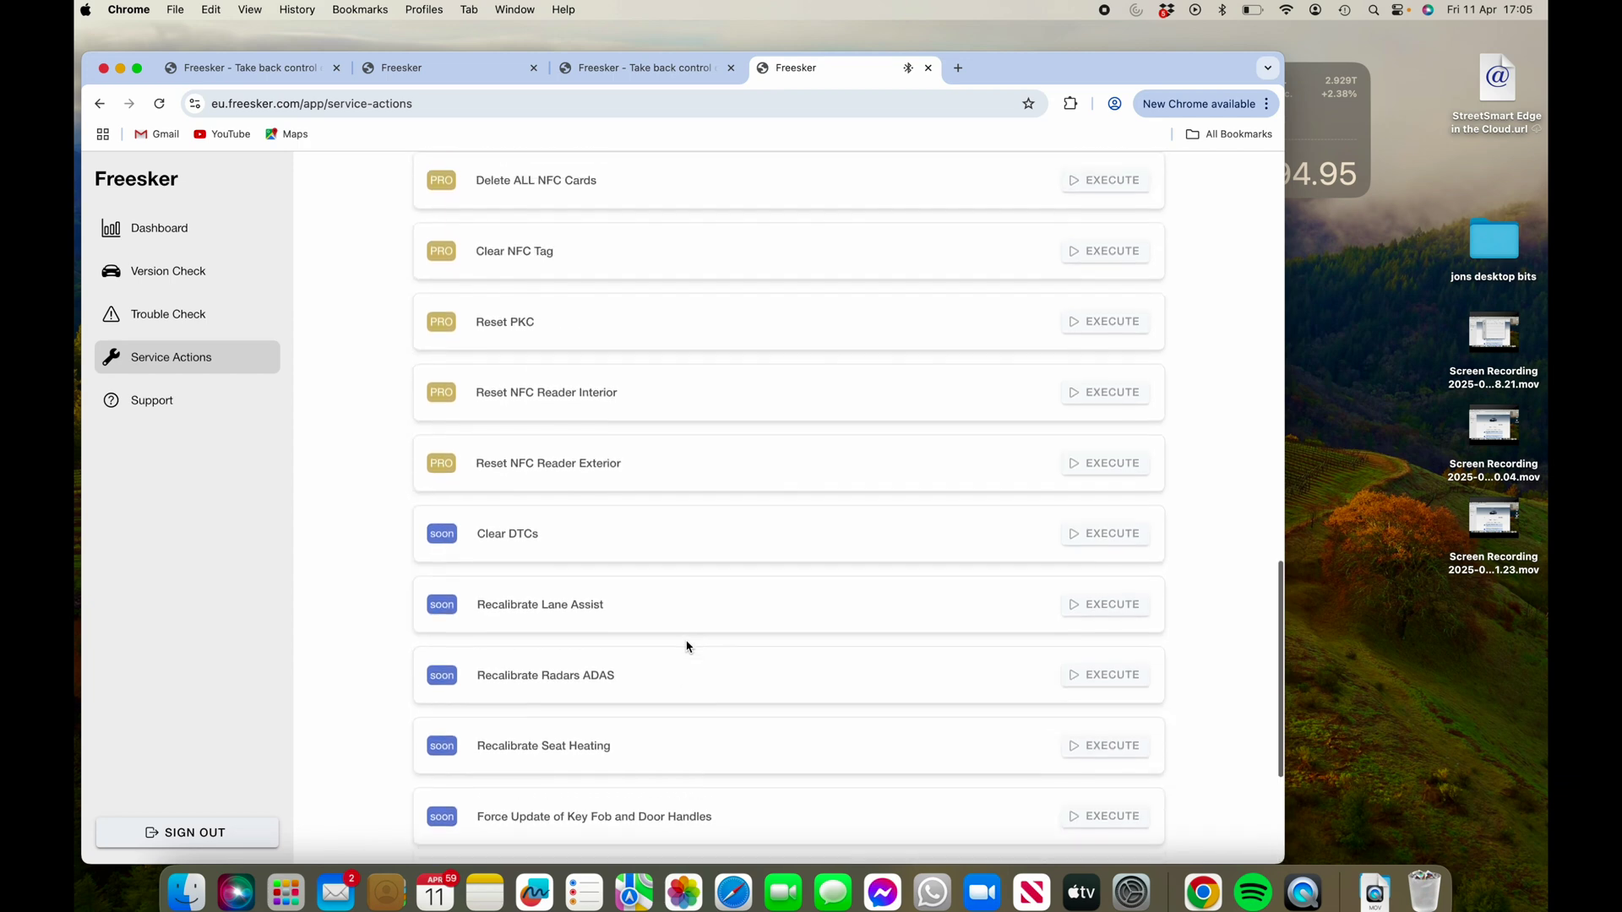
{"action": "scroll", "coordinate": [687, 647], "scroll_direction": "up", "scroll_amount": 15}
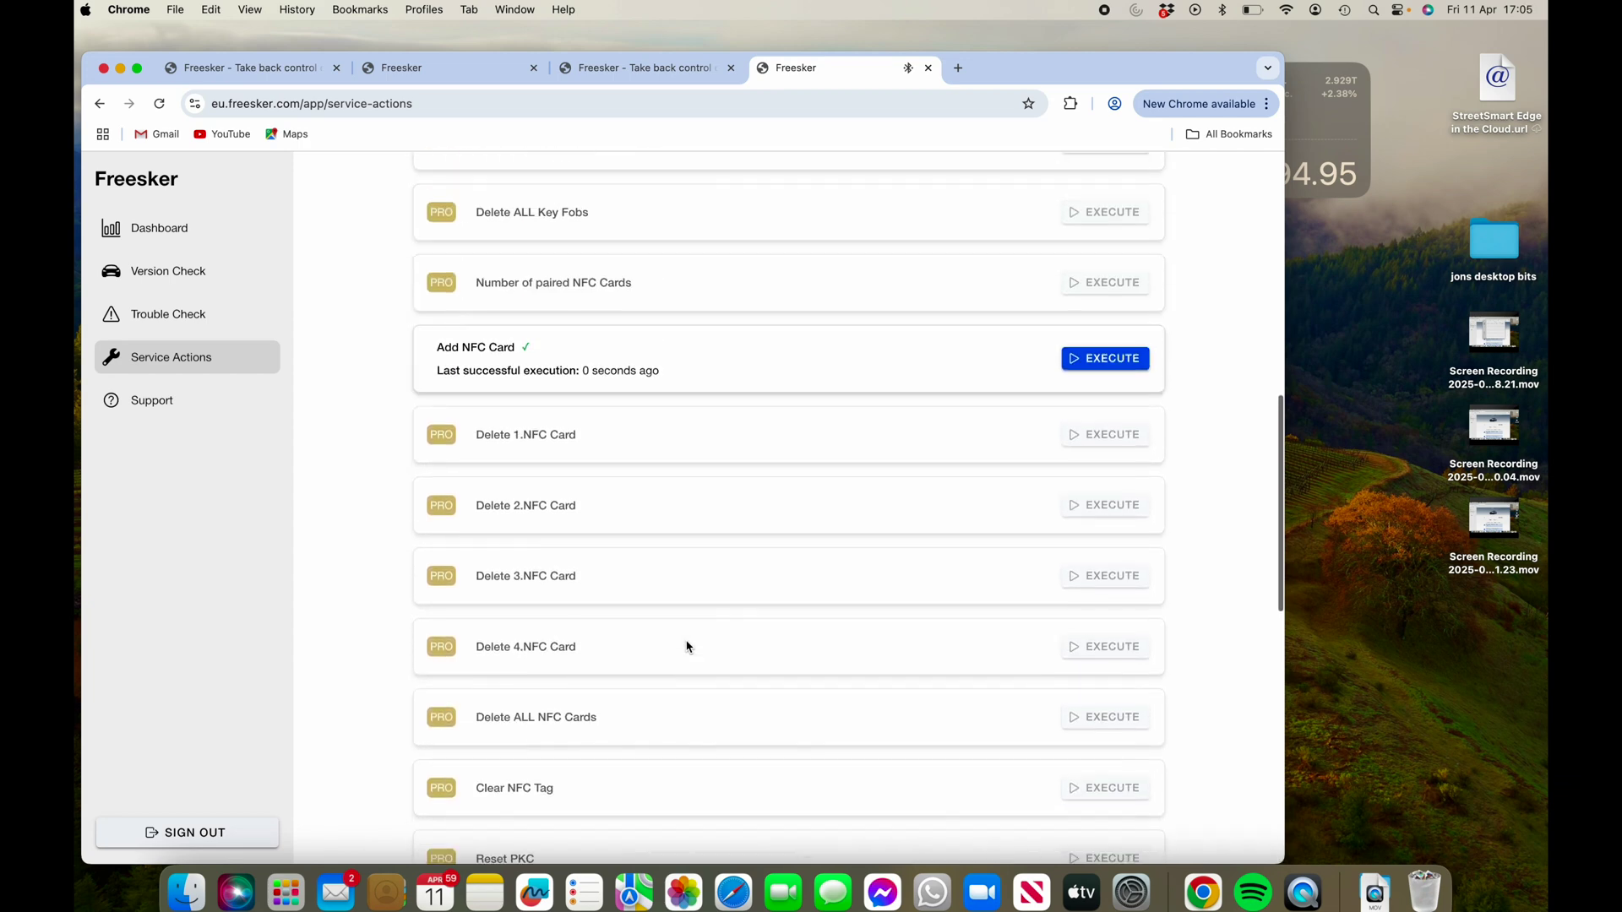
{"action": "scroll", "coordinate": [687, 647], "scroll_direction": "up", "scroll_amount": 5}
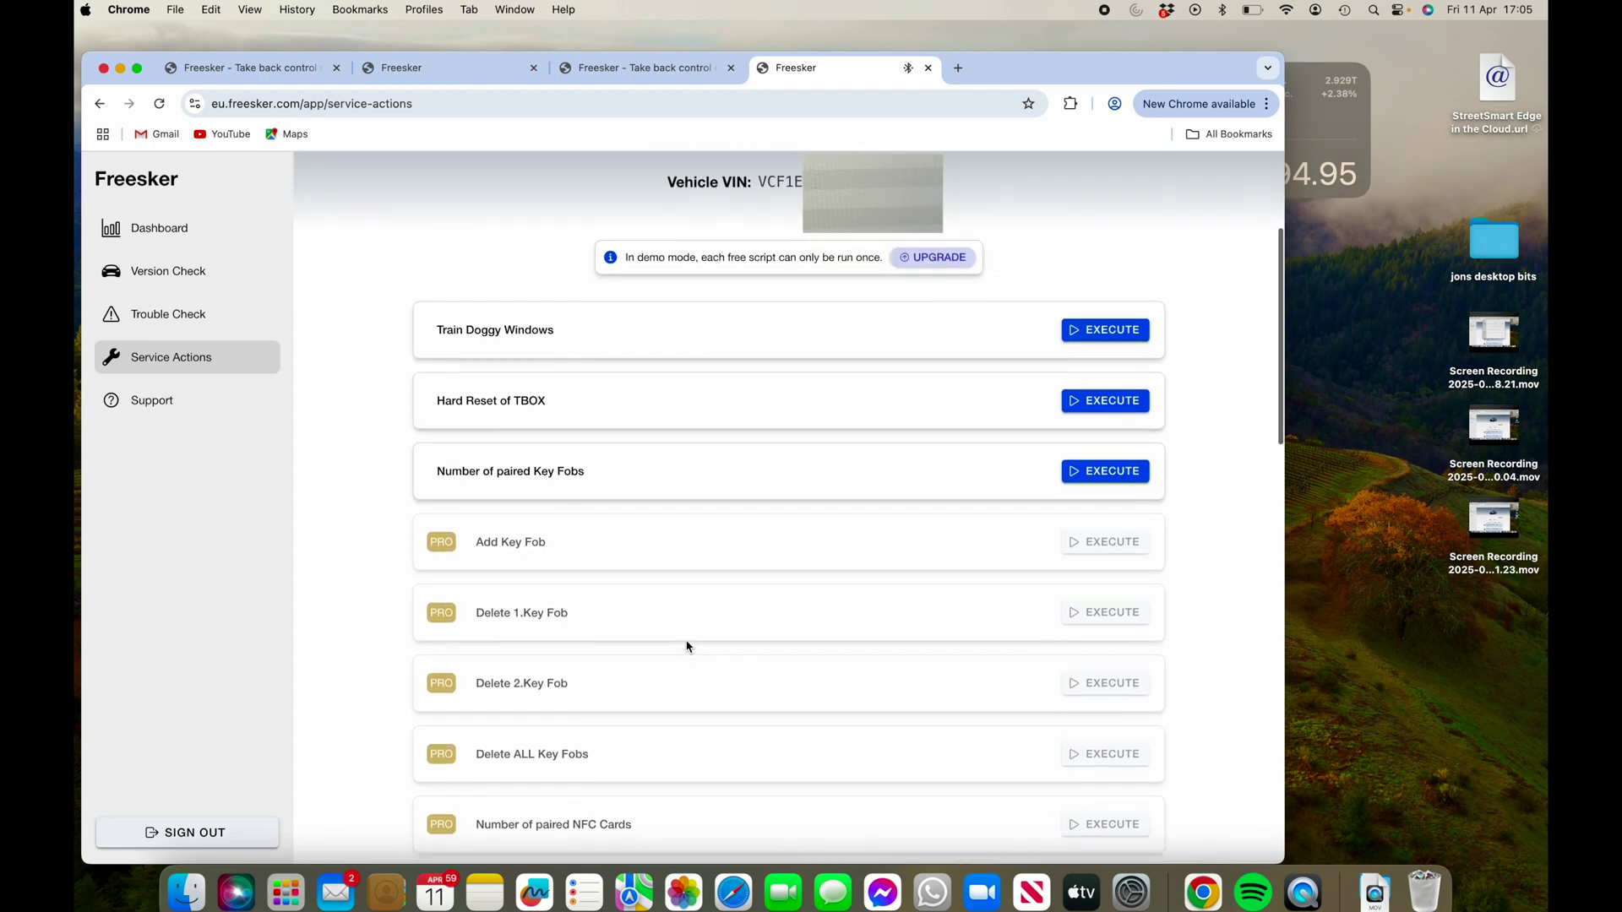
{"action": "scroll", "coordinate": [690, 642], "scroll_direction": "up", "scroll_amount": 2}
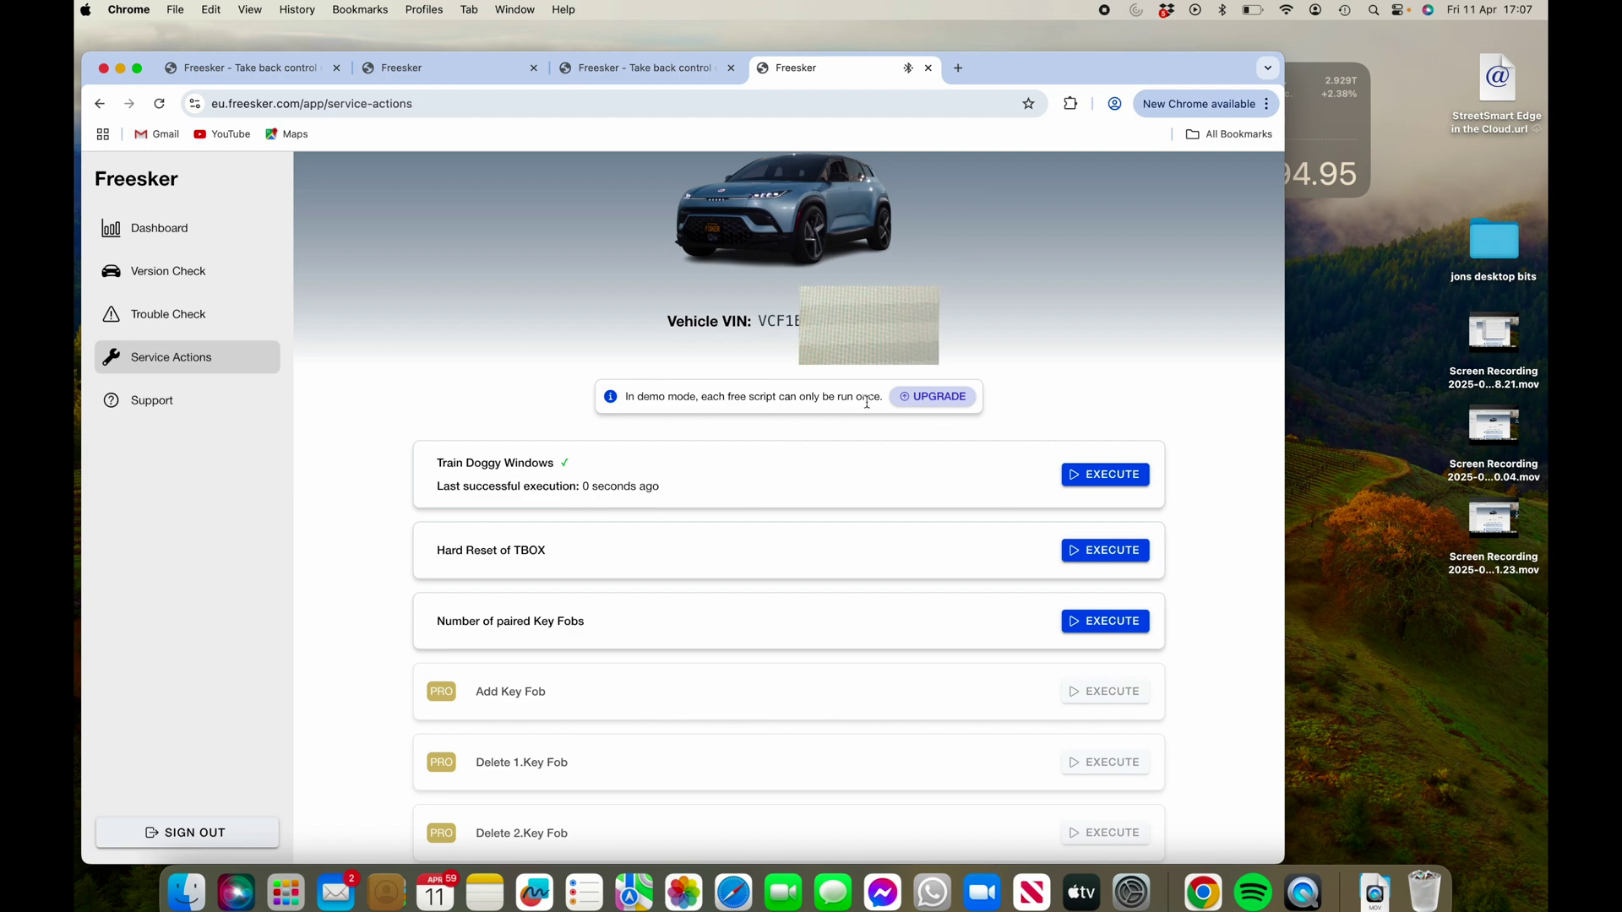
- Return to the top of Service Actions and switch to Trouble Check, which shows no diagnostics yet
{"action": "scroll", "coordinate": [894, 489], "scroll_direction": "down", "scroll_amount": 10}
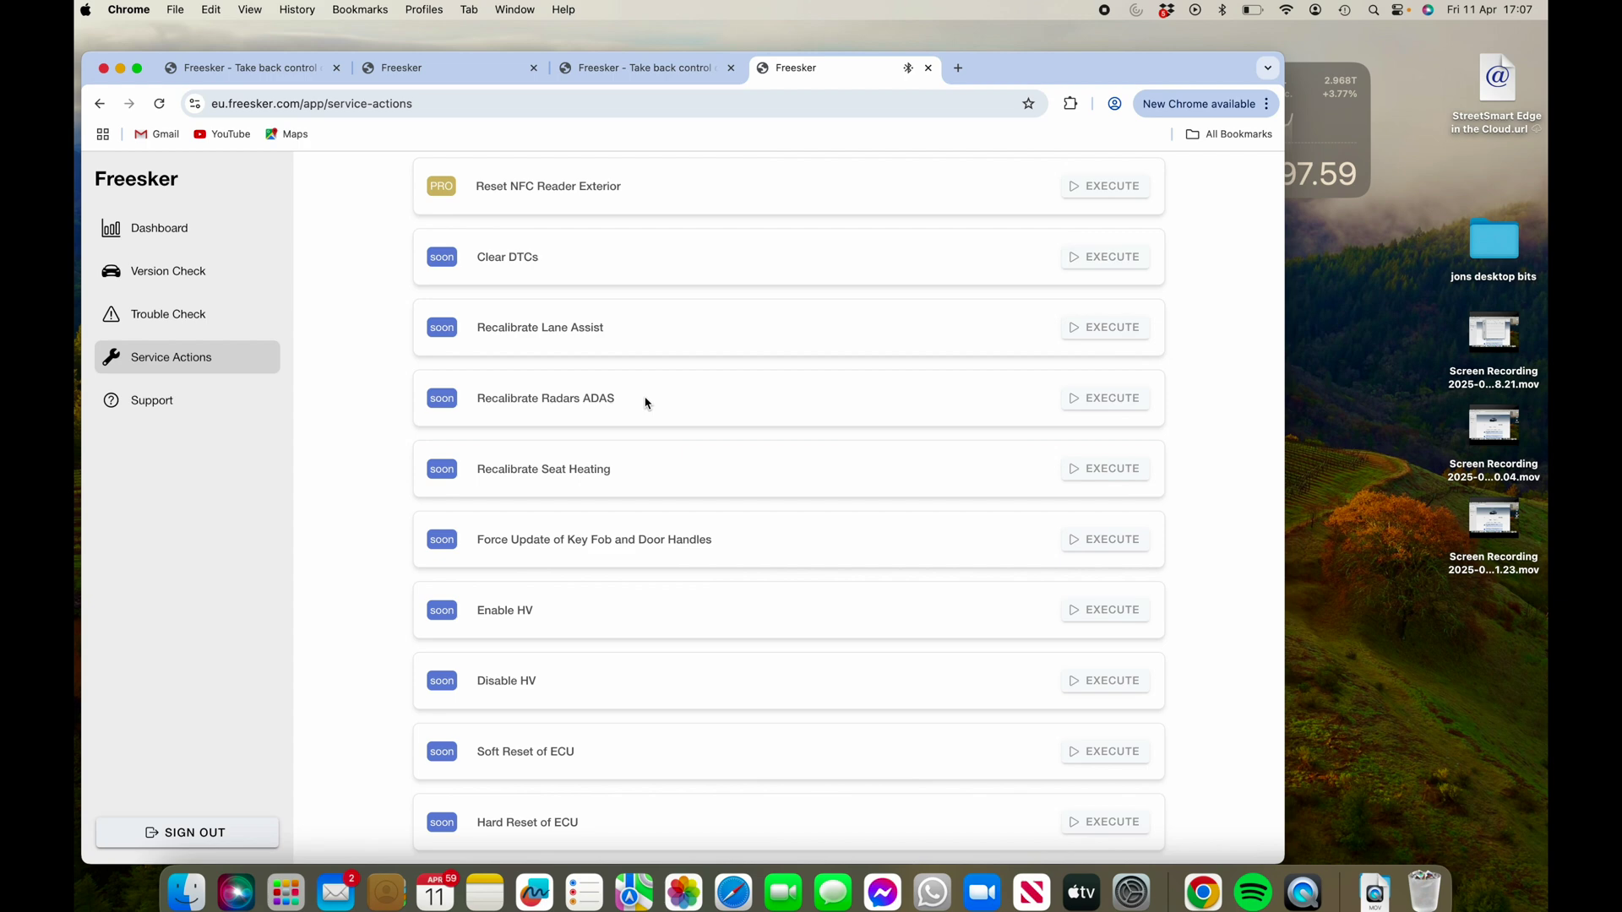
{"action": "scroll", "coordinate": [637, 608], "scroll_direction": "up", "scroll_amount": 3}
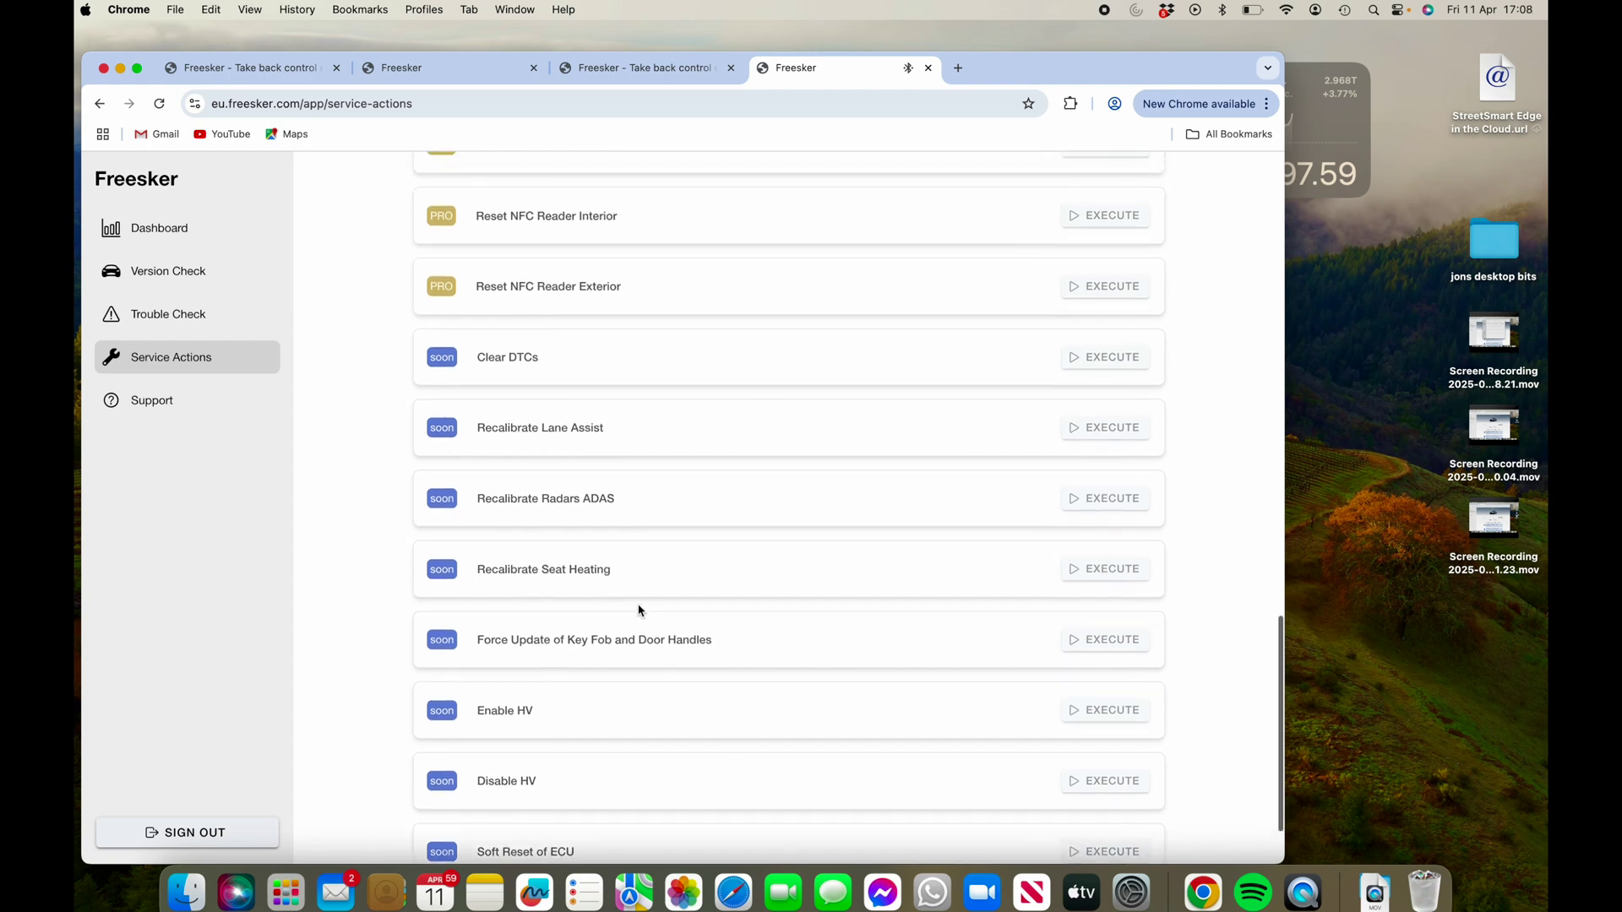
{"action": "scroll", "coordinate": [710, 348], "scroll_direction": "down", "scroll_amount": 3}
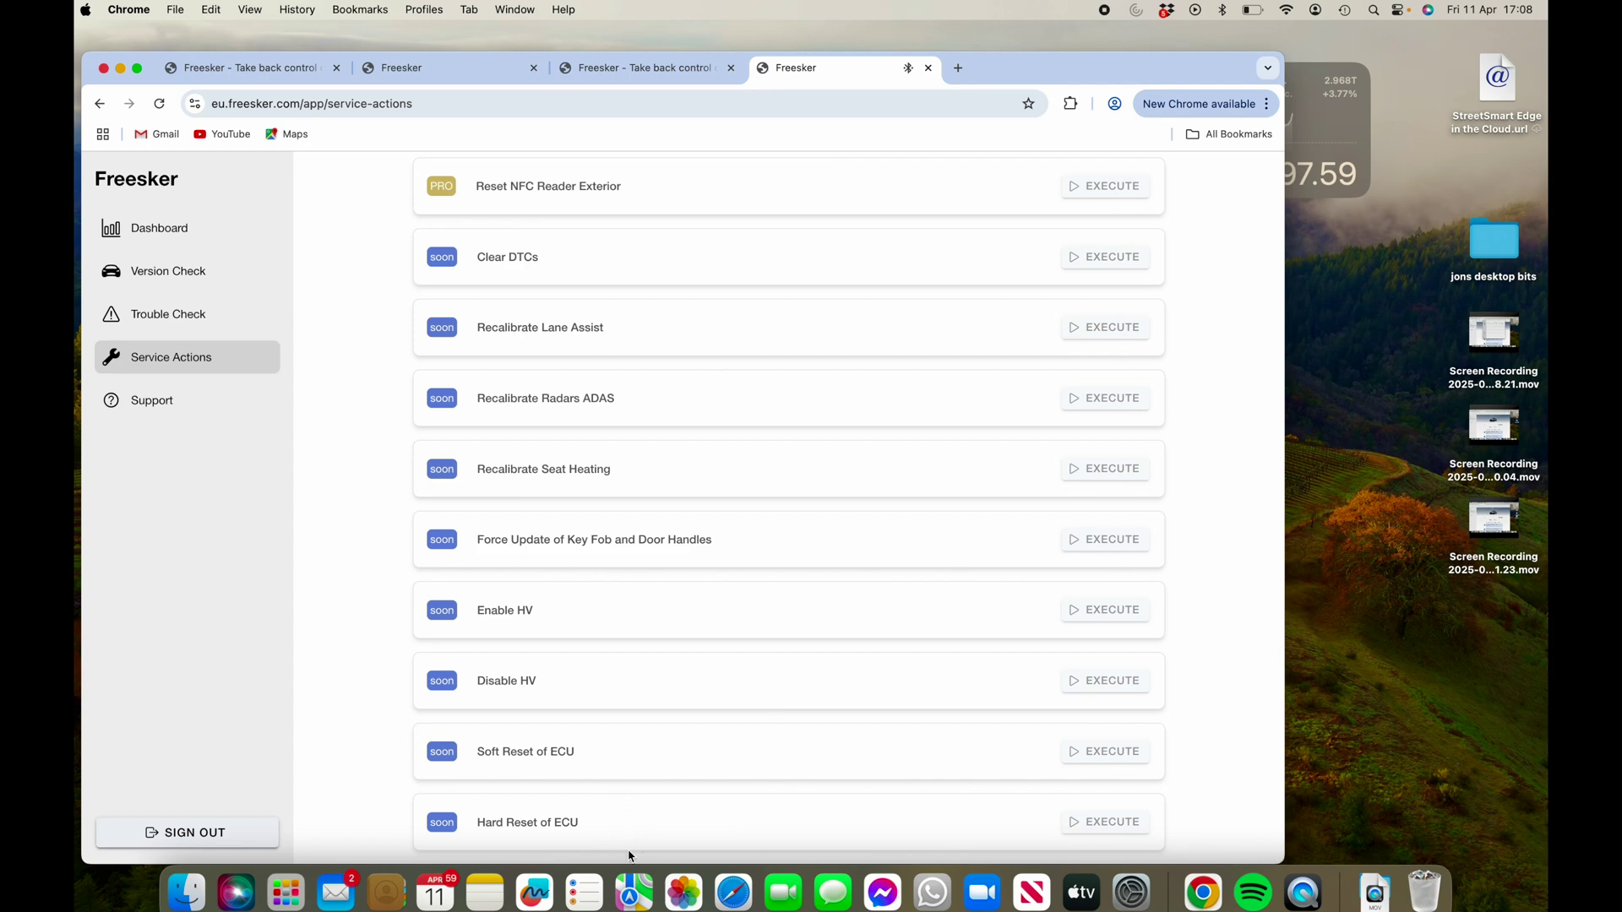
{"action": "scroll", "coordinate": [628, 856], "scroll_direction": "up", "scroll_amount": 1}
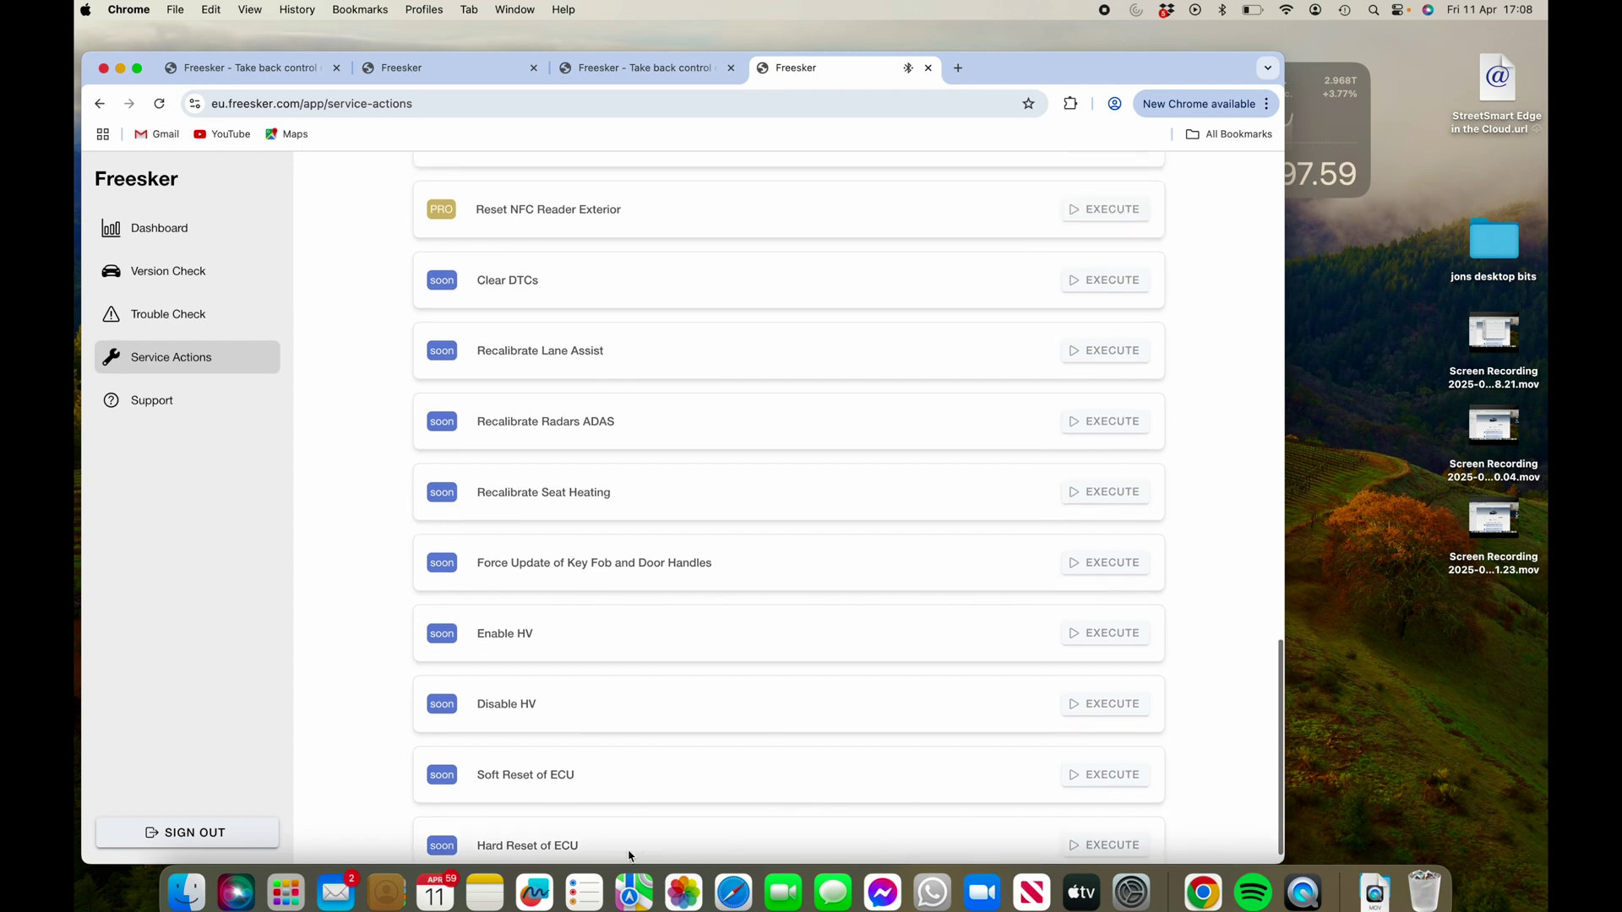
{"action": "scroll", "coordinate": [634, 836], "scroll_direction": "up", "scroll_amount": 5}
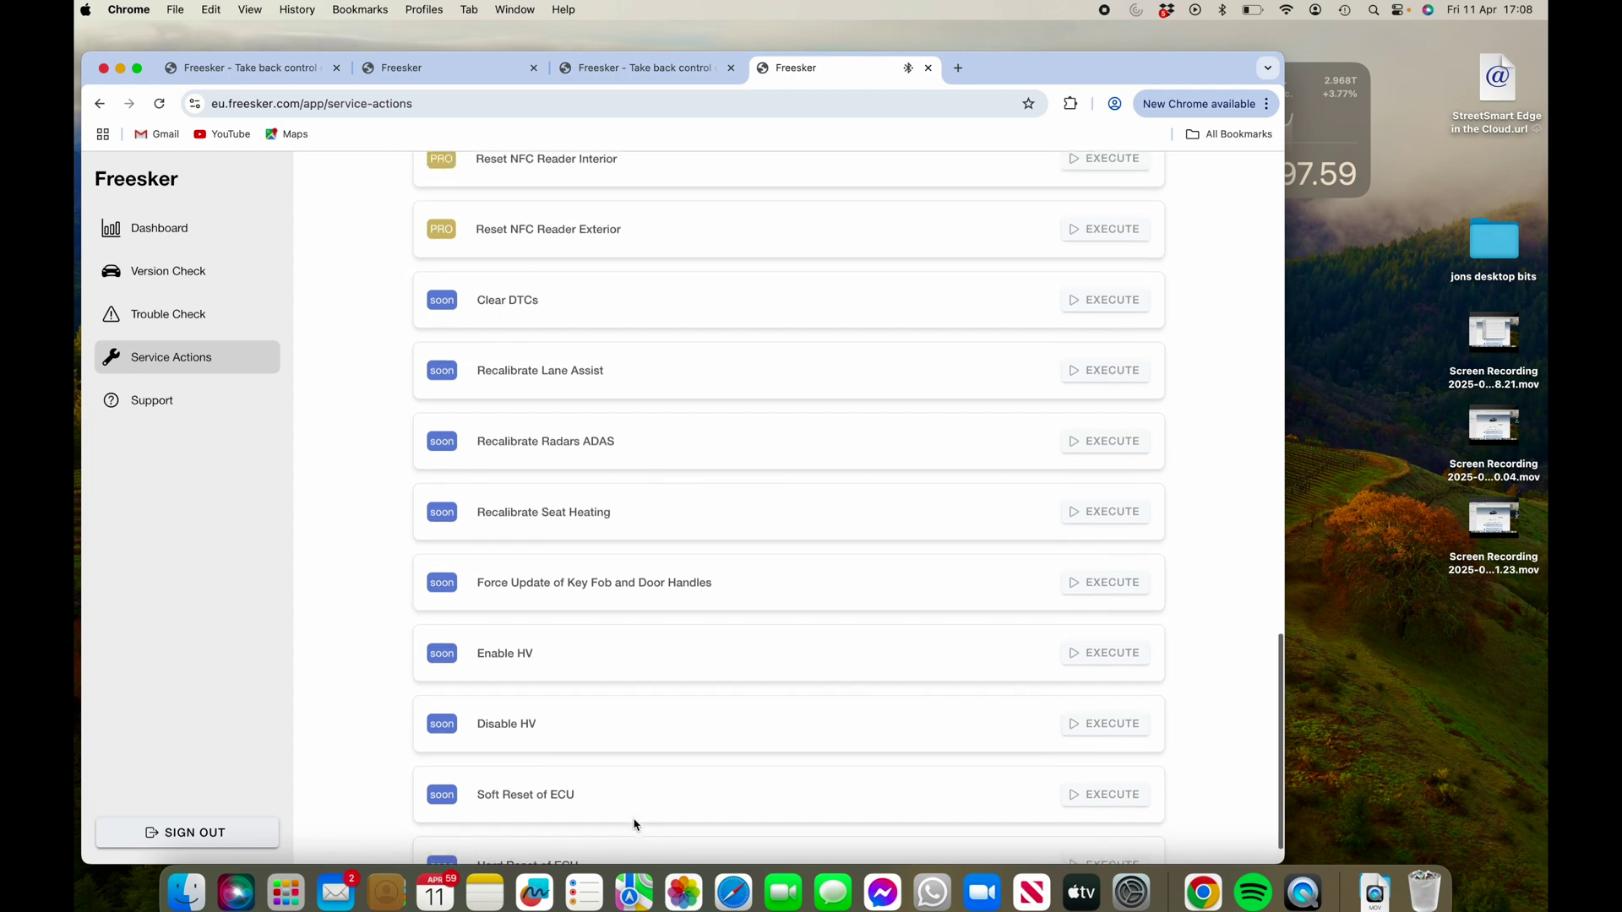
{"action": "scroll", "coordinate": [635, 825], "scroll_direction": "up", "scroll_amount": 12}
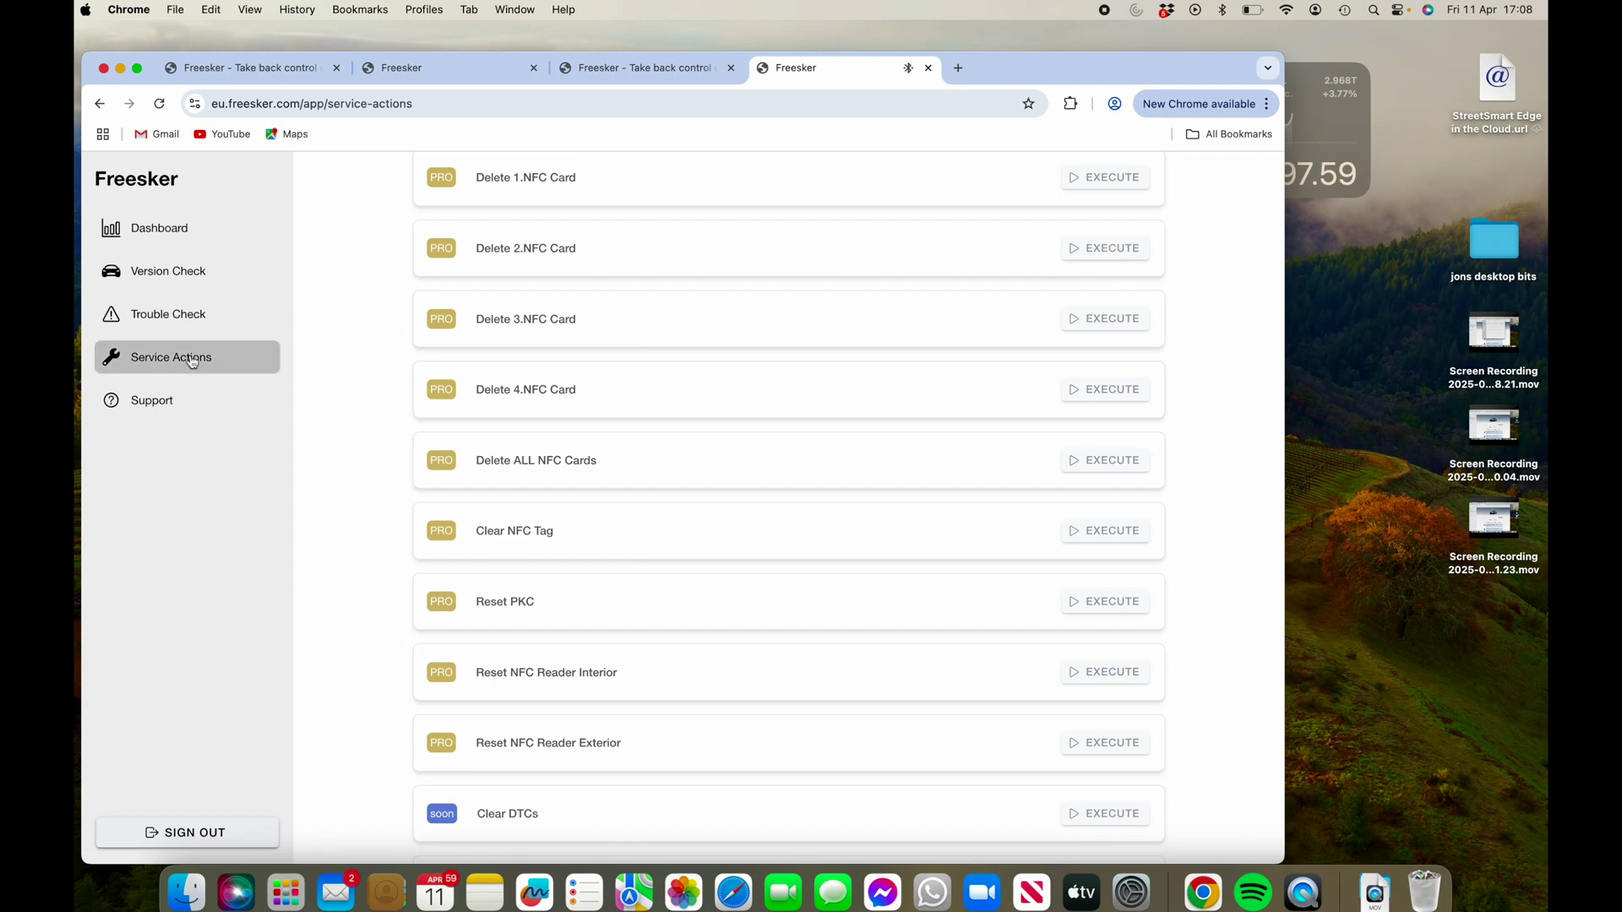
{"action": "left_click", "coordinate": [158, 323]}
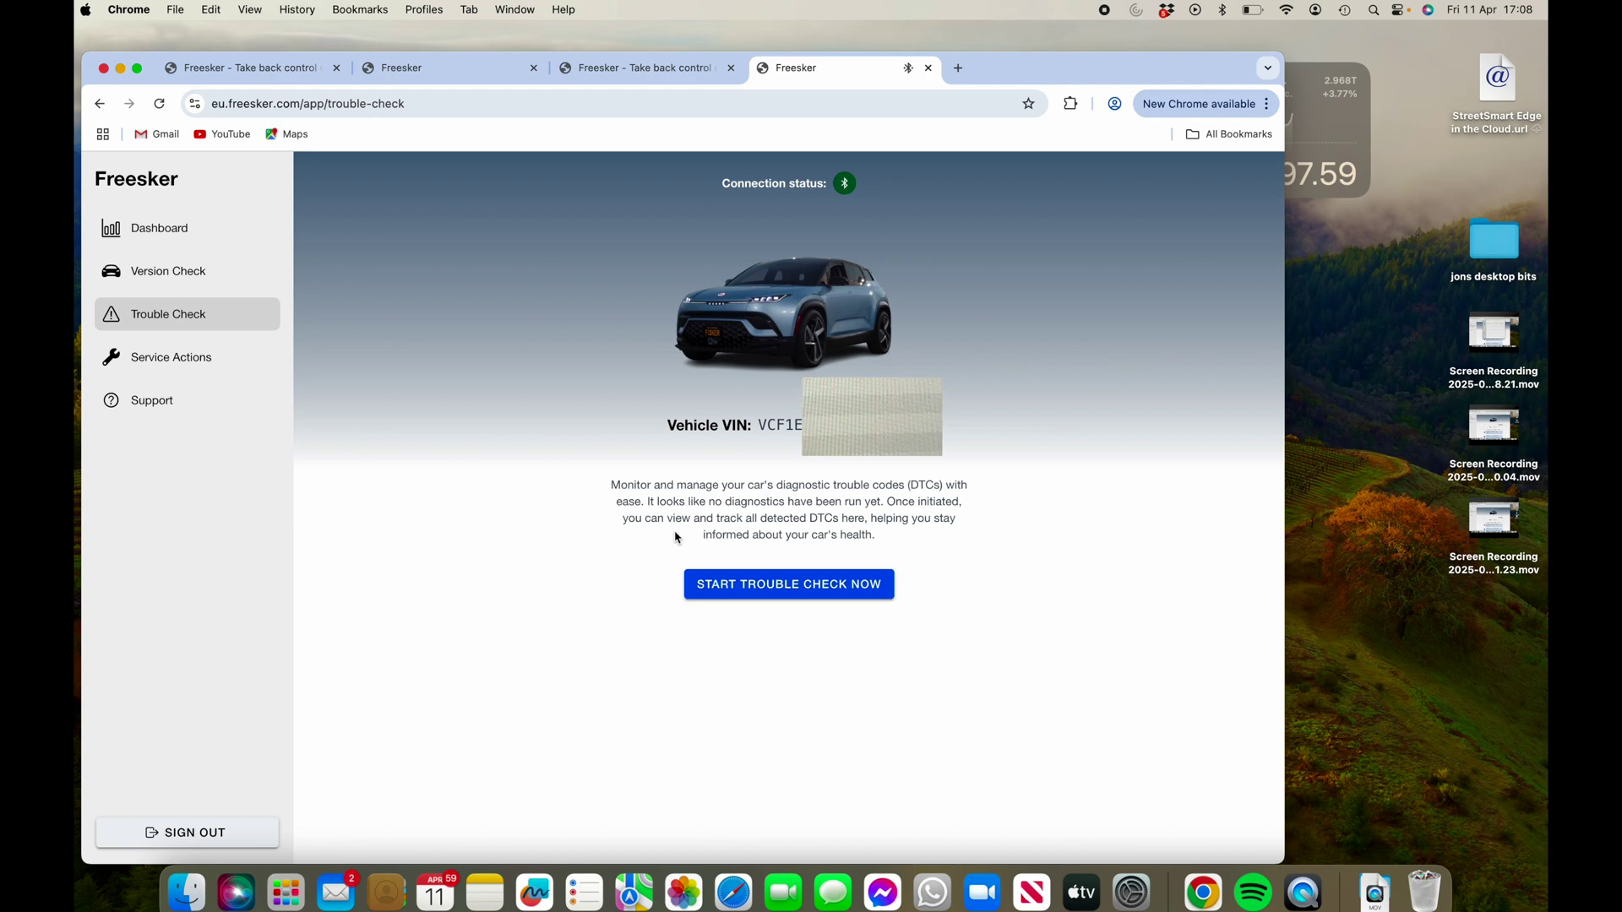
- Start a trouble check with Select all enabled for every available ECU, then run it
{"action": "left_click", "coordinate": [777, 586]}
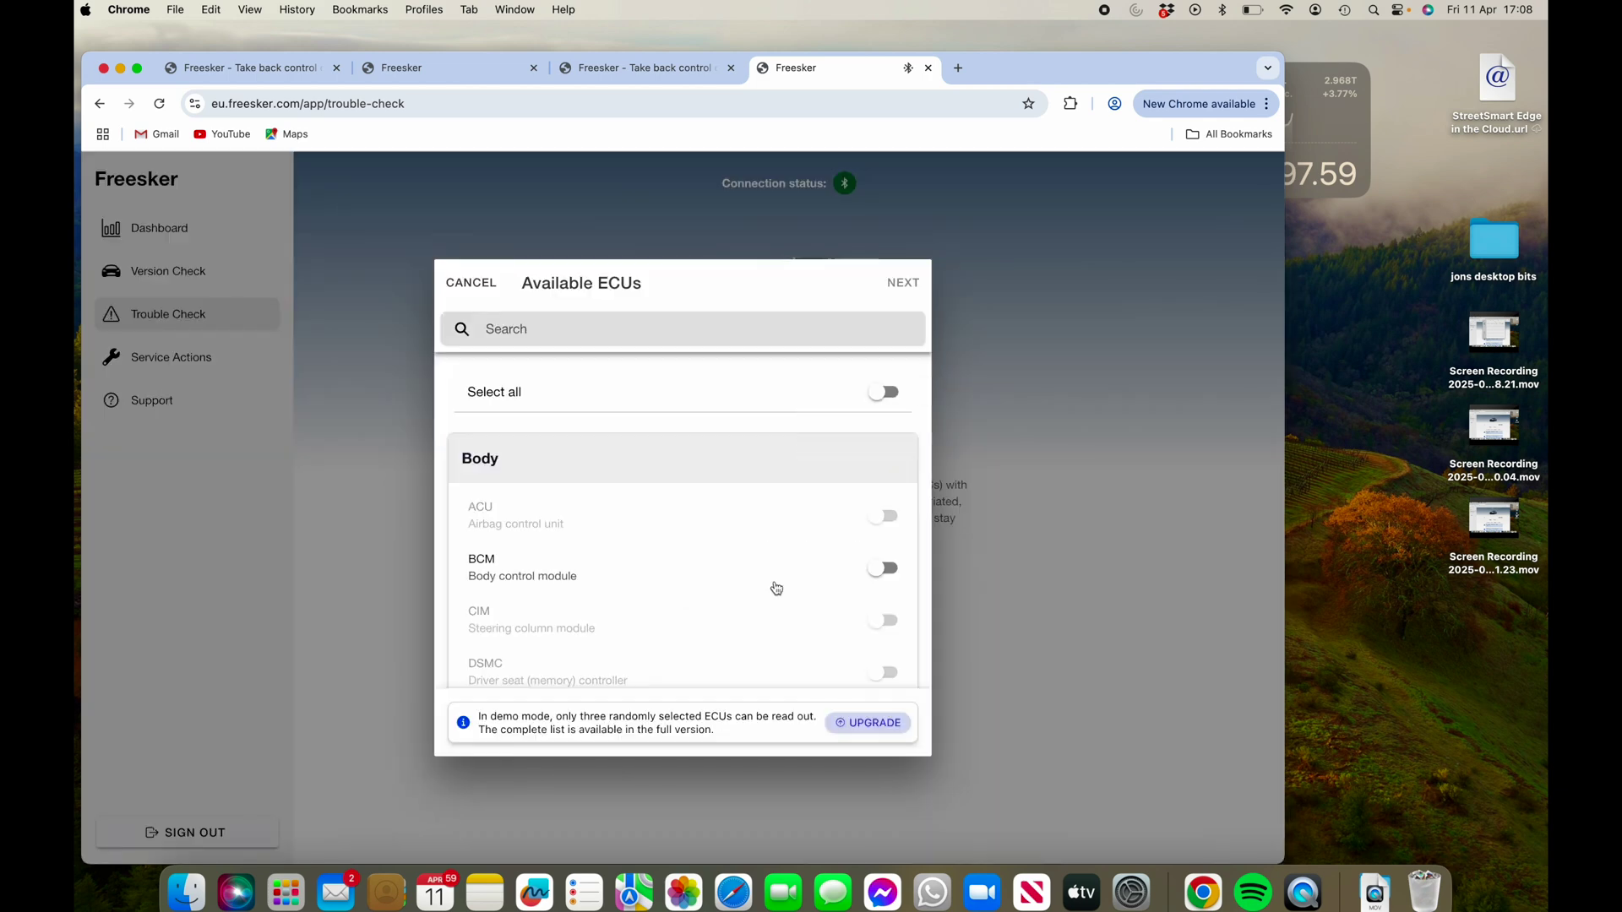
{"action": "left_click", "coordinate": [891, 398]}
{"action": "scroll", "coordinate": [676, 591], "scroll_direction": "down", "scroll_amount": 10}
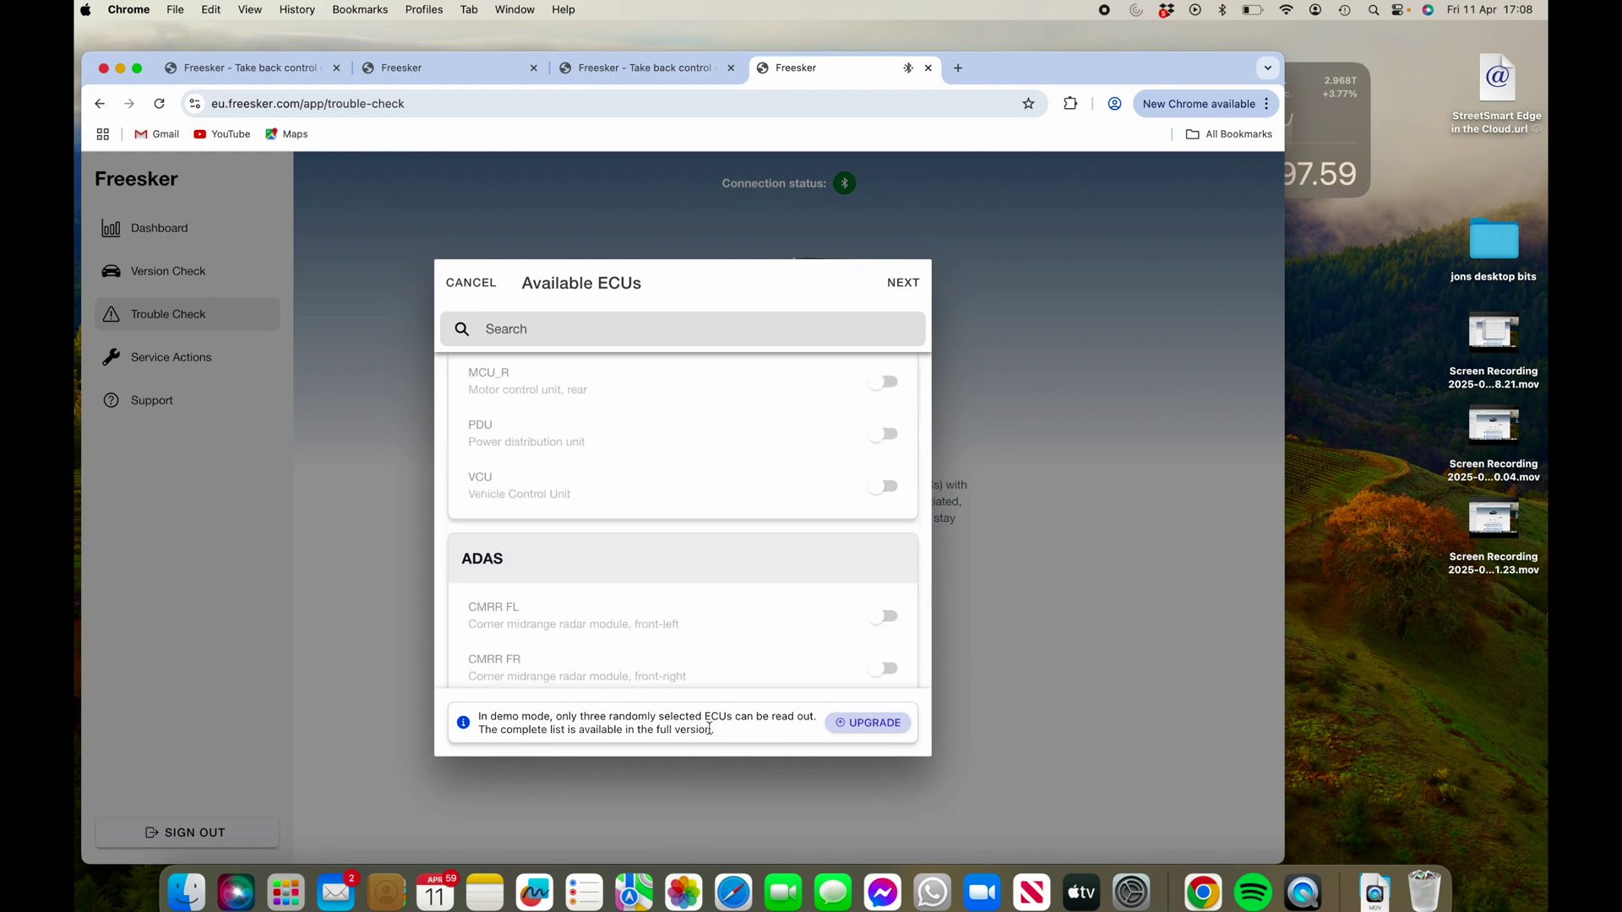
{"action": "scroll", "coordinate": [713, 674], "scroll_direction": "down", "scroll_amount": 5}
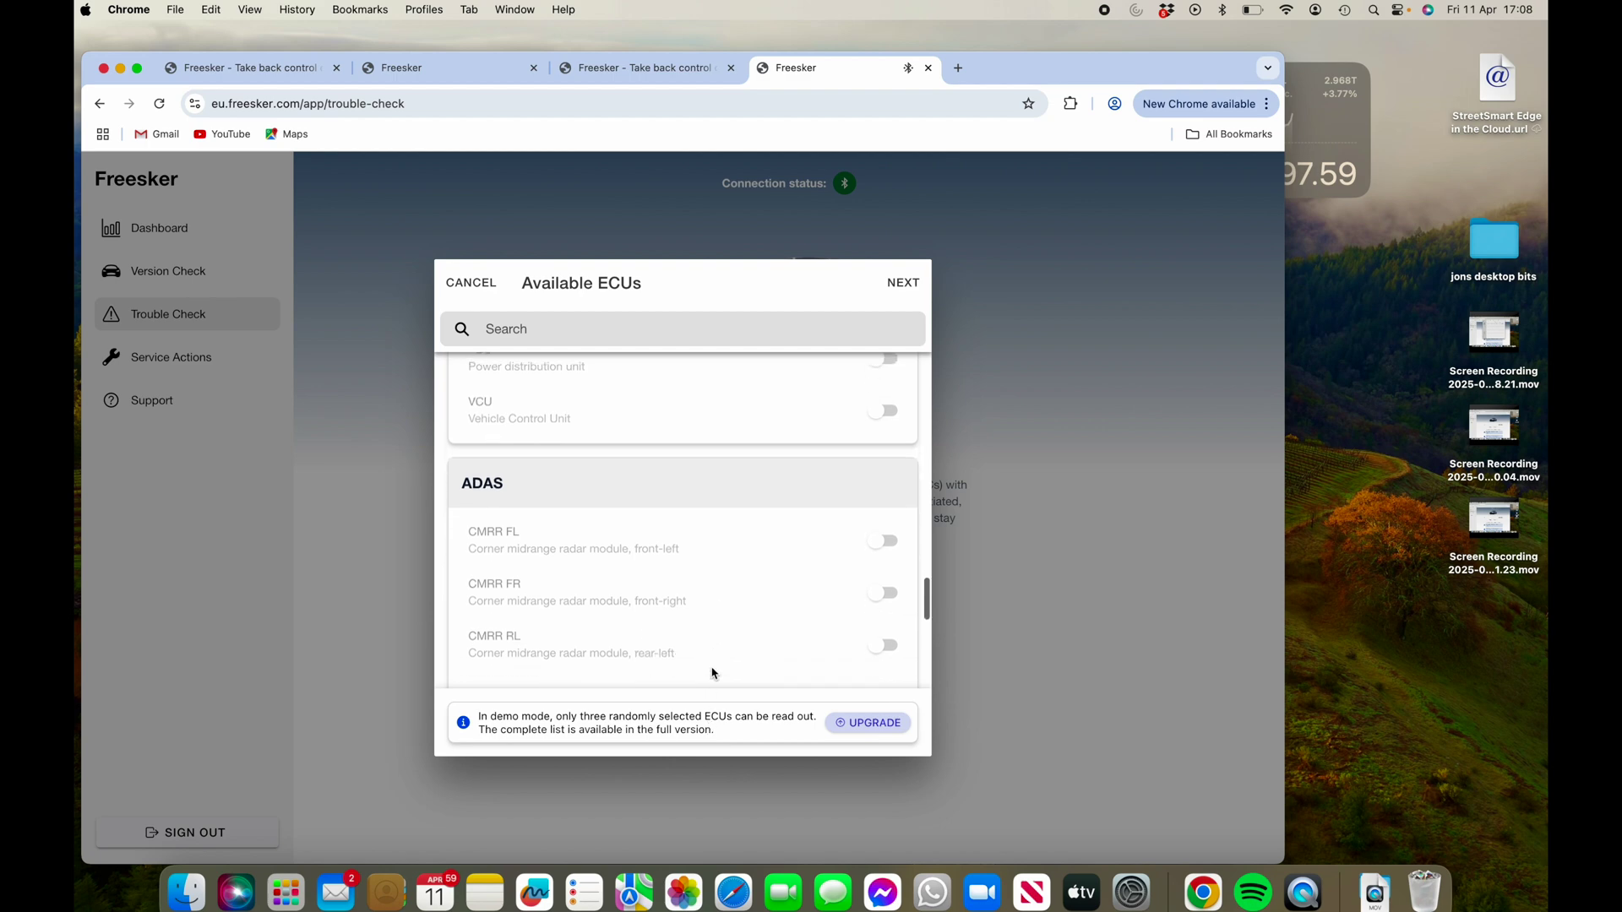
{"action": "scroll", "coordinate": [712, 674], "scroll_direction": "down", "scroll_amount": 4}
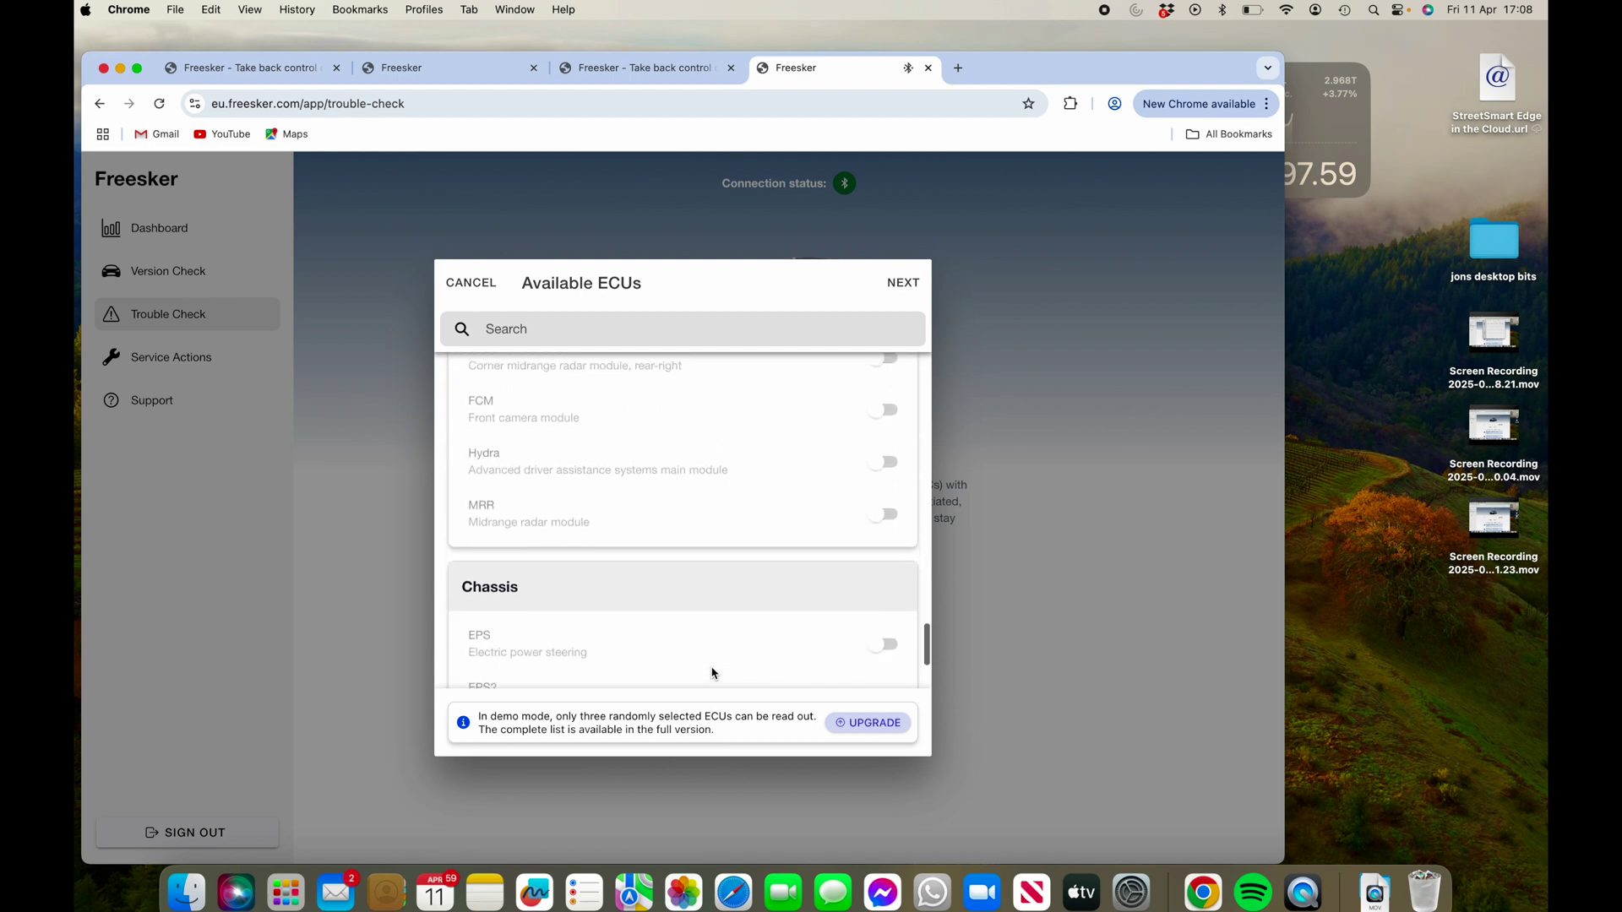
{"action": "scroll", "coordinate": [712, 673], "scroll_direction": "down", "scroll_amount": 1}
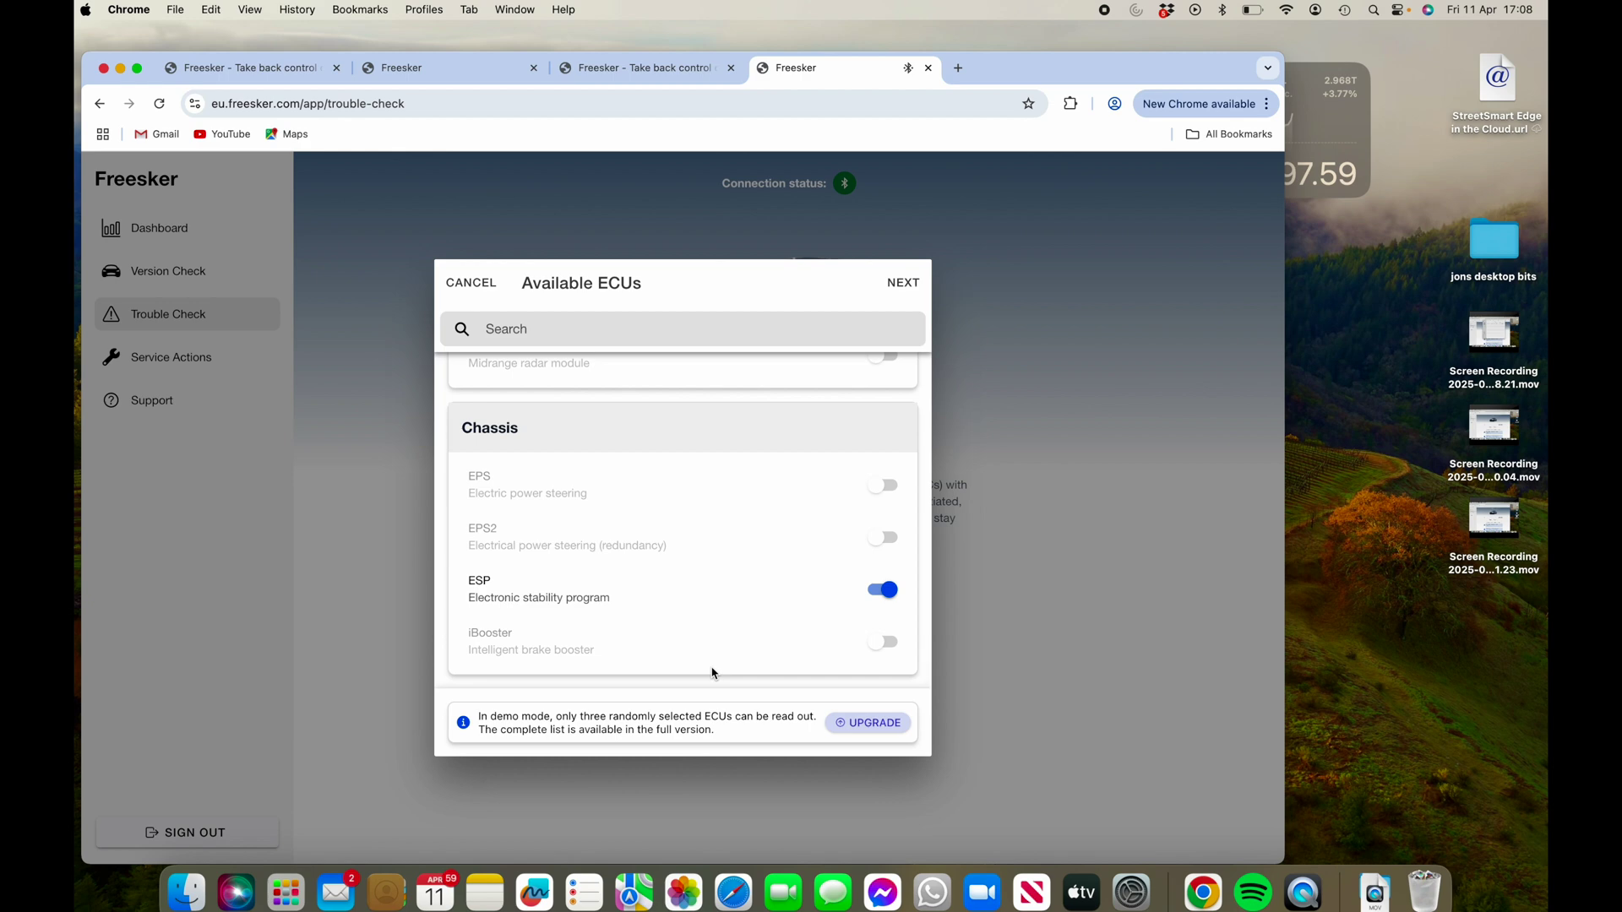
{"action": "scroll", "coordinate": [712, 673], "scroll_direction": "up", "scroll_amount": 6}
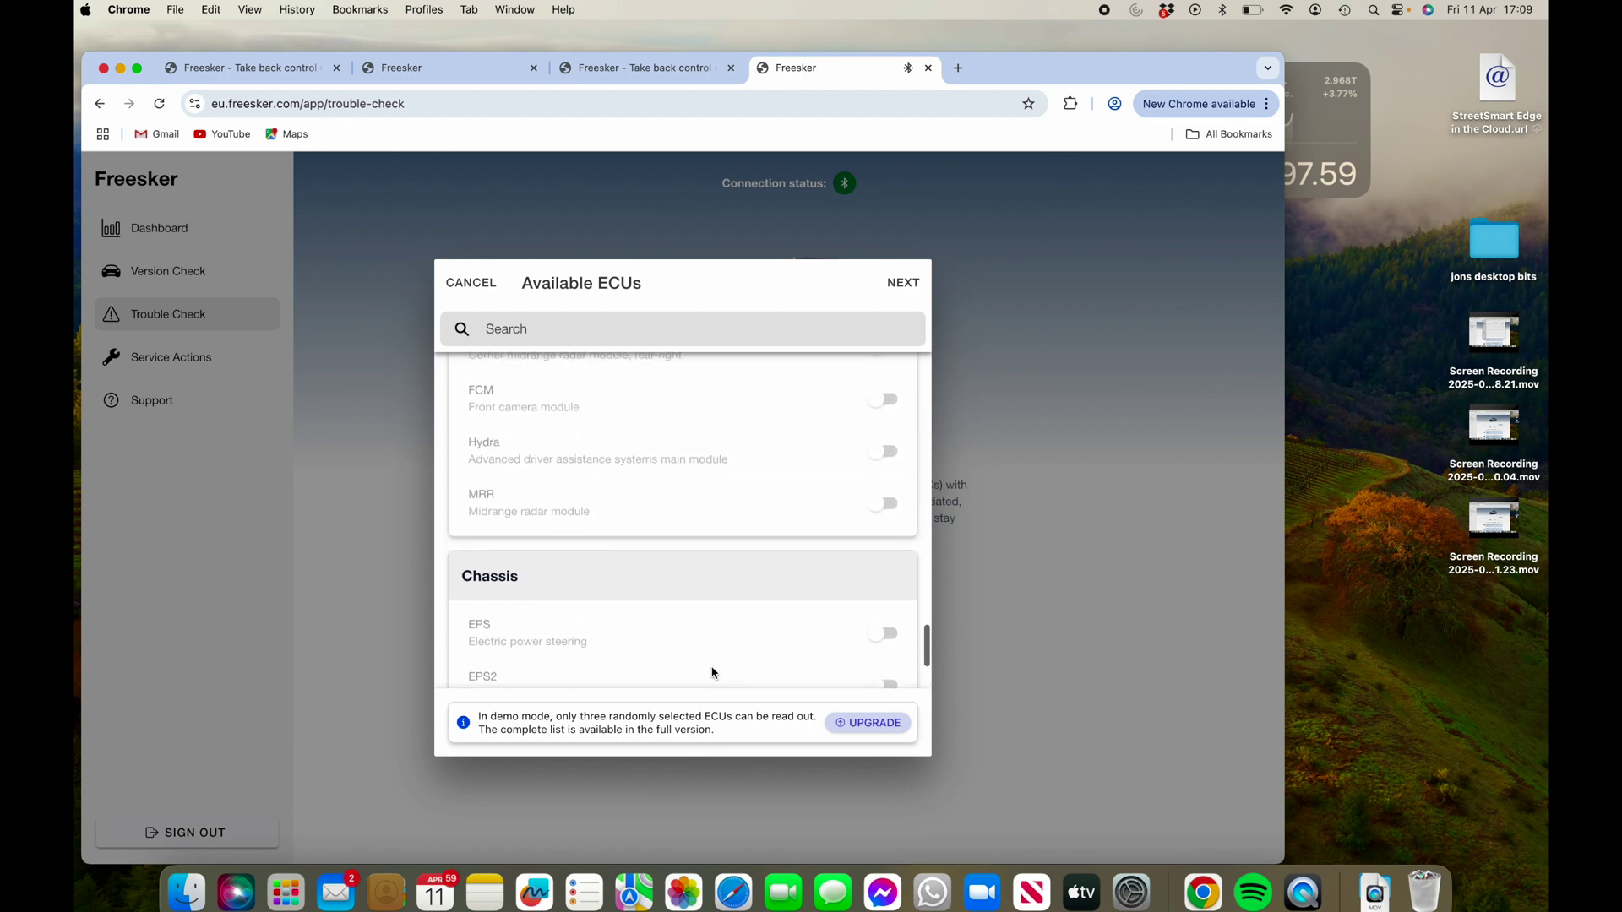
{"action": "scroll", "coordinate": [713, 674], "scroll_direction": "up", "scroll_amount": 6}
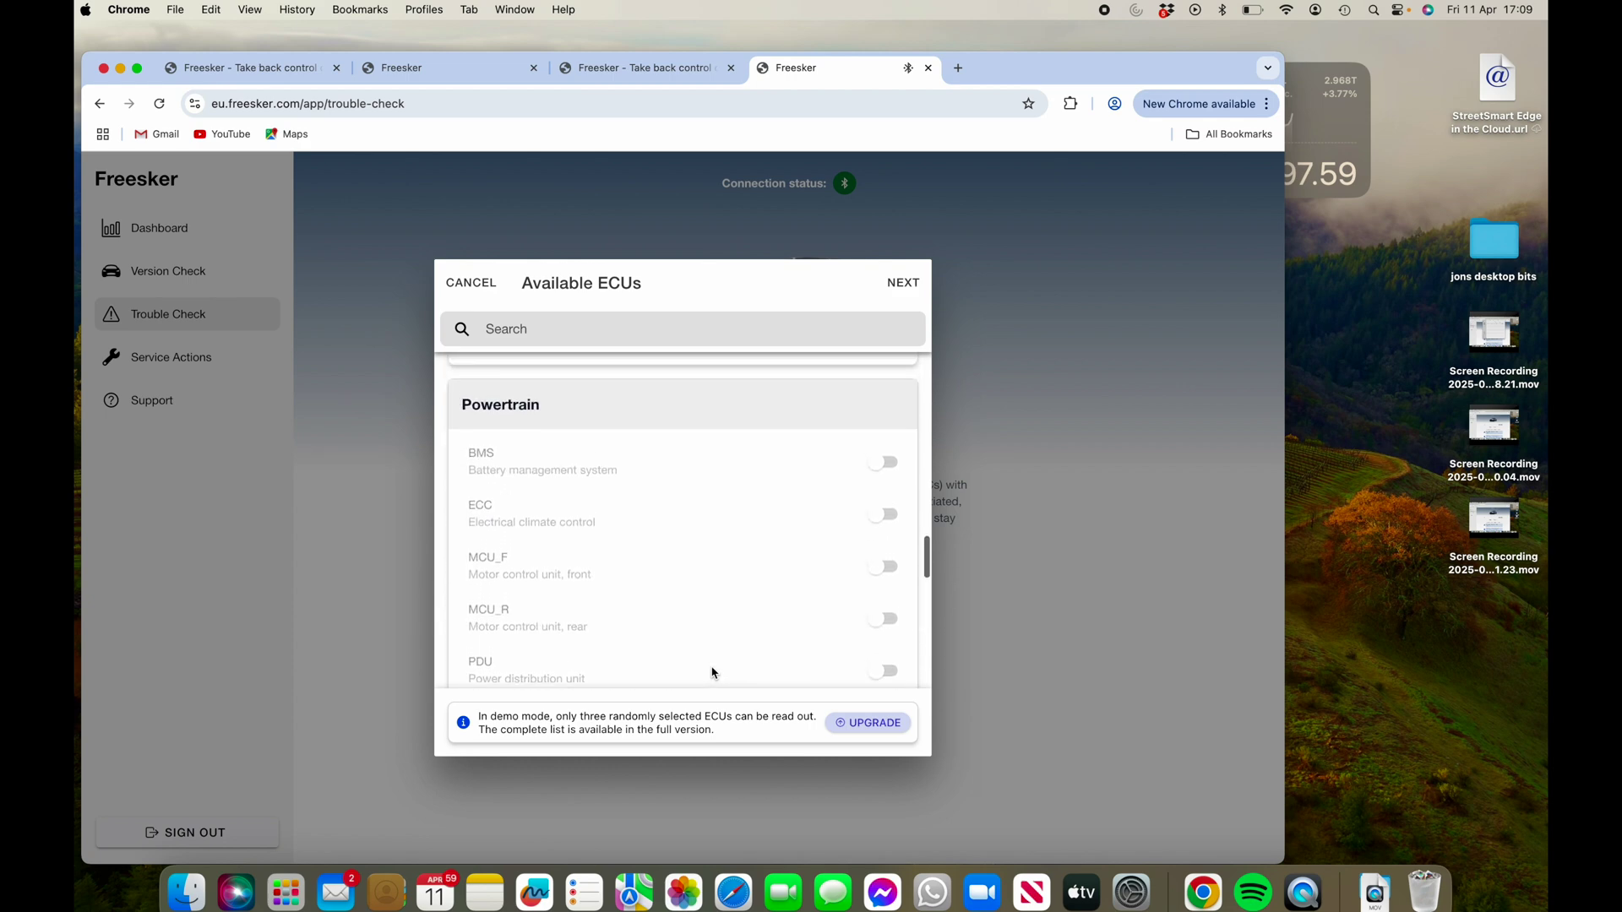
{"action": "scroll", "coordinate": [712, 674], "scroll_direction": "up", "scroll_amount": 6}
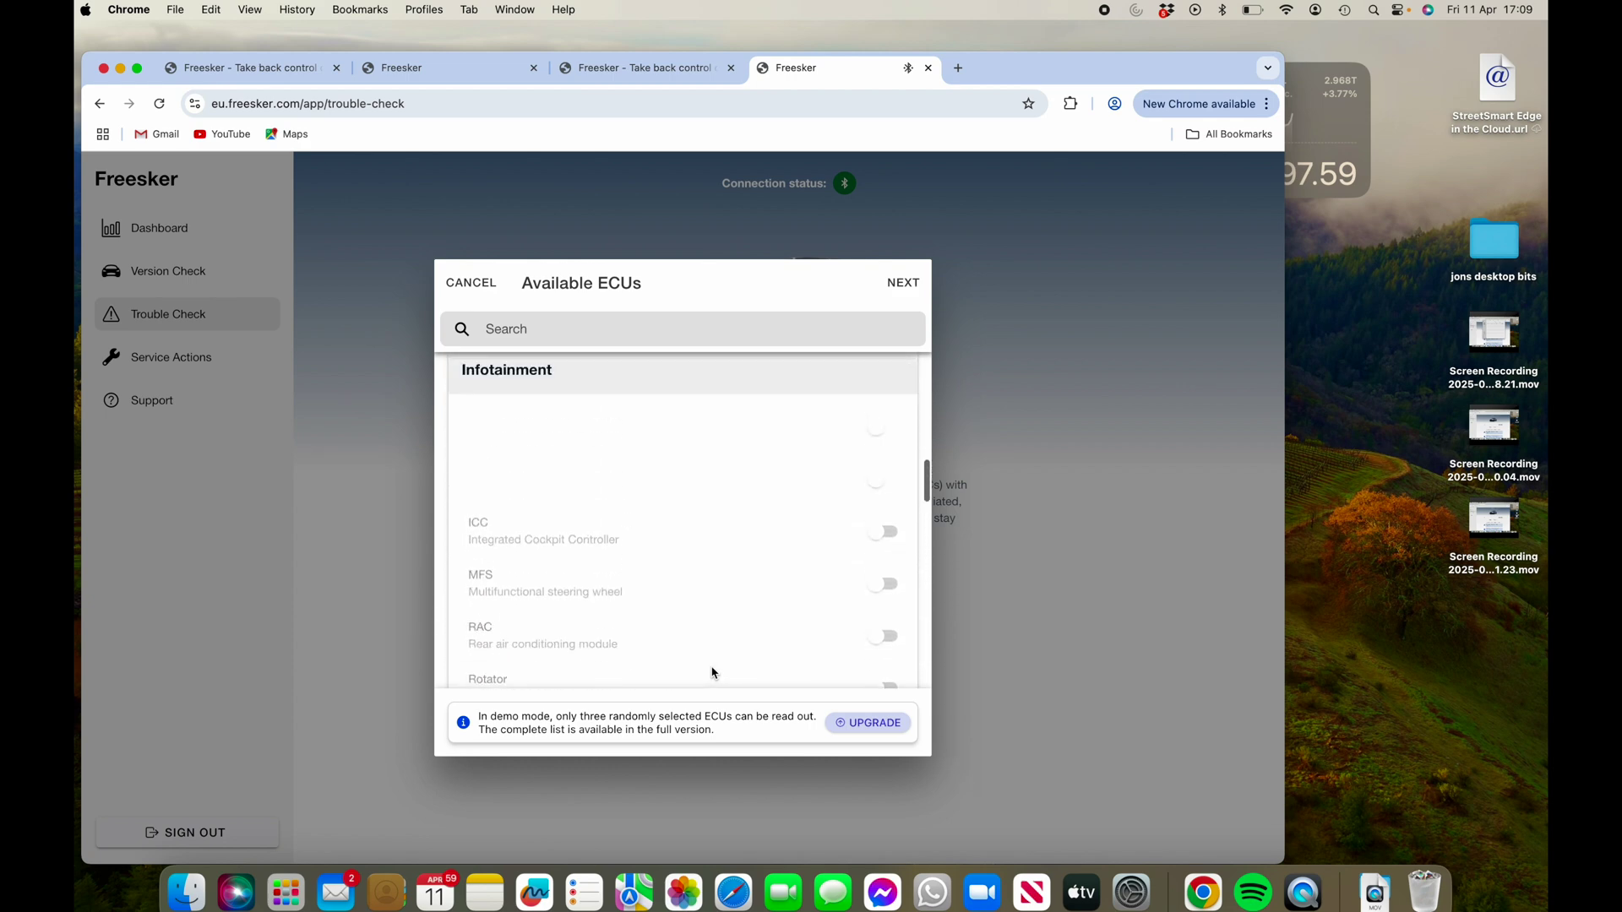
{"action": "scroll", "coordinate": [712, 674], "scroll_direction": "up", "scroll_amount": 6}
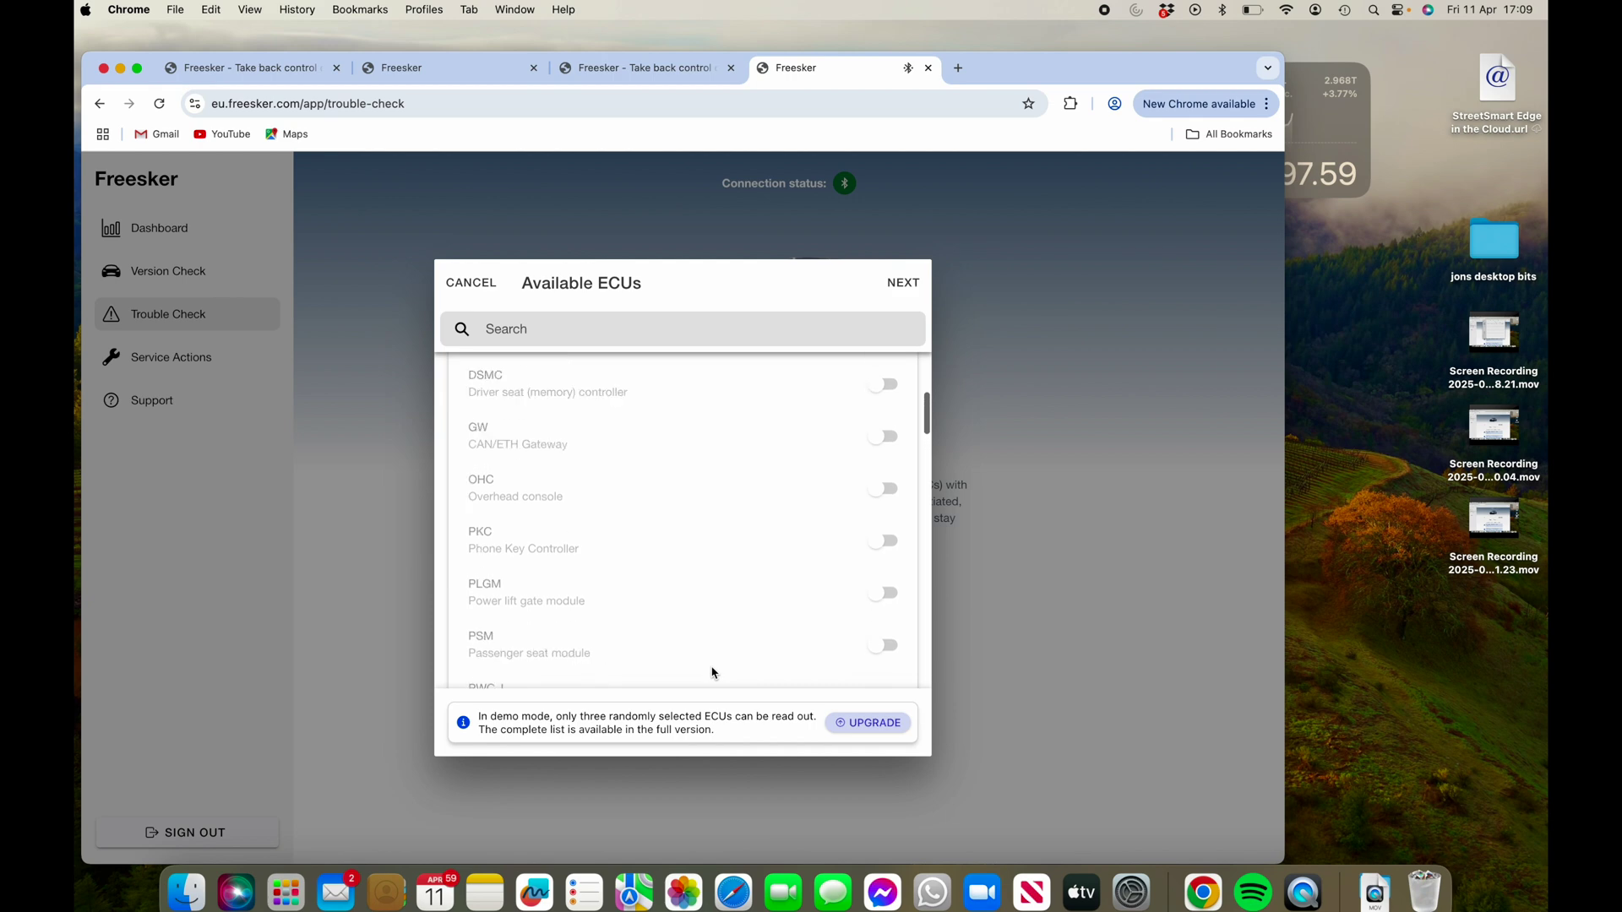
{"action": "scroll", "coordinate": [712, 673], "scroll_direction": "up", "scroll_amount": 2}
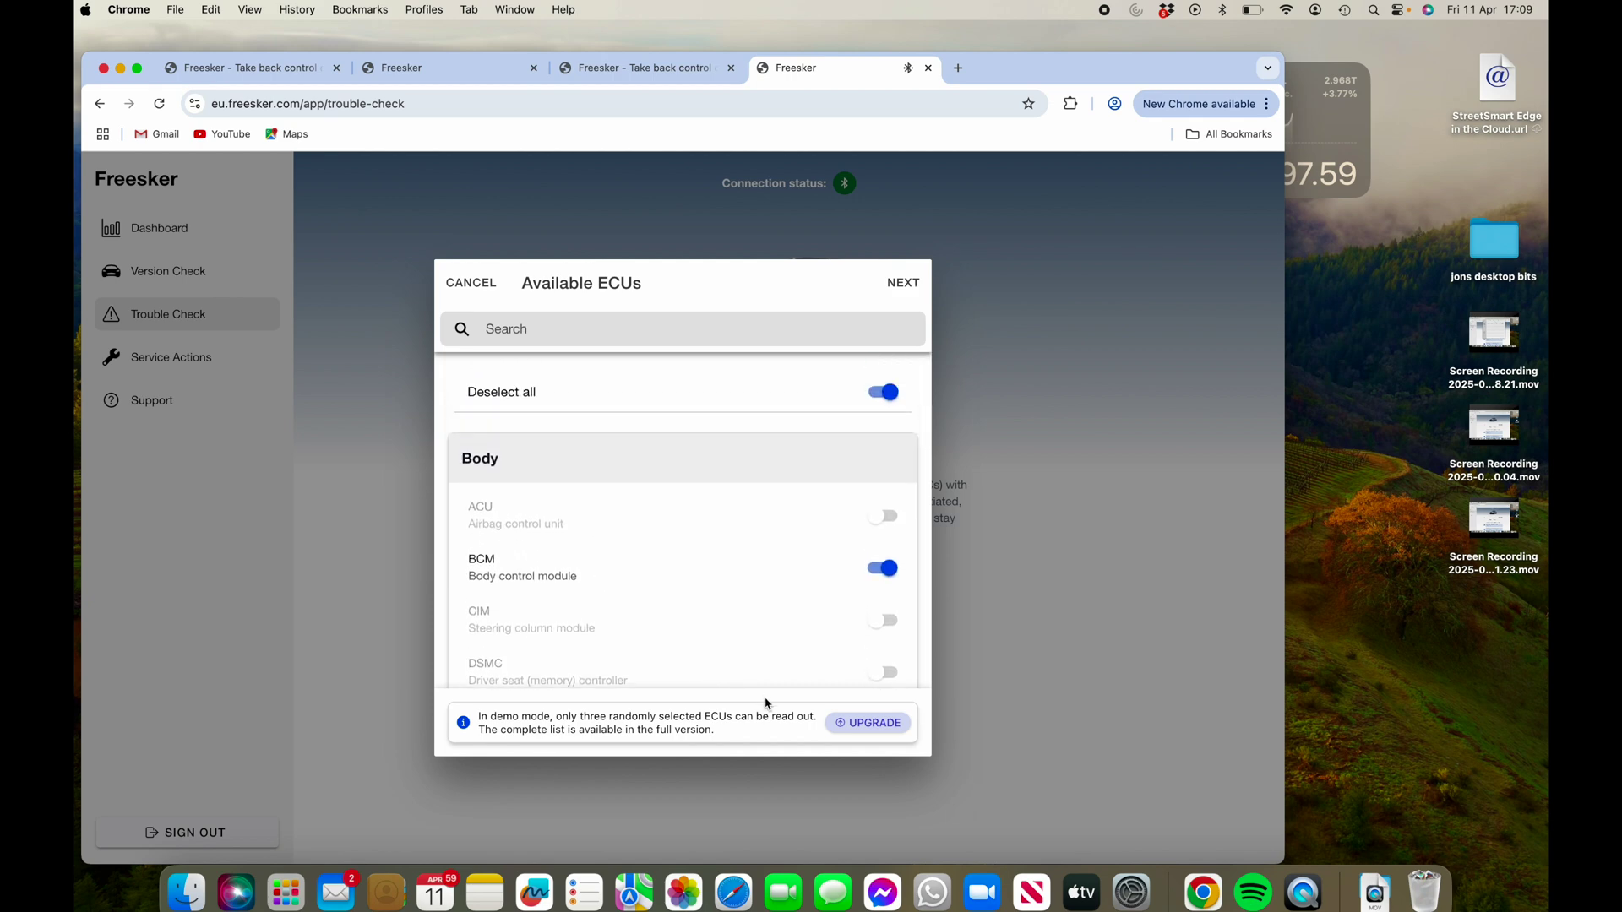
{"action": "left_click", "coordinate": [901, 286]}
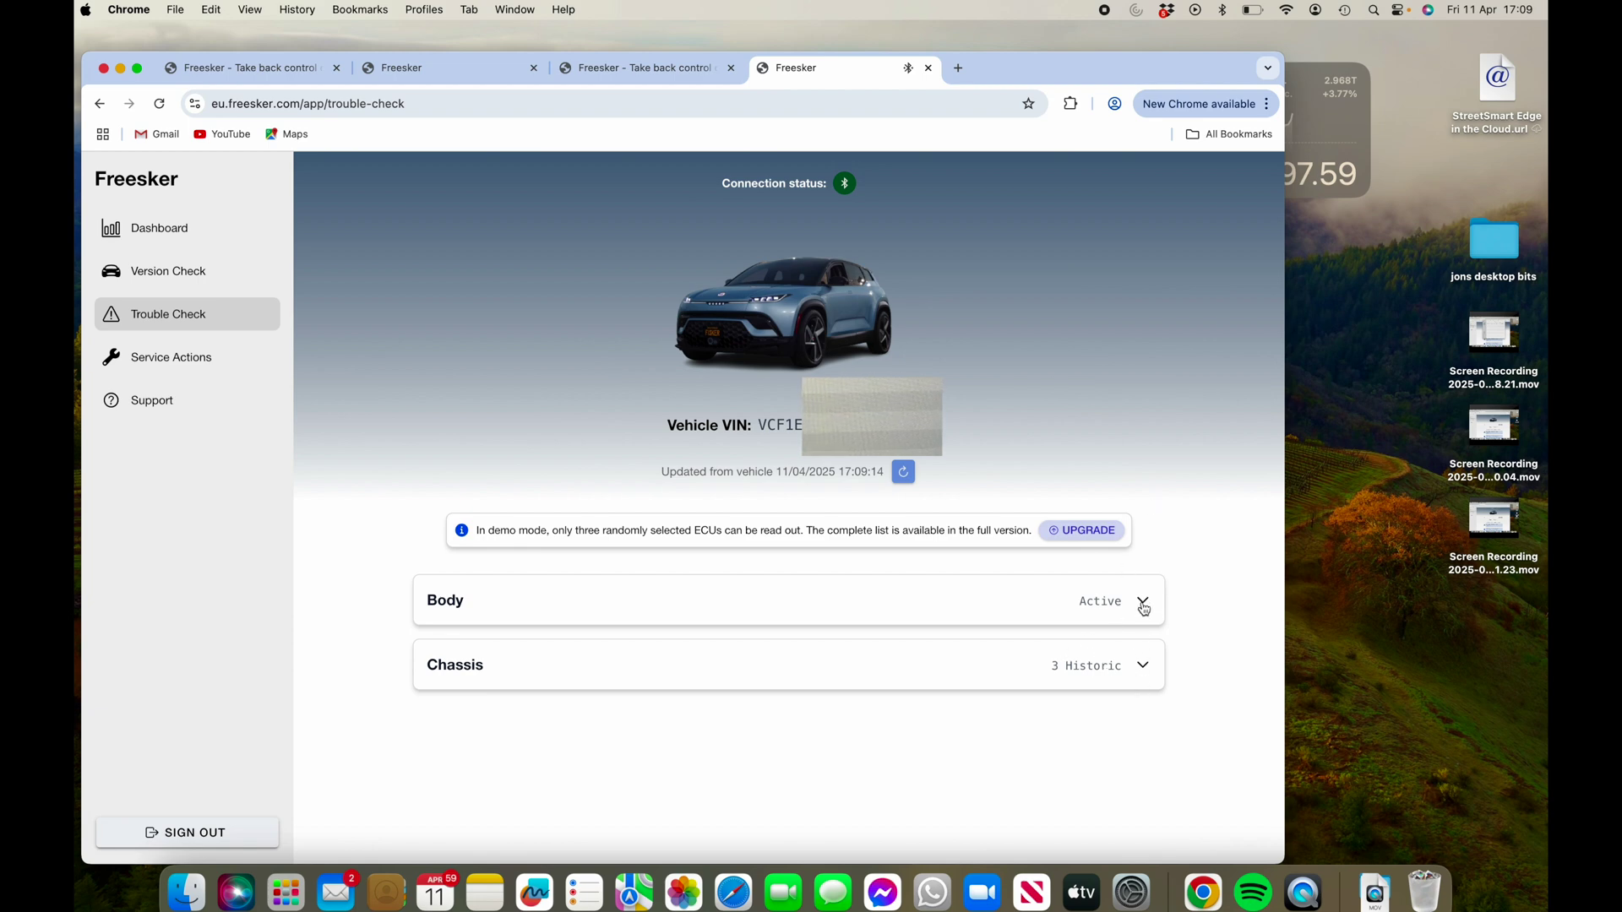
- Expand Body > BCM to show the Lost LIN_4 communication SIRENE fault, code U14AB00
{"action": "left_click", "coordinate": [1143, 605]}
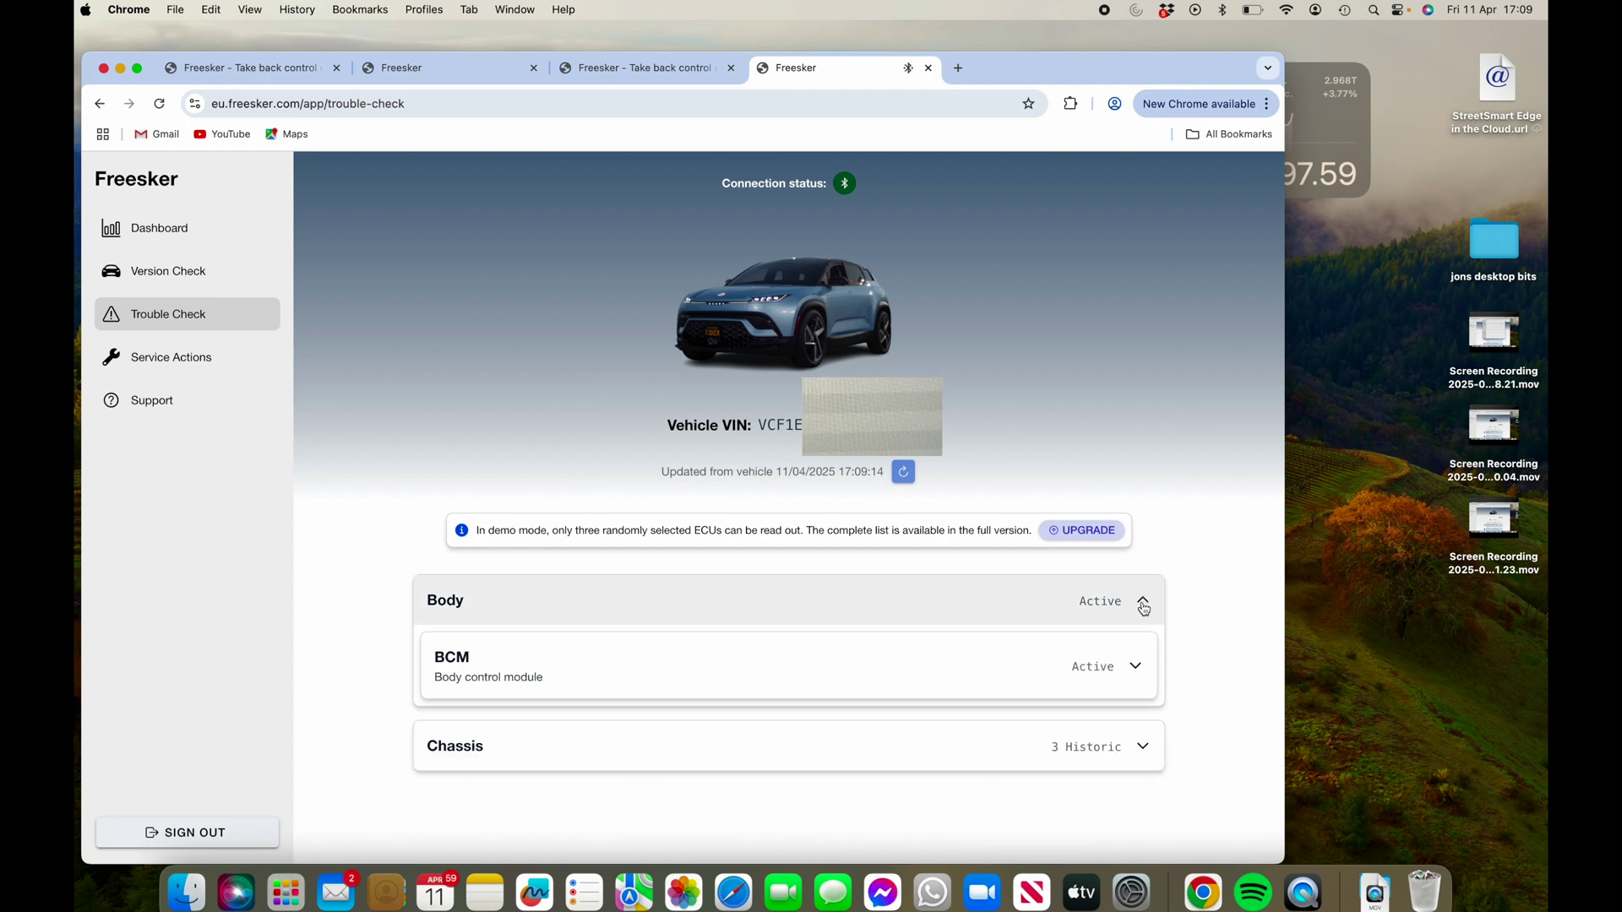
{"action": "left_click", "coordinate": [1136, 670]}
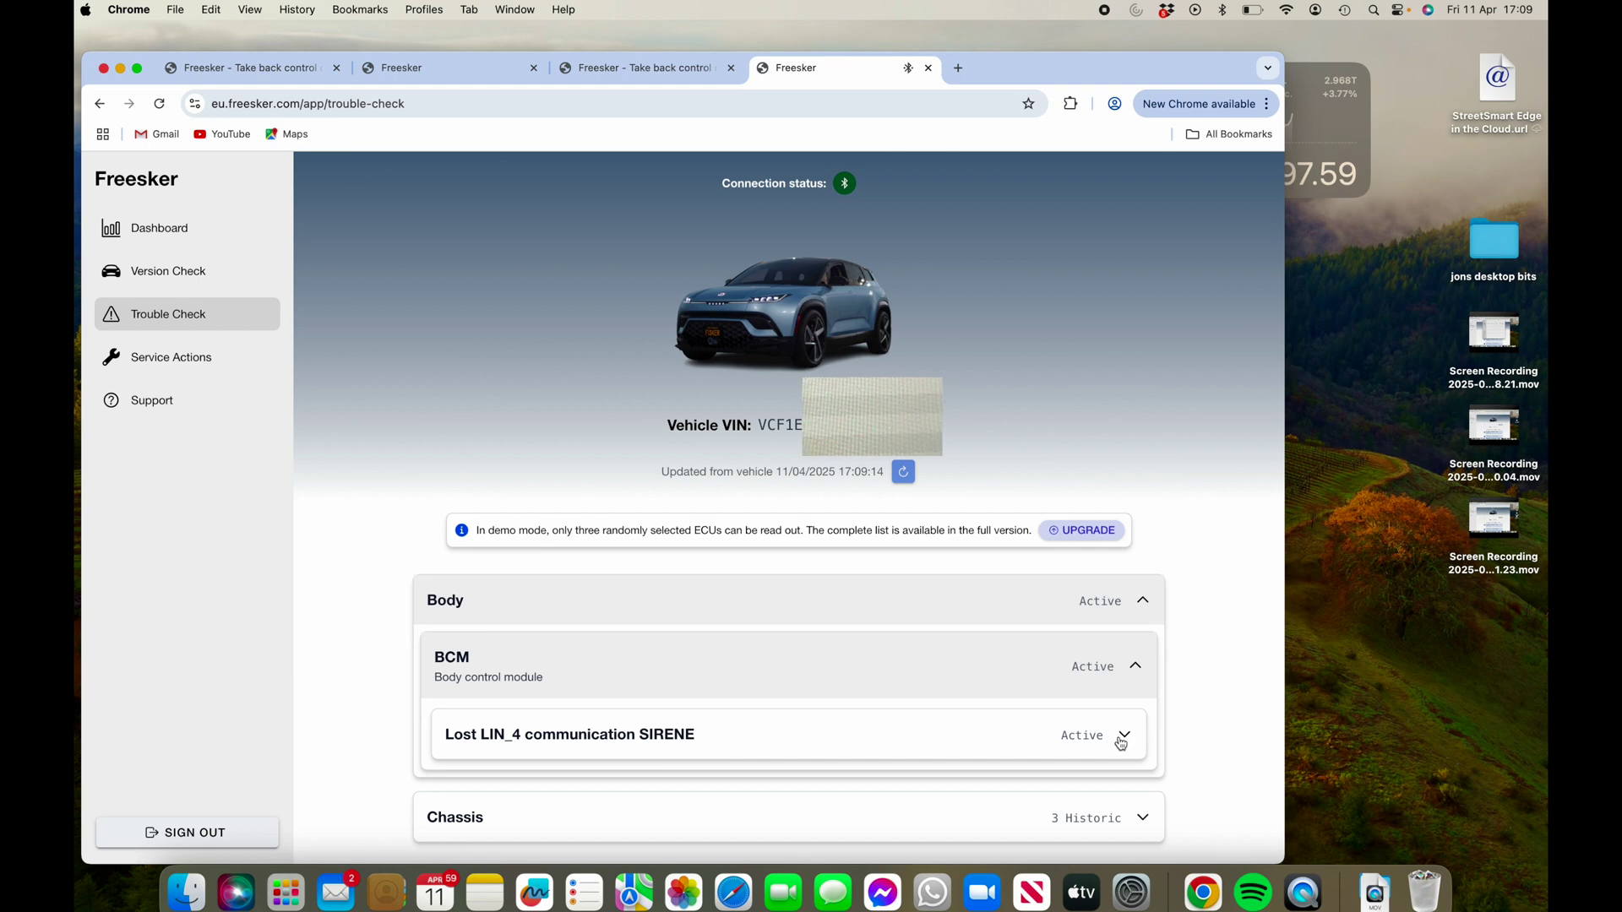
{"action": "left_click", "coordinate": [1124, 737]}
{"action": "left_click", "coordinate": [1123, 737]}
{"action": "left_click", "coordinate": [1123, 737]}
{"action": "scroll", "coordinate": [1121, 743], "scroll_direction": "down", "scroll_amount": 2}
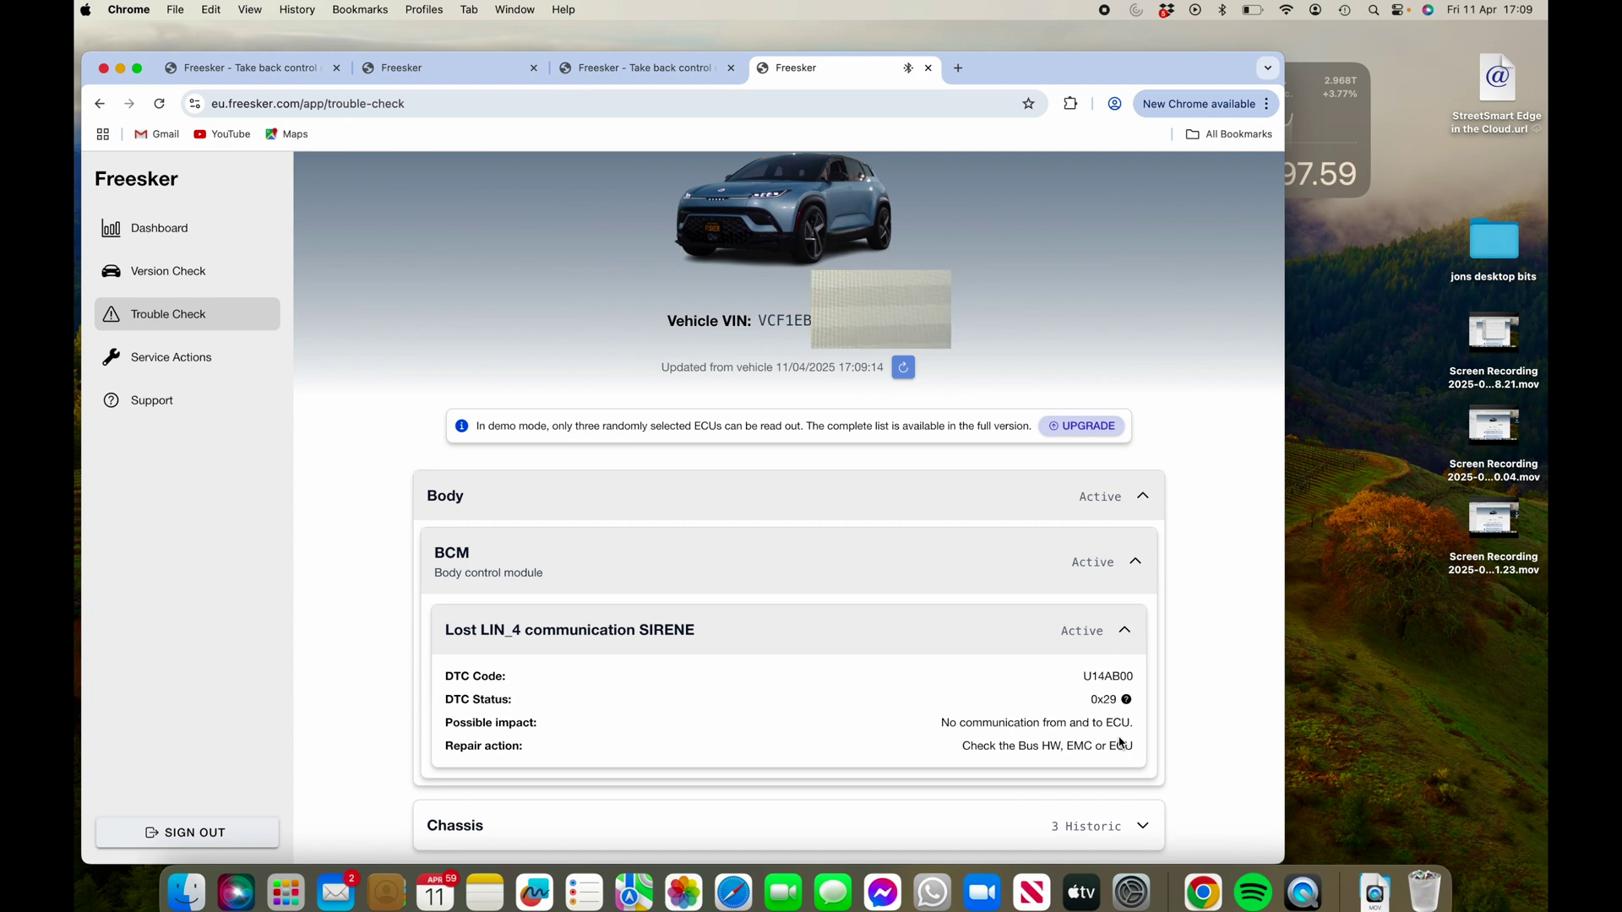
- Expand Chassis > ESP to review its three historic errors, then collapse Chassis
{"action": "left_click", "coordinate": [1142, 836]}
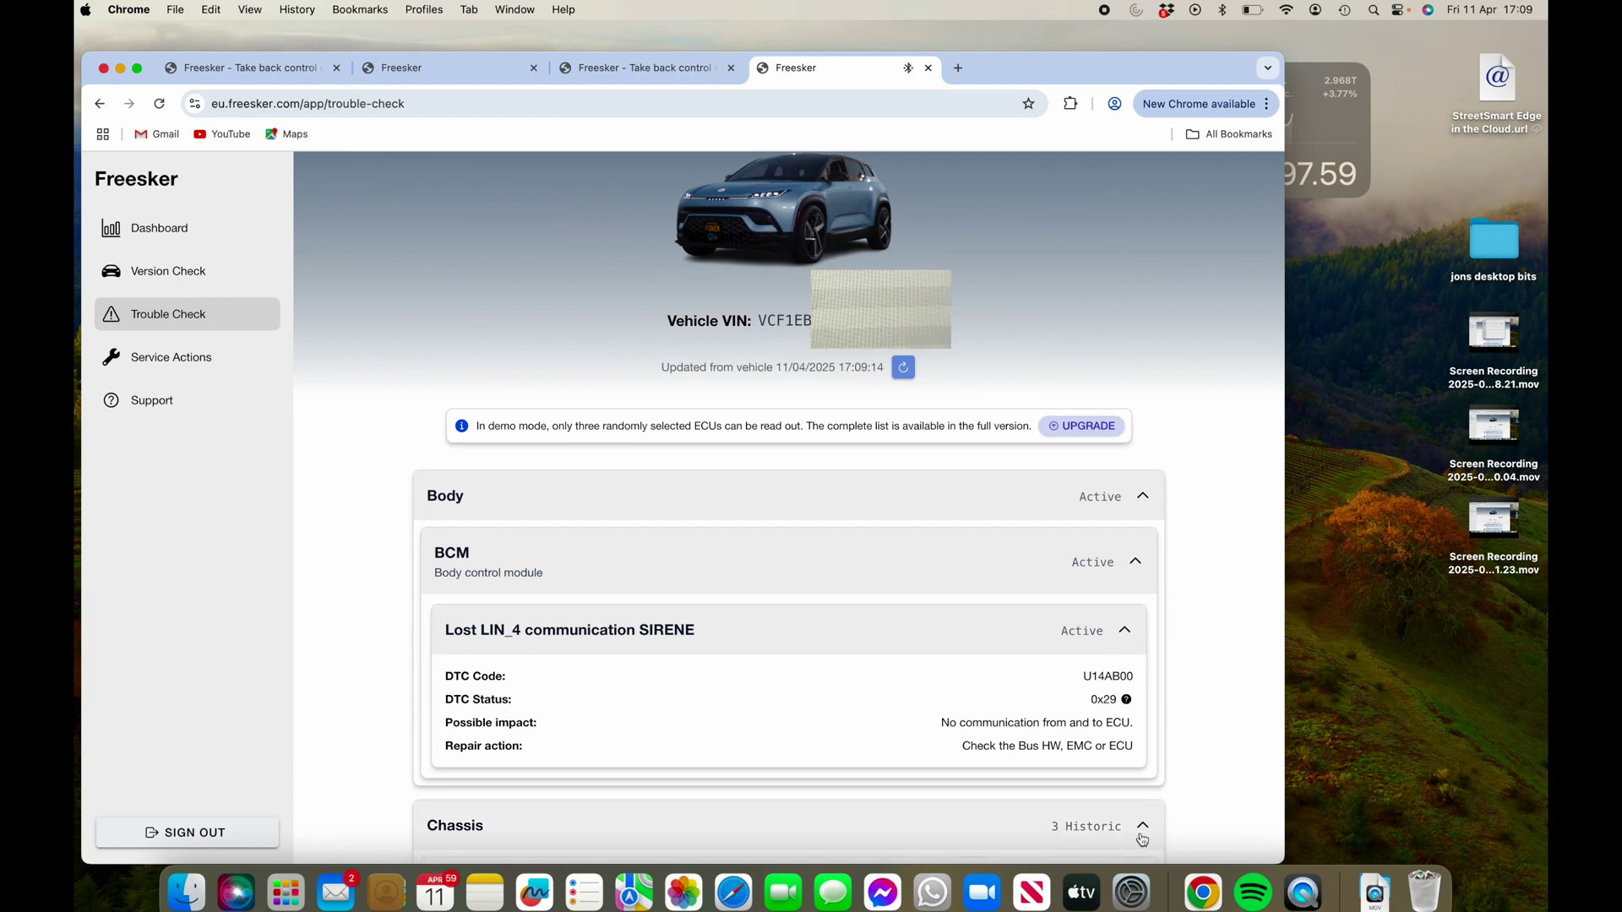
{"action": "scroll", "coordinate": [1142, 839], "scroll_direction": "down", "scroll_amount": 1}
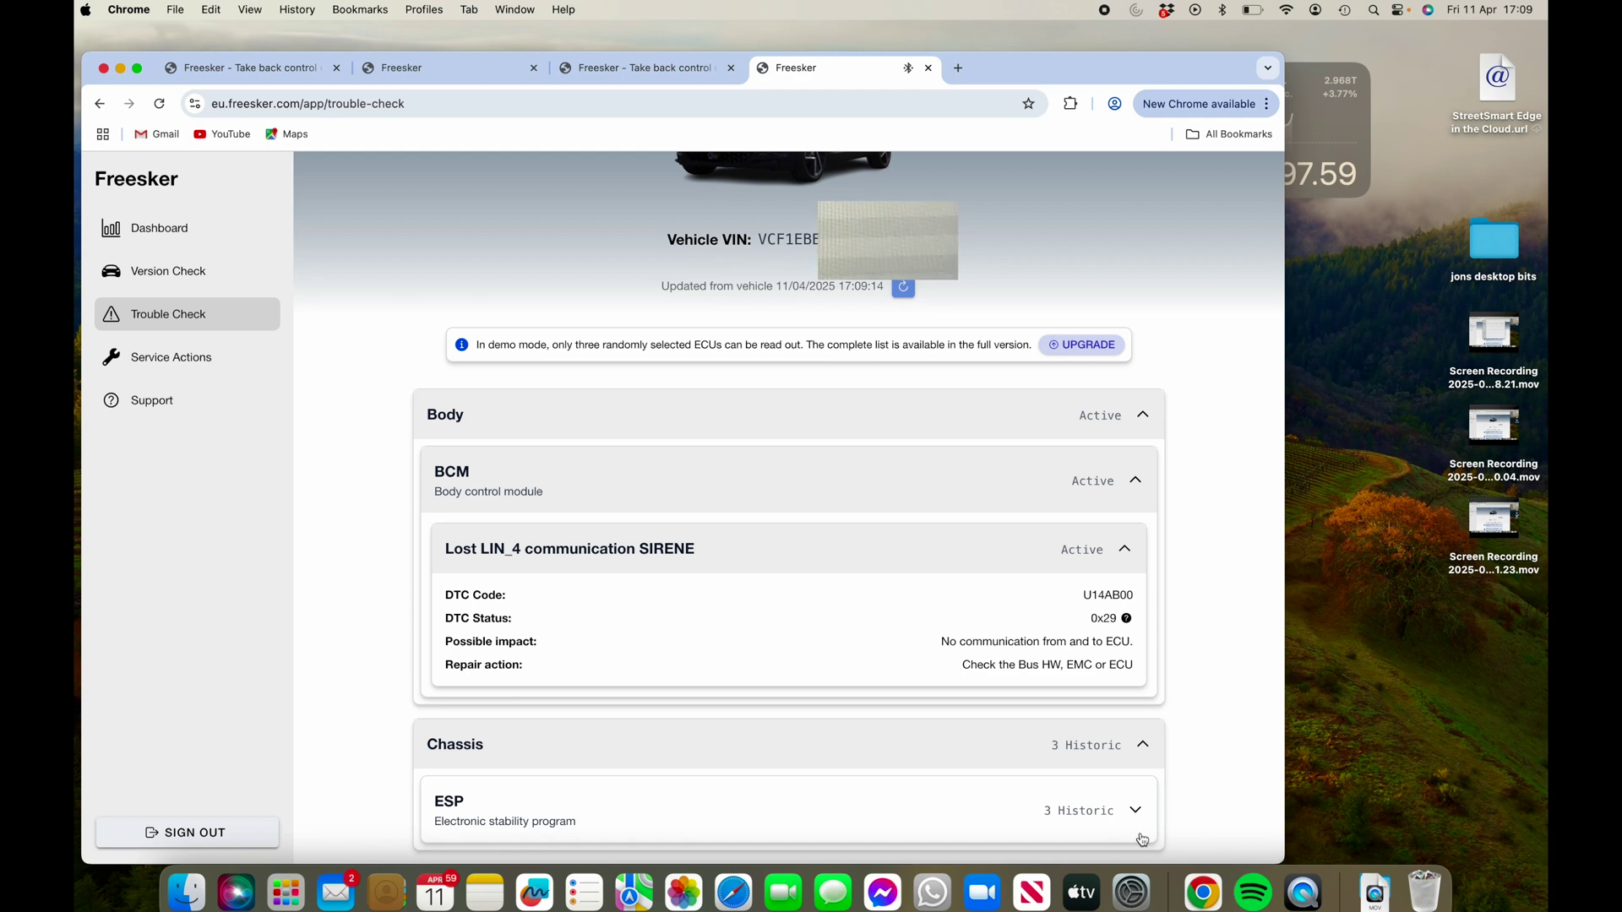
{"action": "left_click", "coordinate": [1136, 812]}
{"action": "scroll", "coordinate": [1137, 814], "scroll_direction": "down", "scroll_amount": 2}
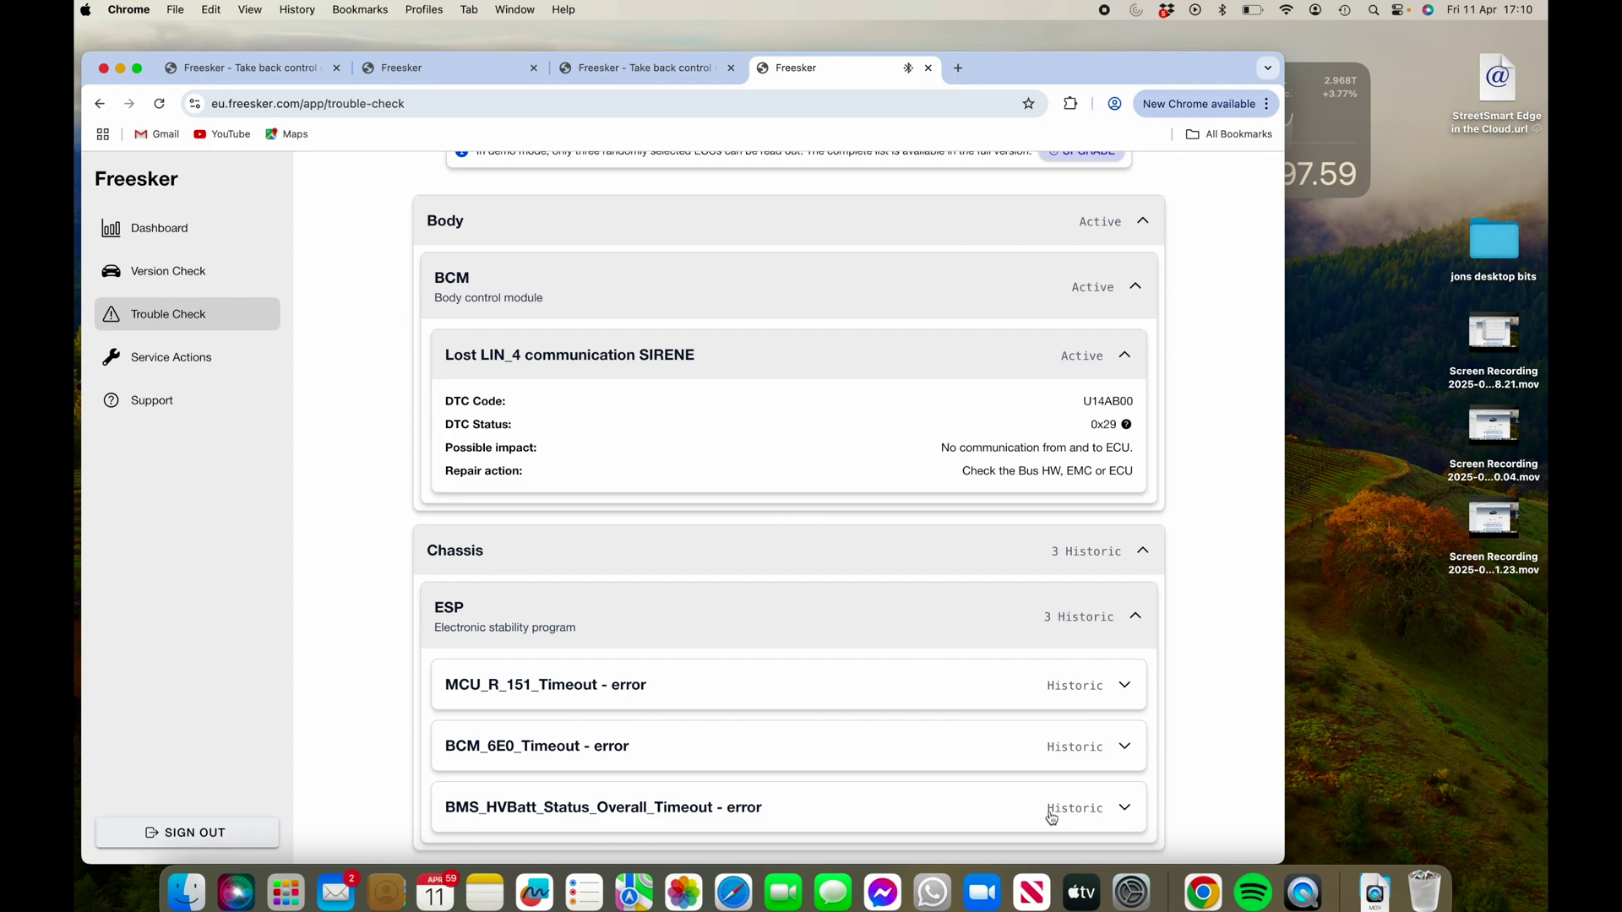
{"action": "scroll", "coordinate": [1051, 816], "scroll_direction": "up", "scroll_amount": 2}
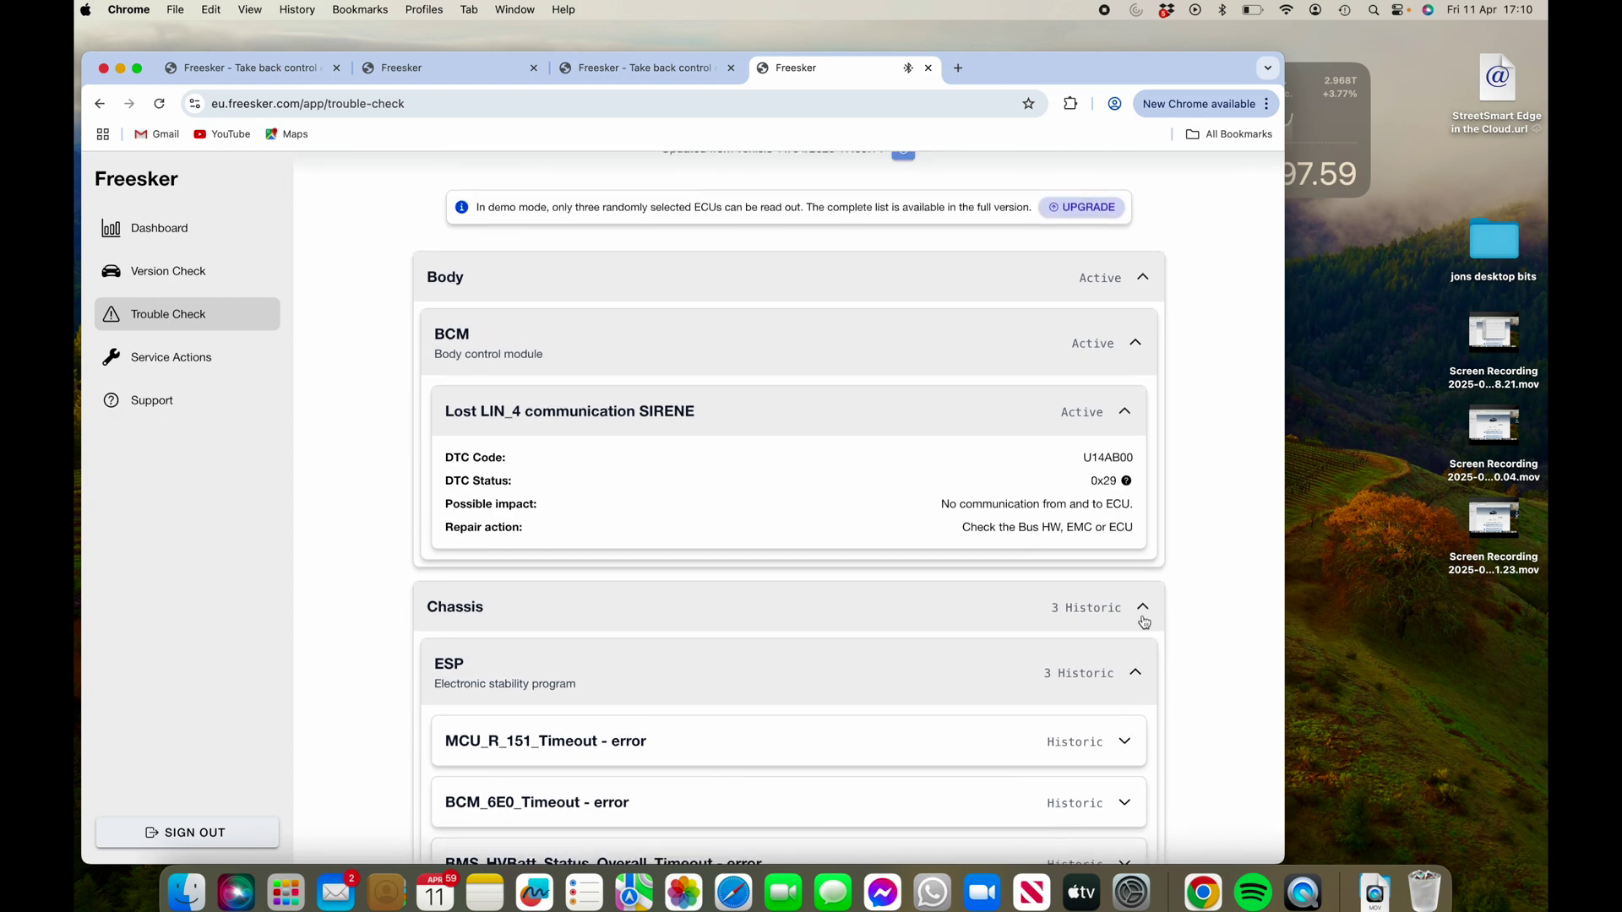
{"action": "left_click", "coordinate": [1142, 623]}
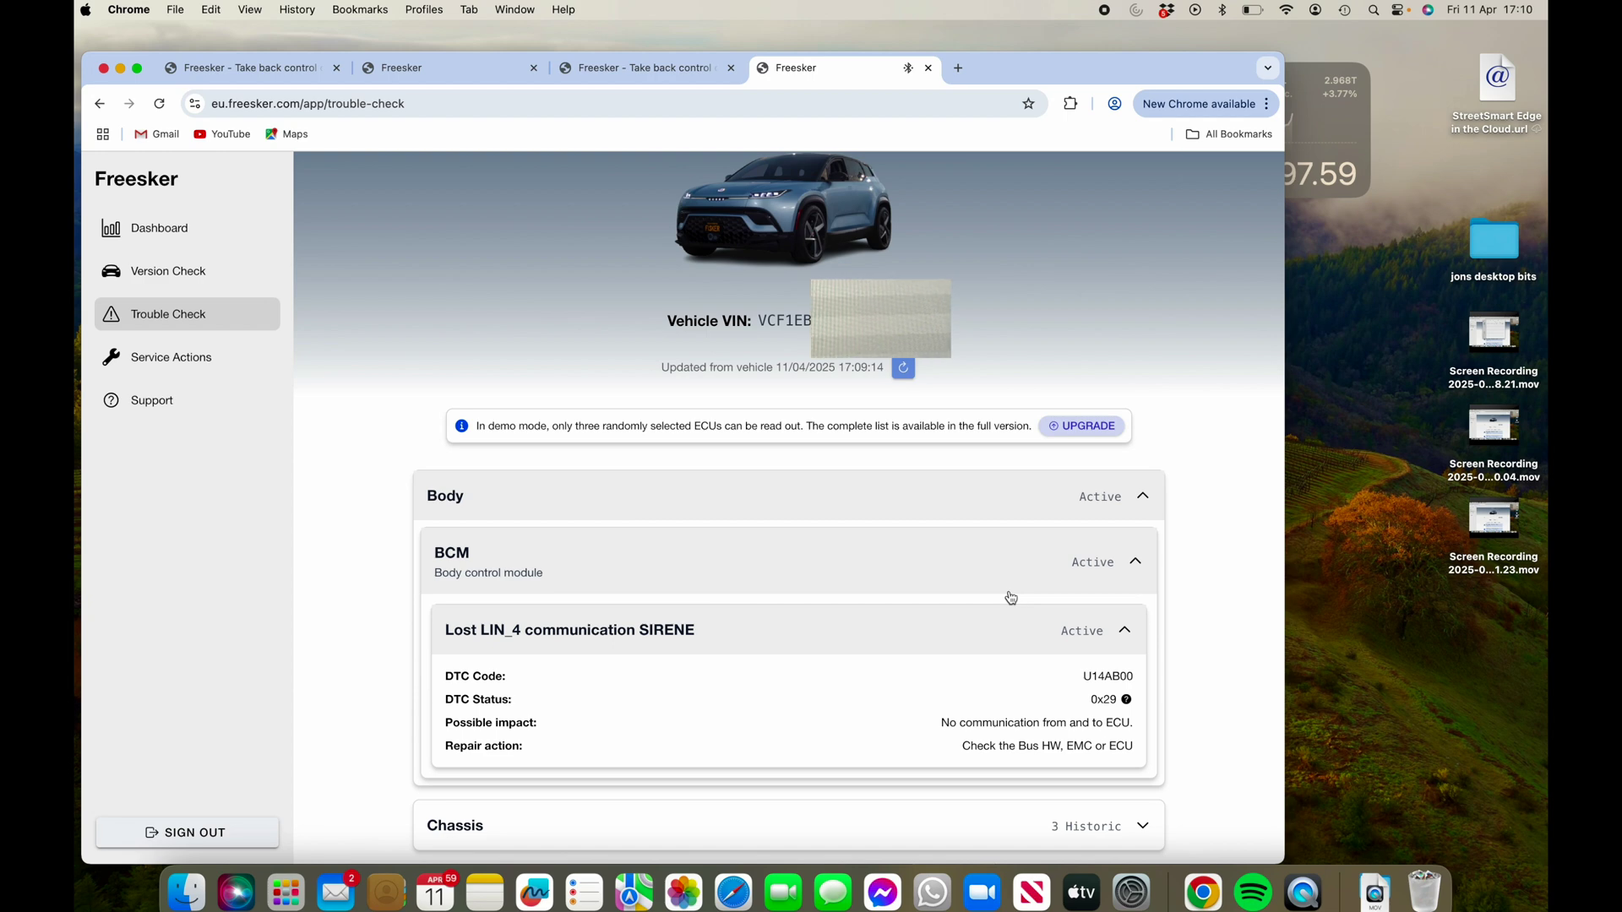
- Go to Version Check, open the ECU selection, toggle Select all, then cancel without starting
{"action": "left_click", "coordinate": [156, 274]}
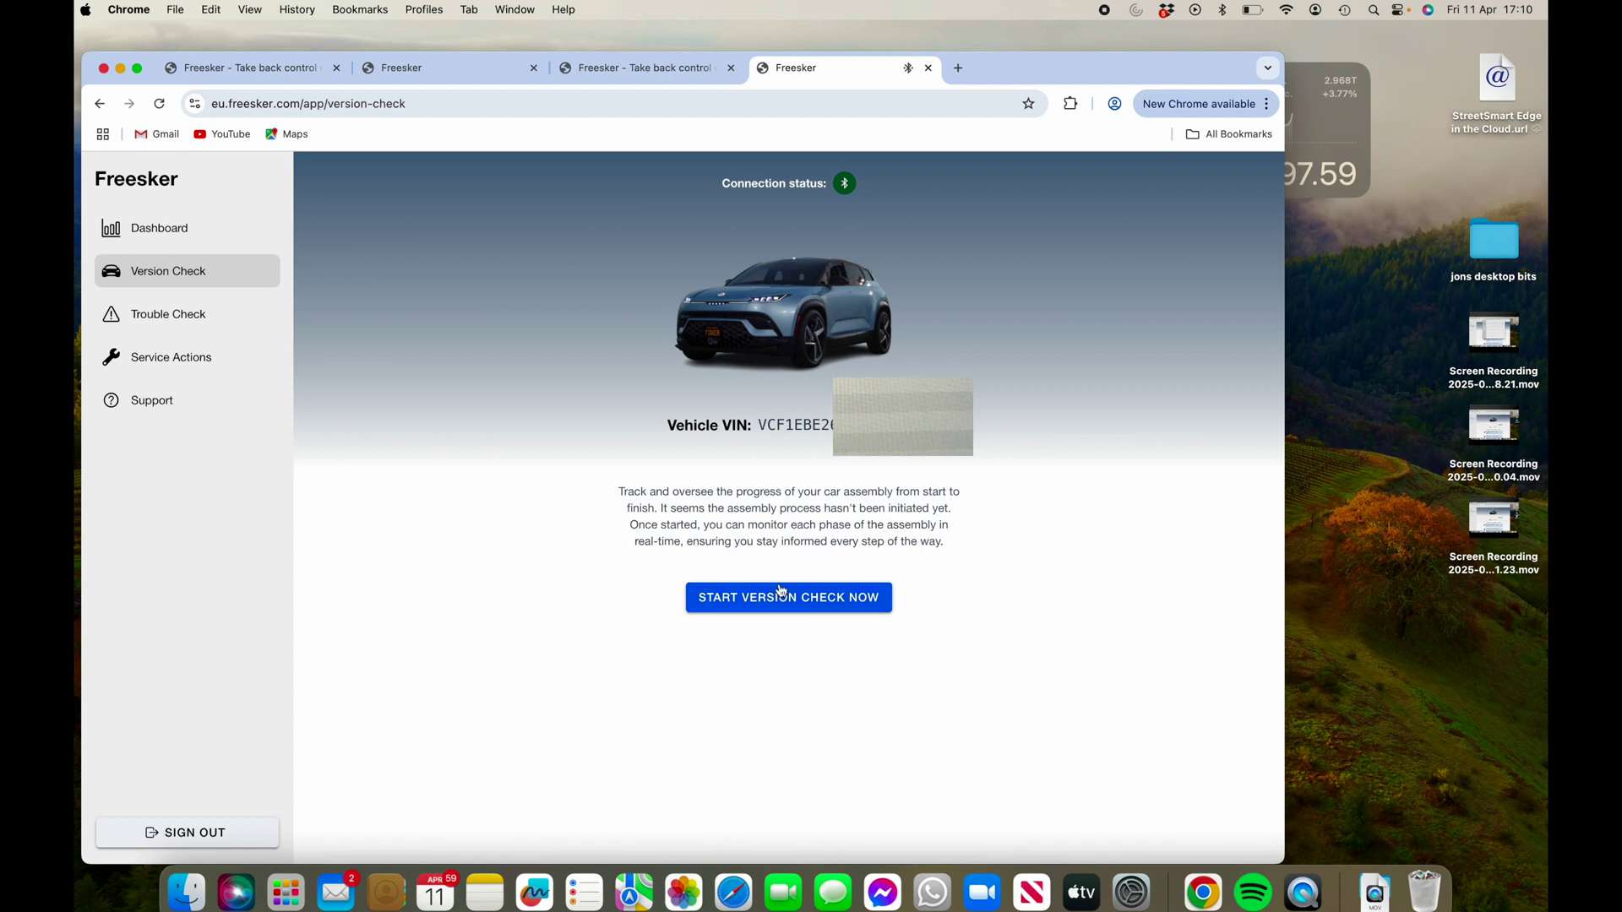
{"action": "left_click", "coordinate": [782, 601]}
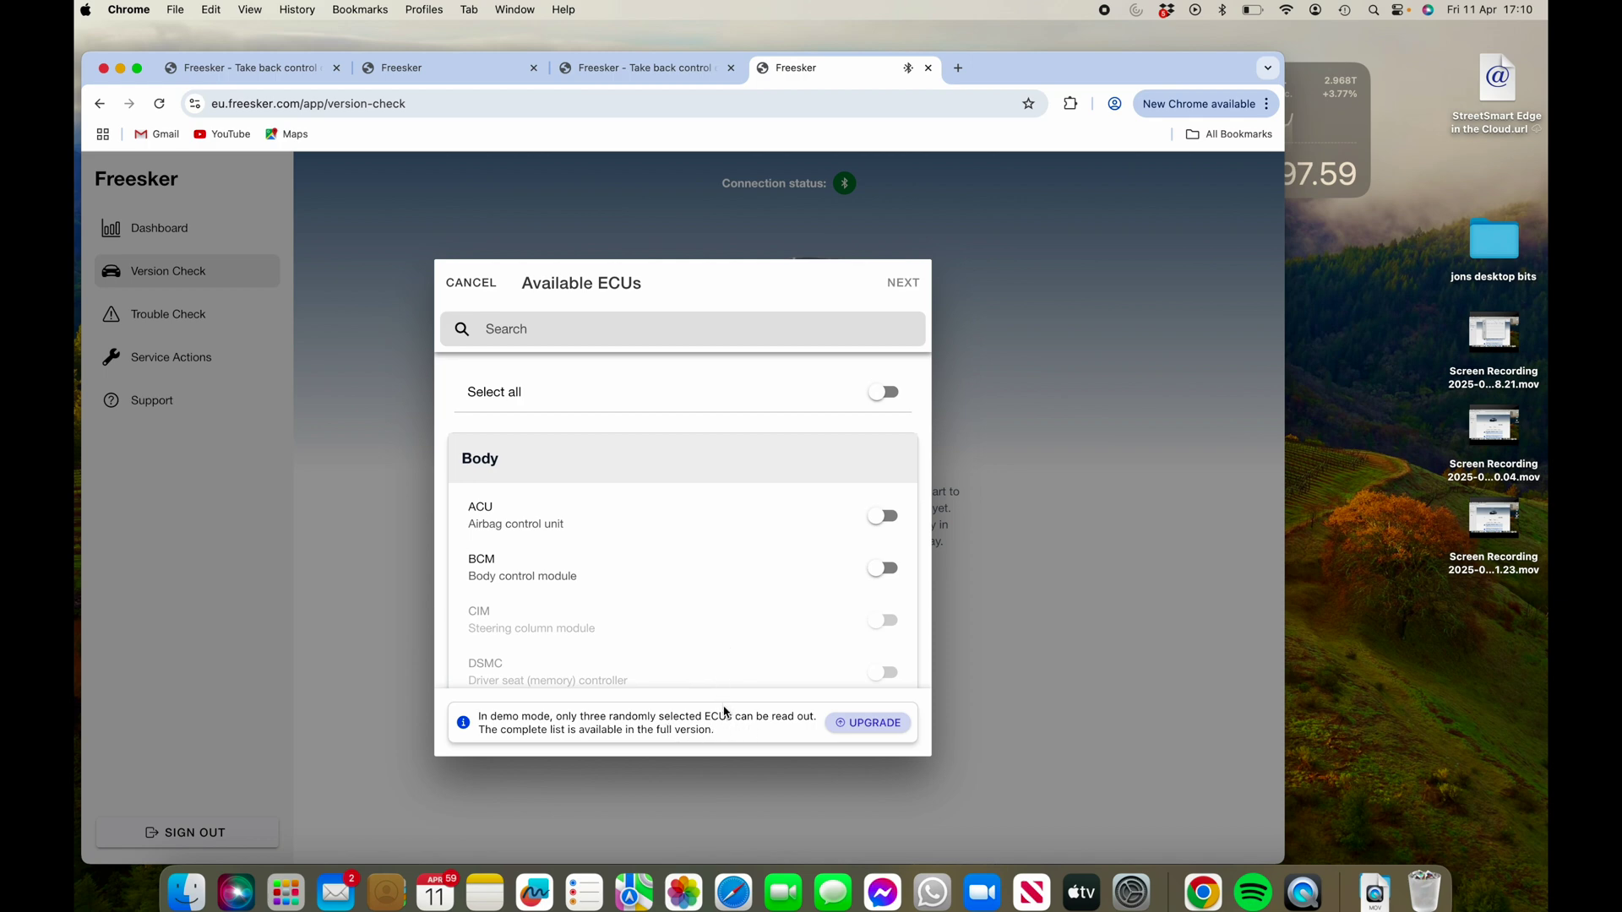
{"action": "scroll", "coordinate": [723, 664], "scroll_direction": "down", "scroll_amount": 10}
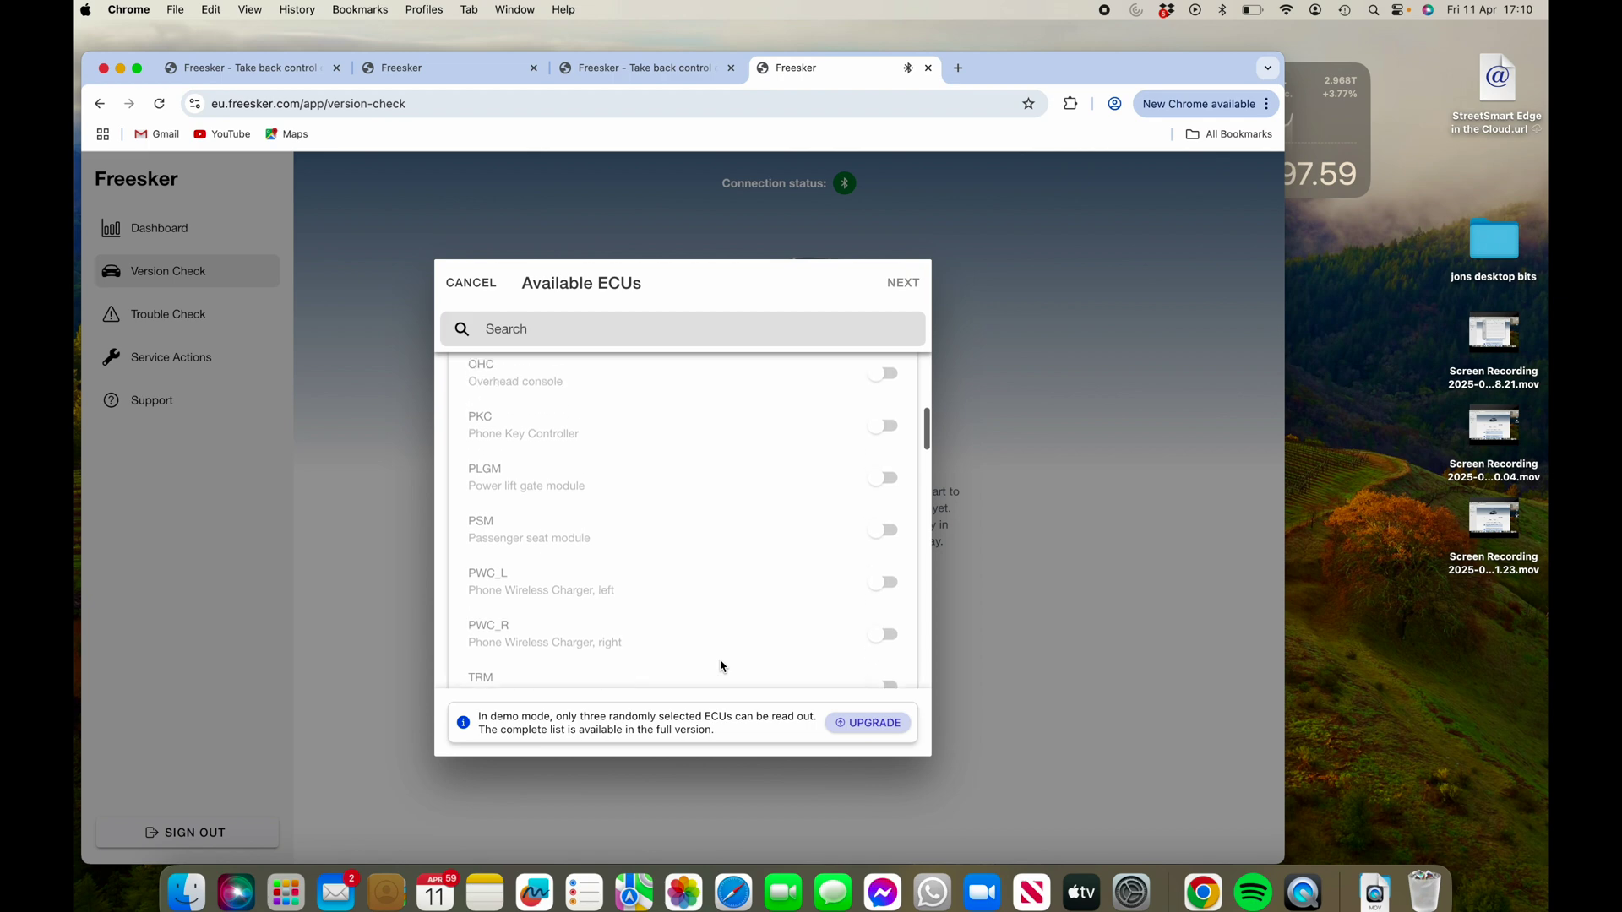
{"action": "scroll", "coordinate": [723, 666], "scroll_direction": "down", "scroll_amount": 1}
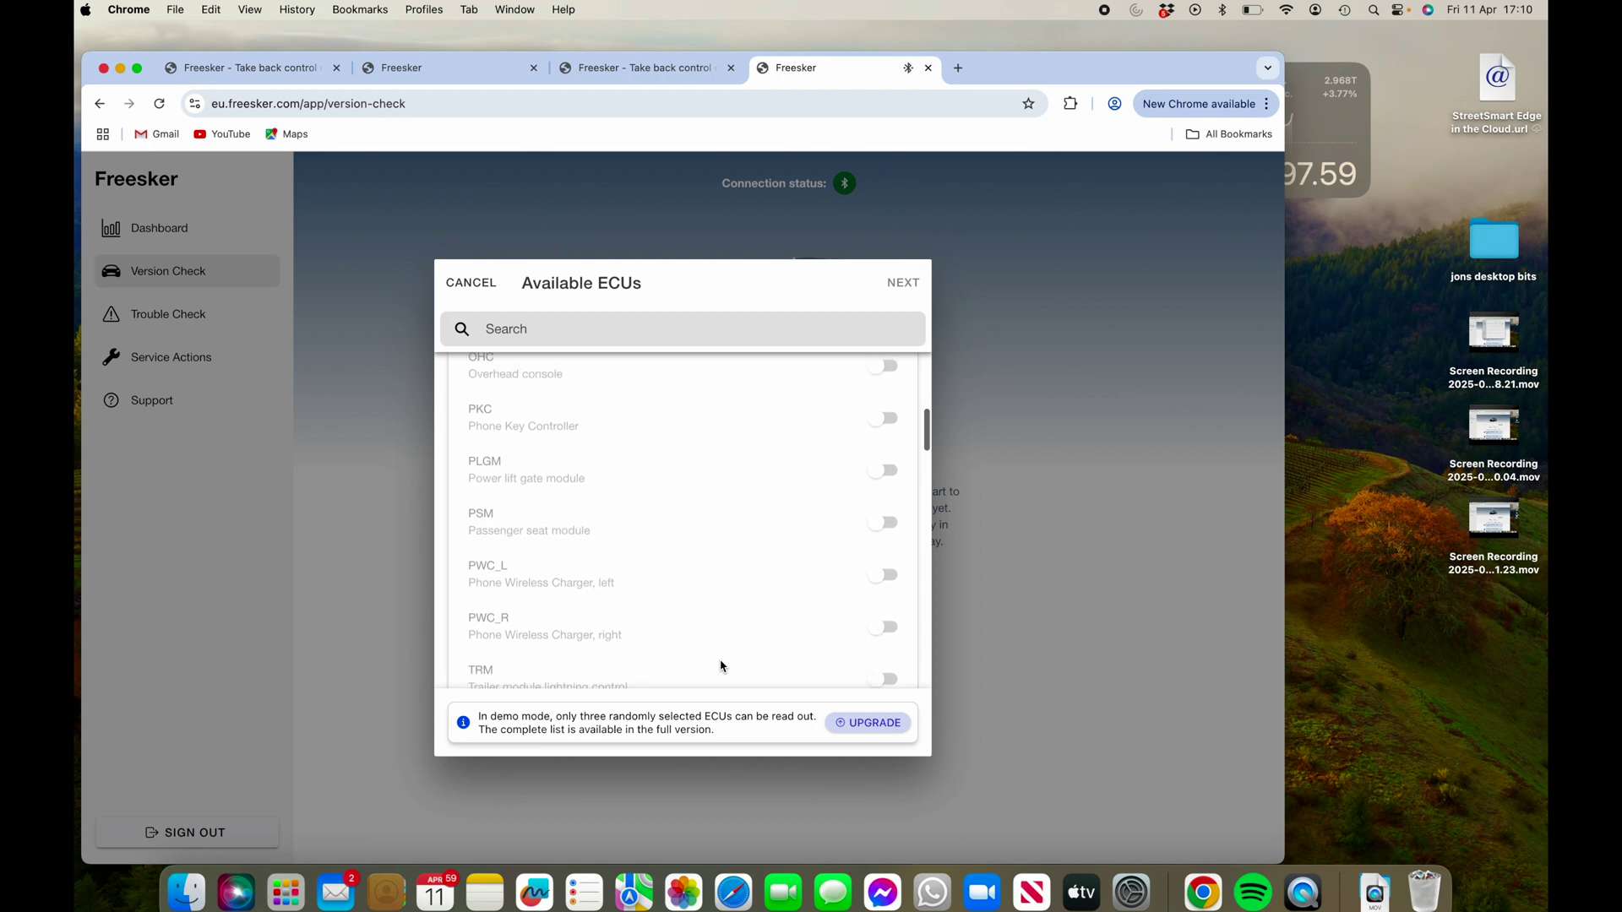
{"action": "scroll", "coordinate": [723, 666], "scroll_direction": "up", "scroll_amount": 10}
{"action": "left_click", "coordinate": [880, 396]}
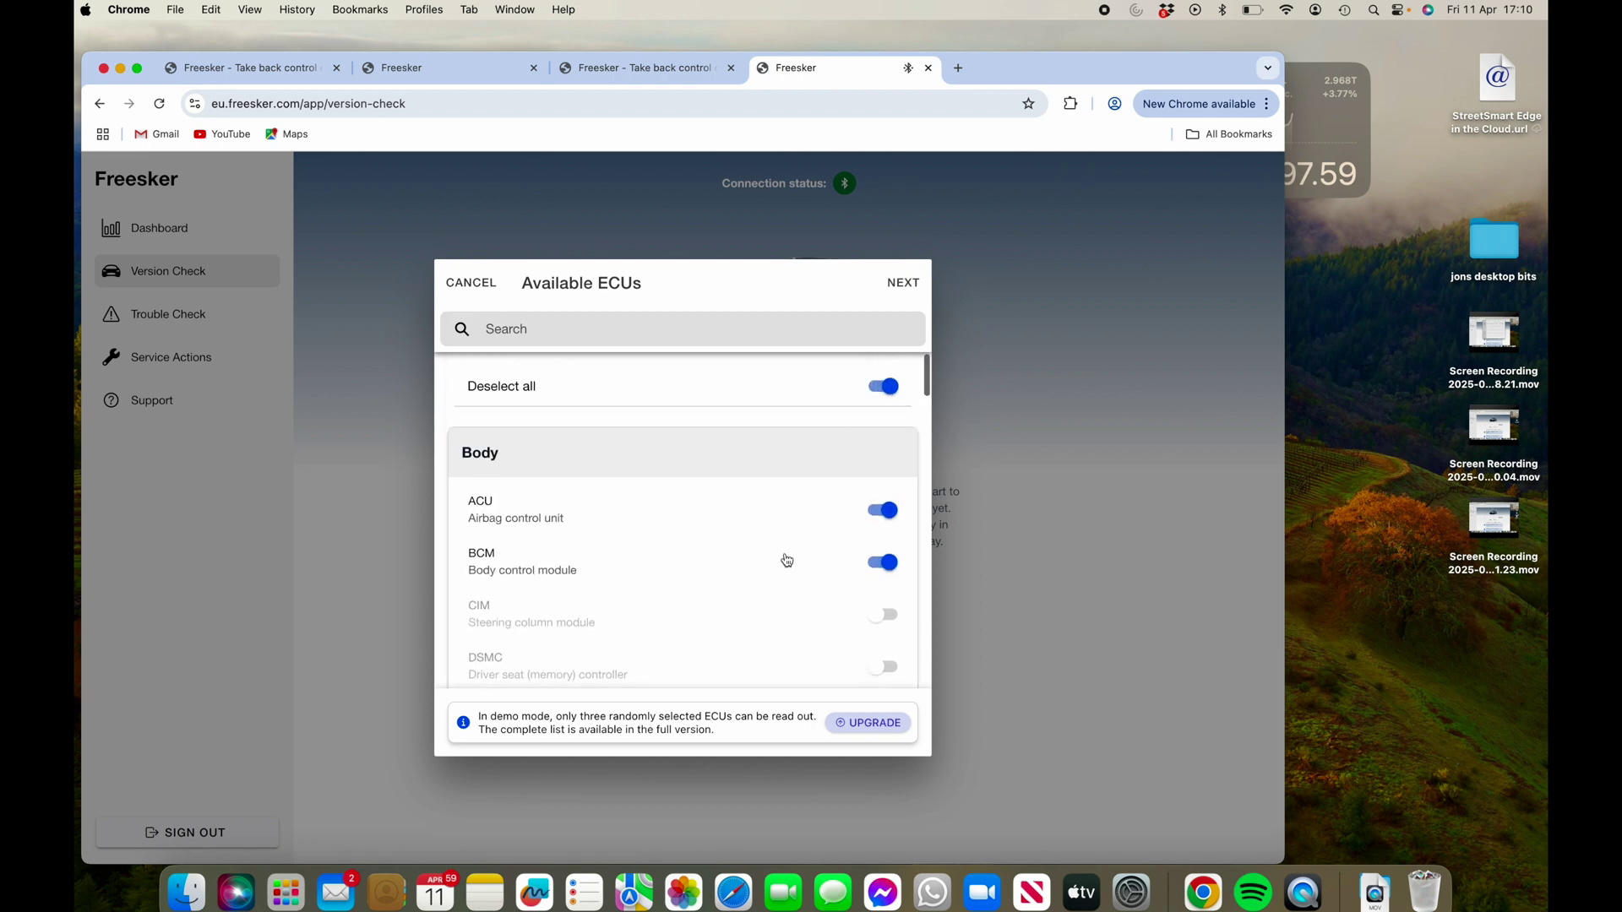
{"action": "scroll", "coordinate": [787, 561], "scroll_direction": "down", "scroll_amount": 2}
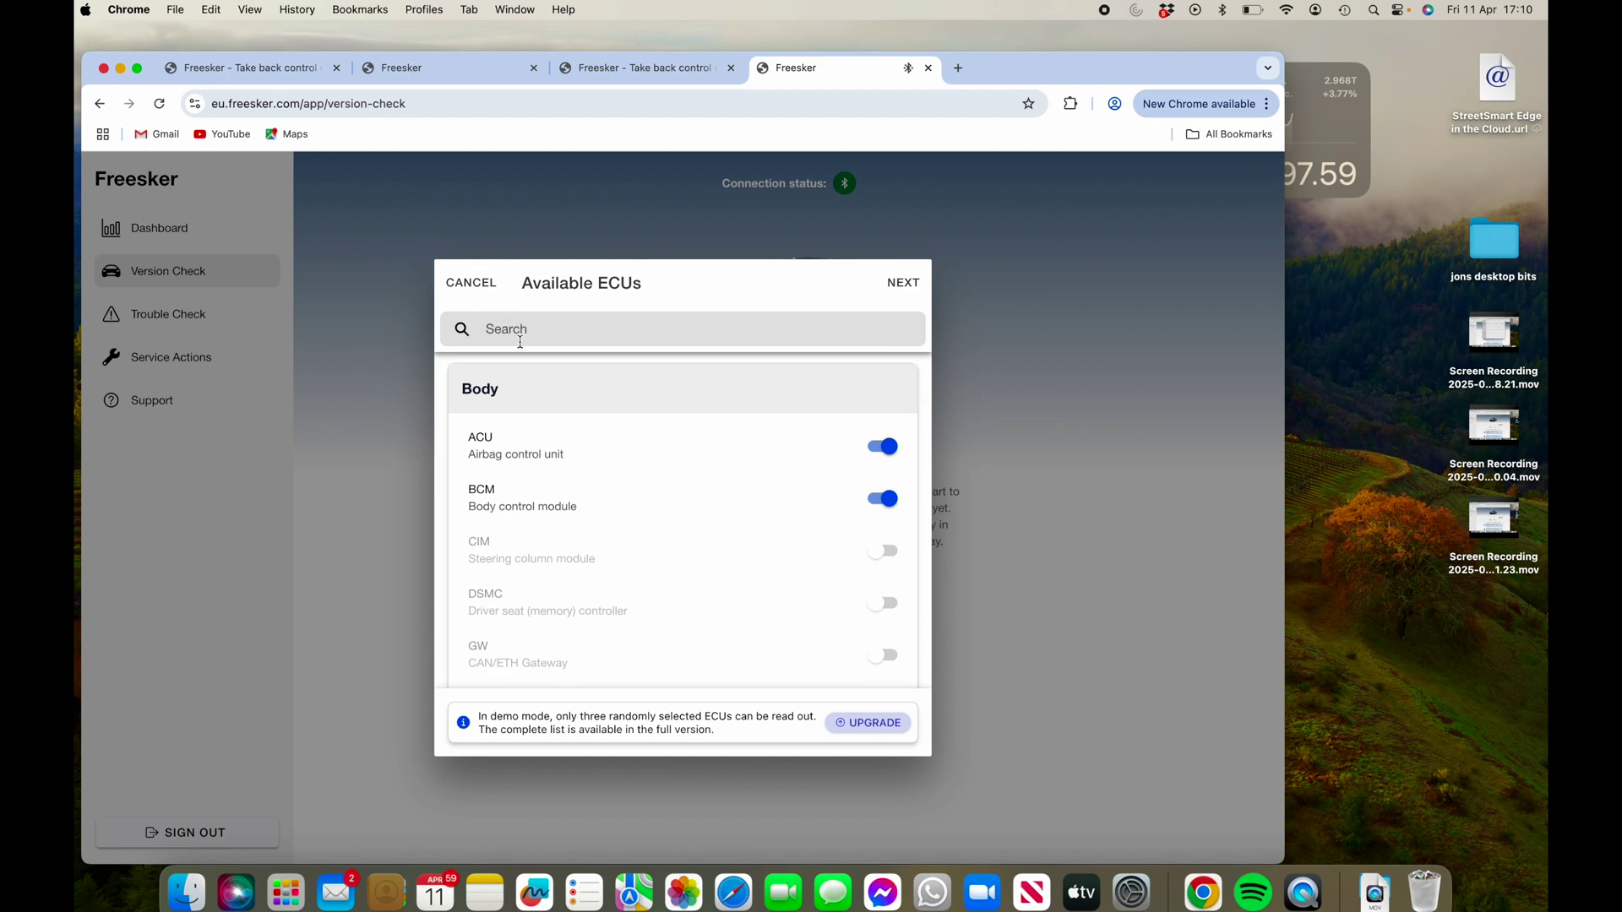
{"action": "left_click", "coordinate": [477, 286]}
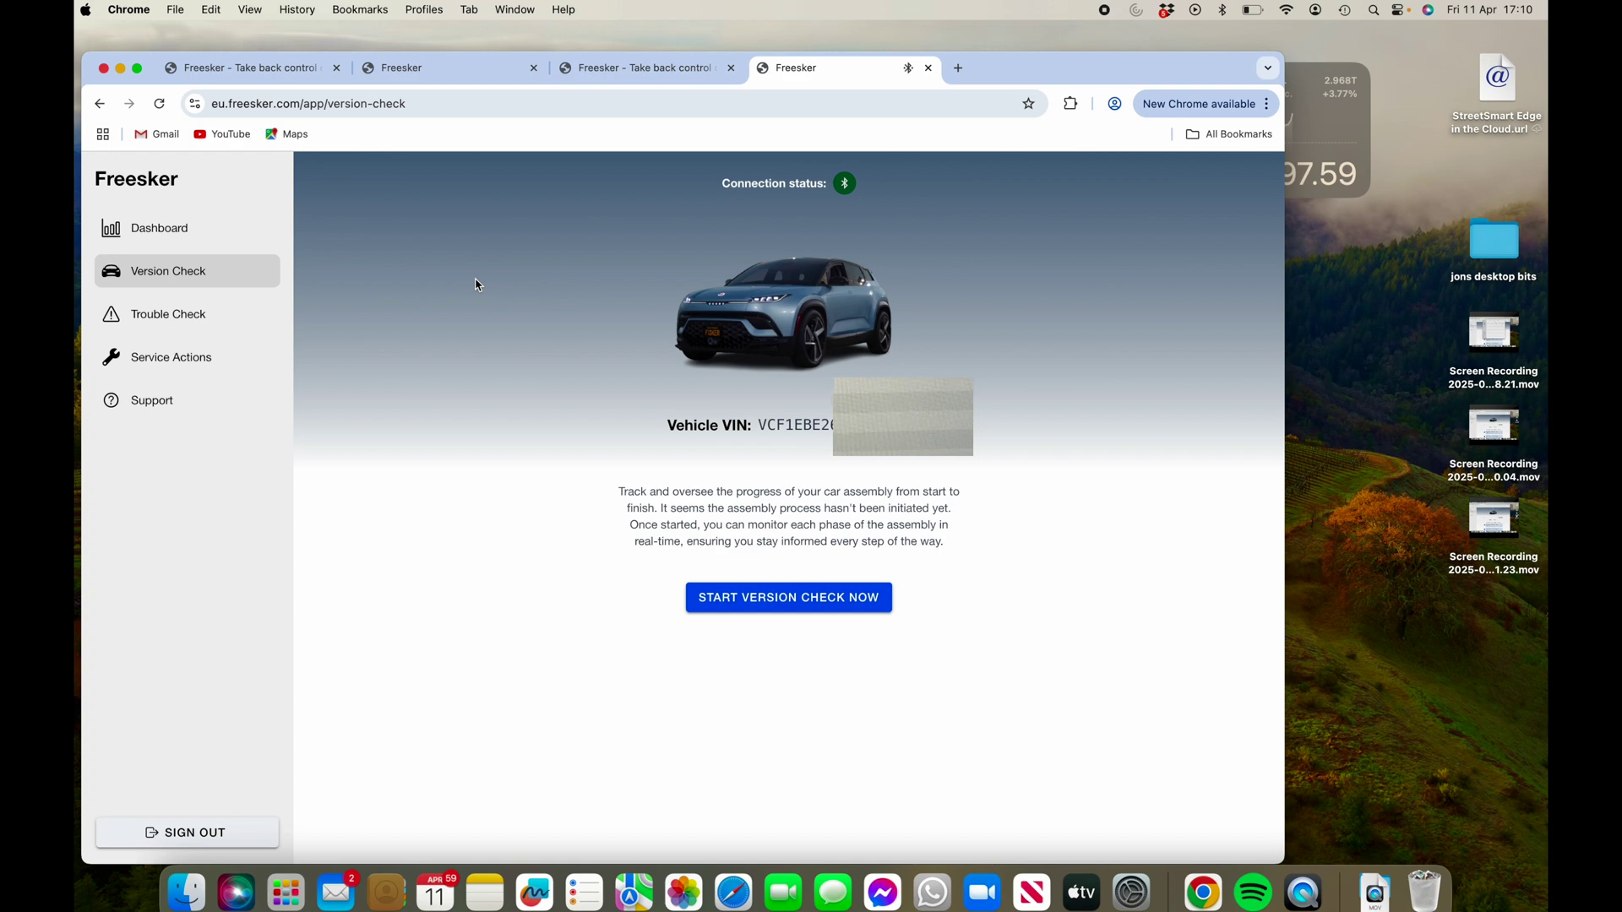
- Reopen the ECU selection, turn on Select all, and start the version readout
{"action": "left_click", "coordinate": [735, 600]}
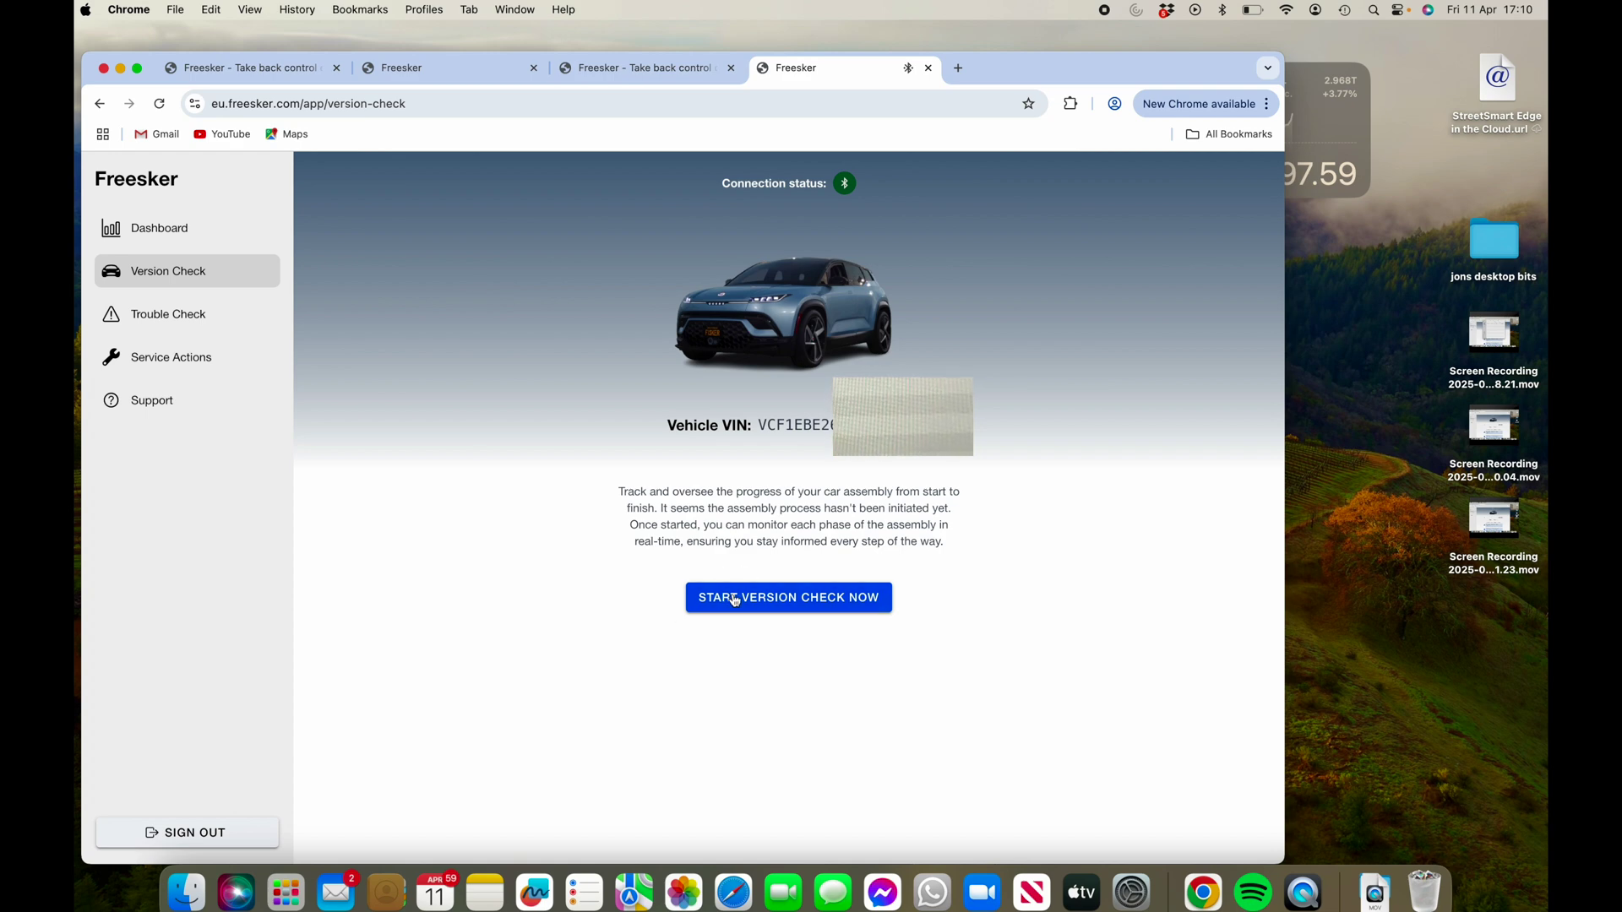
{"action": "scroll", "coordinate": [735, 601], "scroll_direction": "down", "scroll_amount": 1}
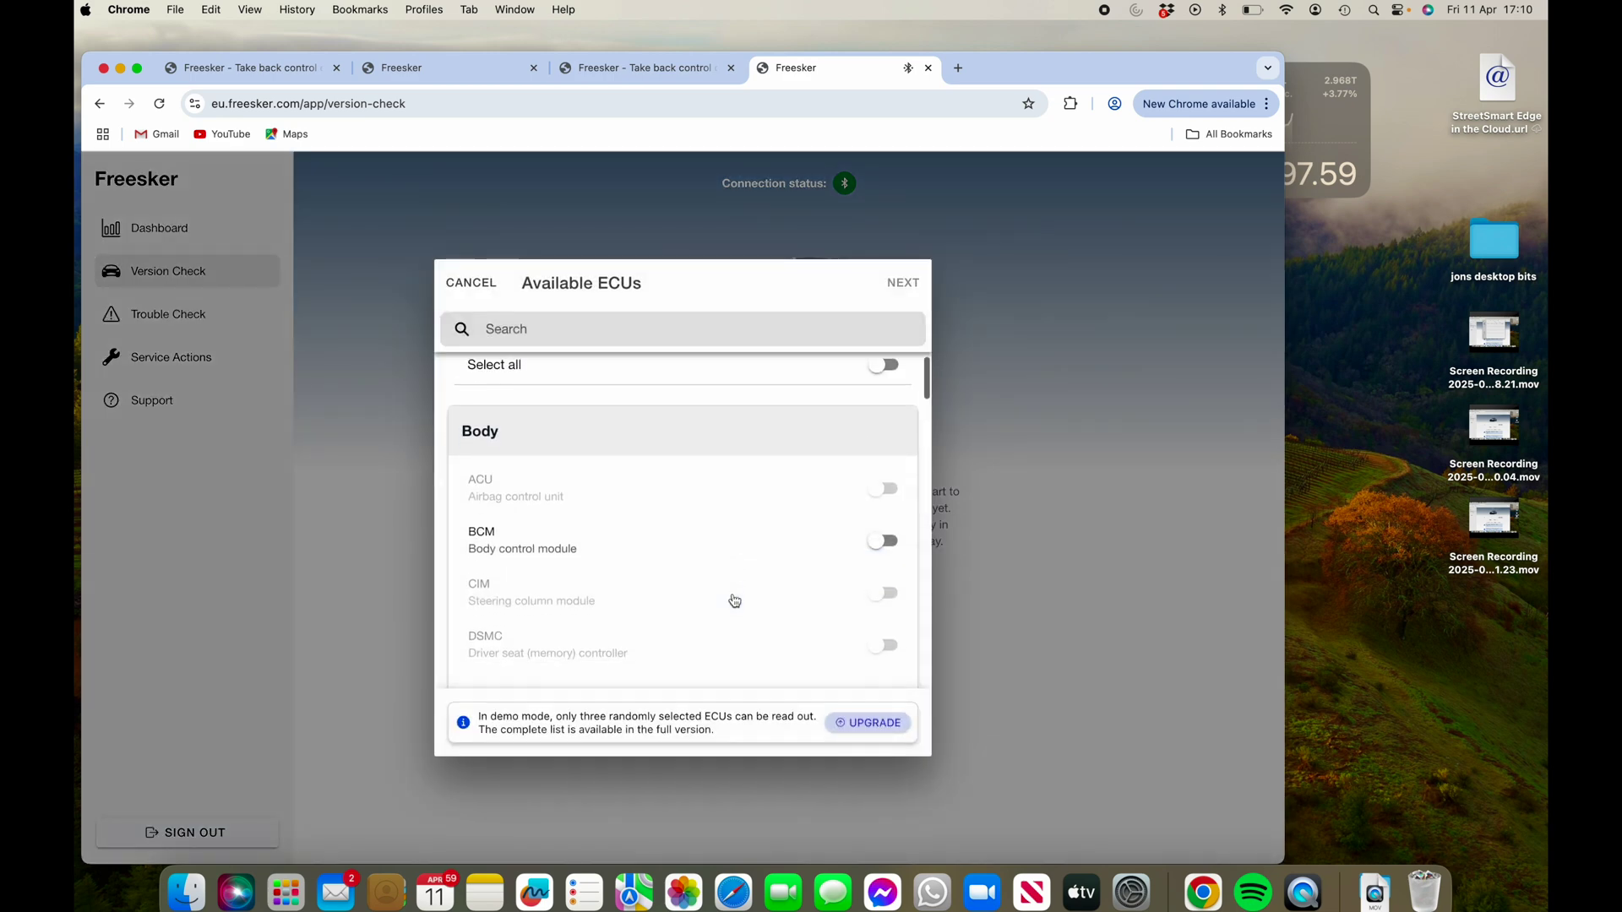
{"action": "scroll", "coordinate": [735, 600], "scroll_direction": "up", "scroll_amount": 1}
{"action": "scroll", "coordinate": [735, 601], "scroll_direction": "down", "scroll_amount": 5}
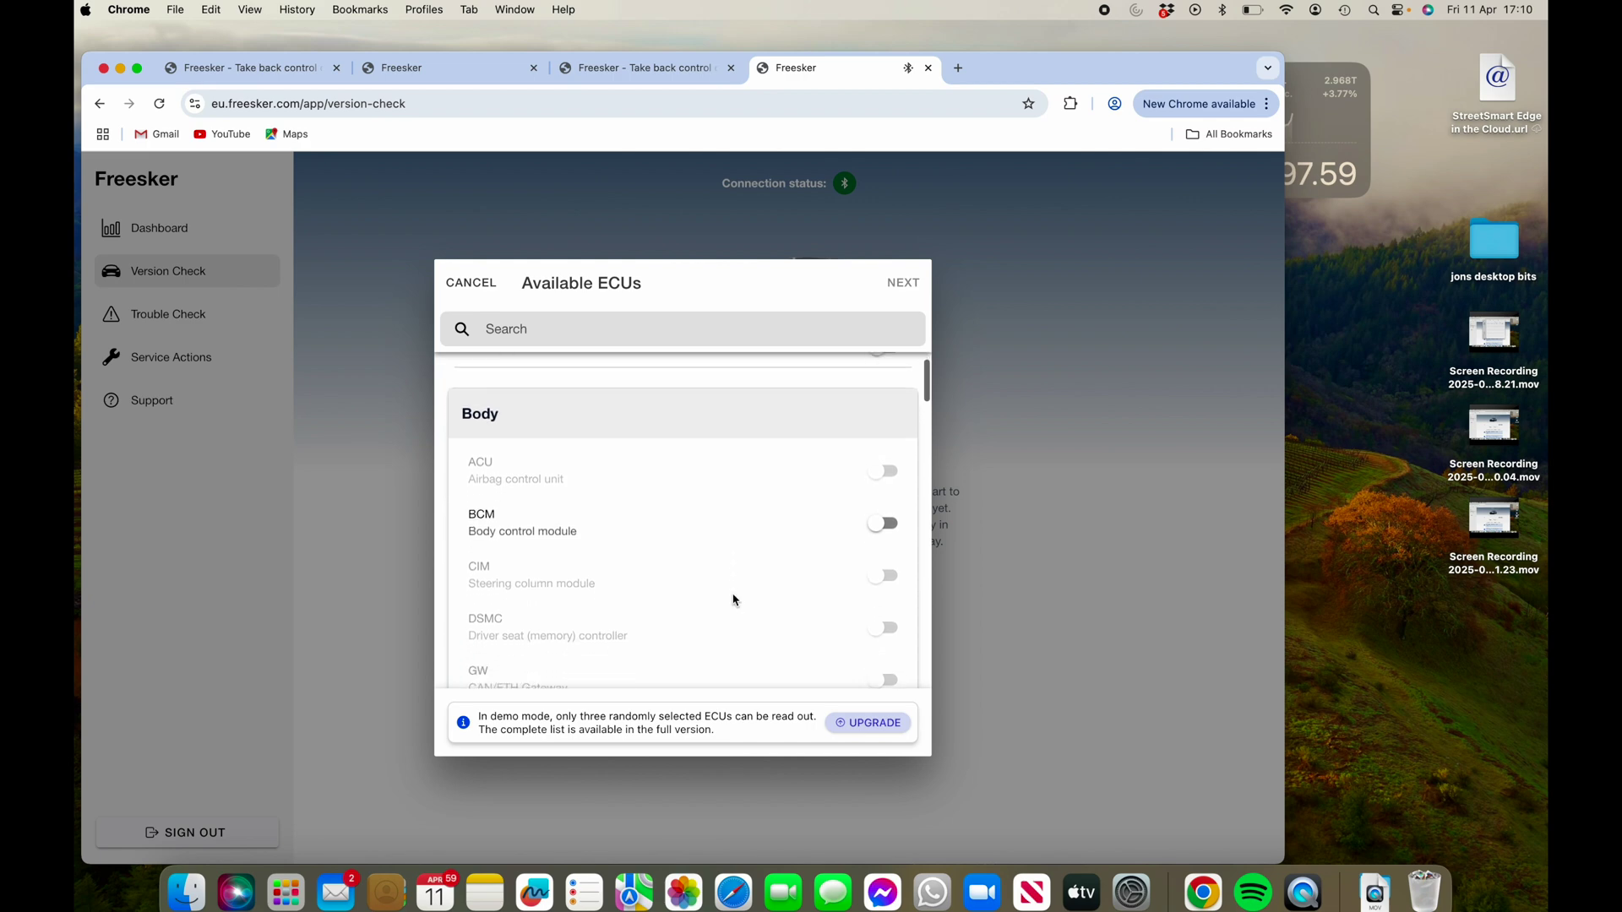
{"action": "scroll", "coordinate": [735, 601], "scroll_direction": "down", "scroll_amount": 10}
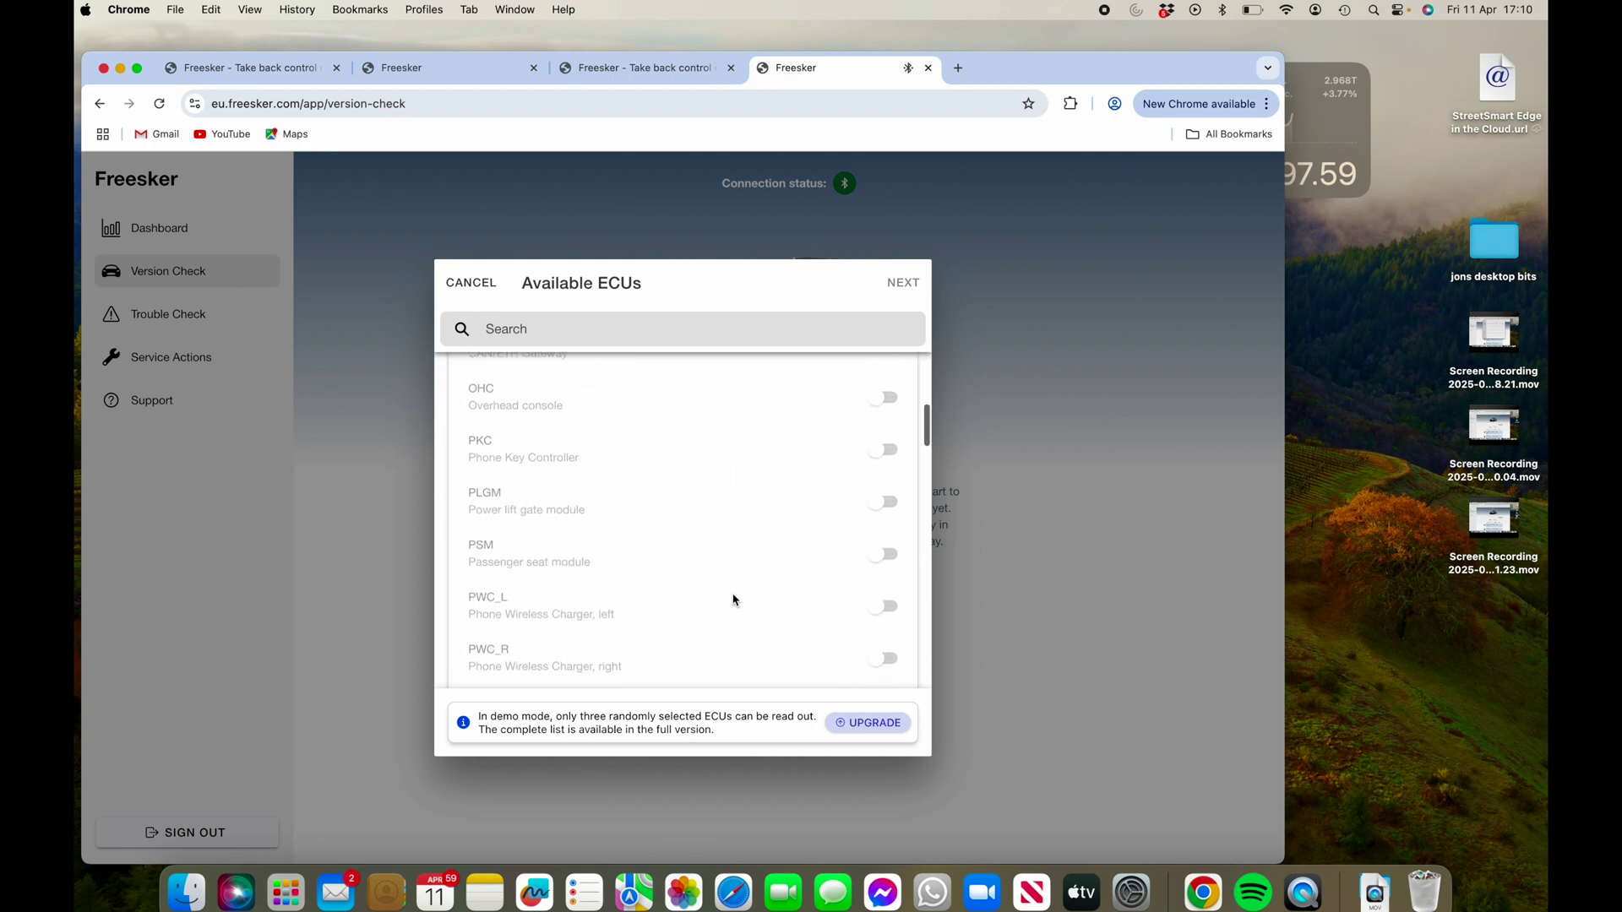
{"action": "scroll", "coordinate": [735, 601], "scroll_direction": "up", "scroll_amount": 5}
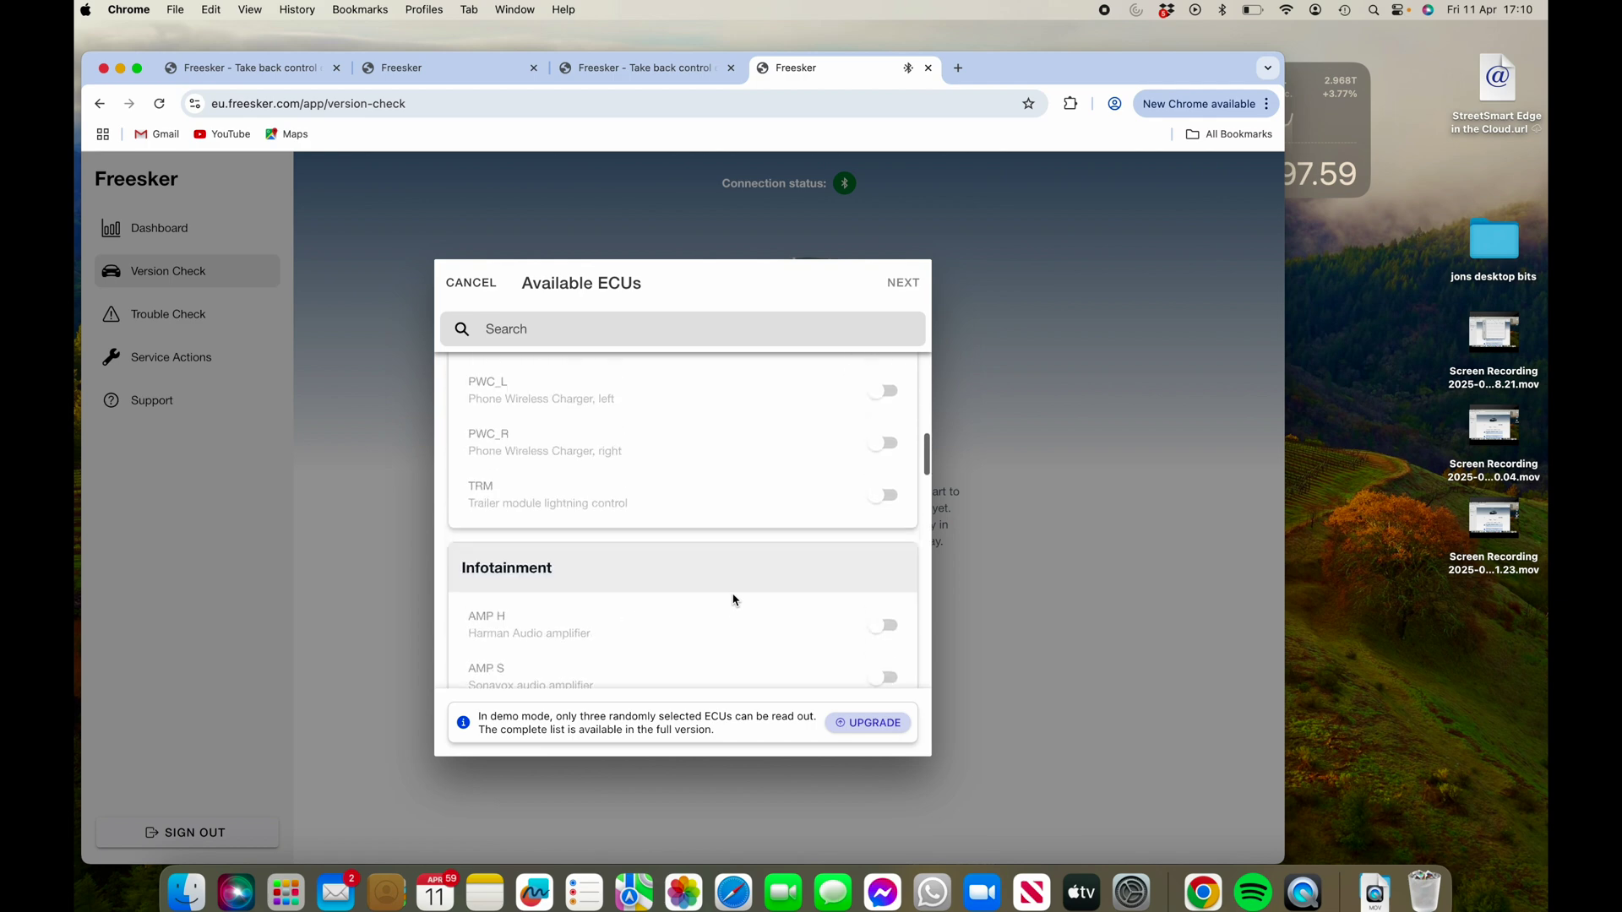
{"action": "scroll", "coordinate": [735, 600], "scroll_direction": "down", "scroll_amount": 4}
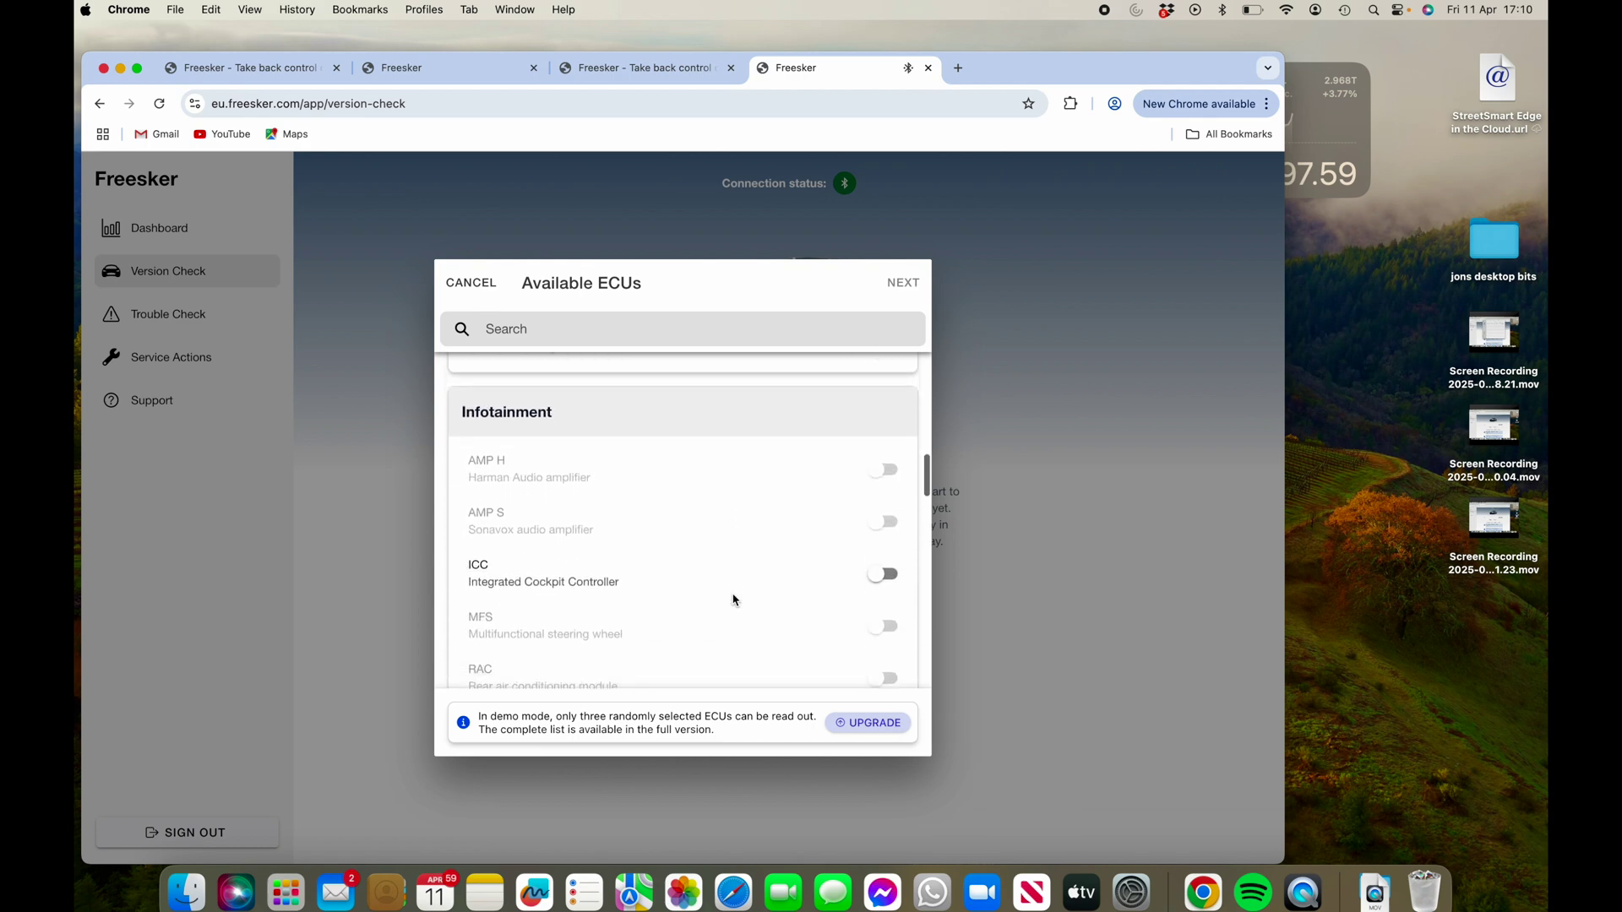
{"action": "scroll", "coordinate": [794, 602], "scroll_direction": "down", "scroll_amount": 8}
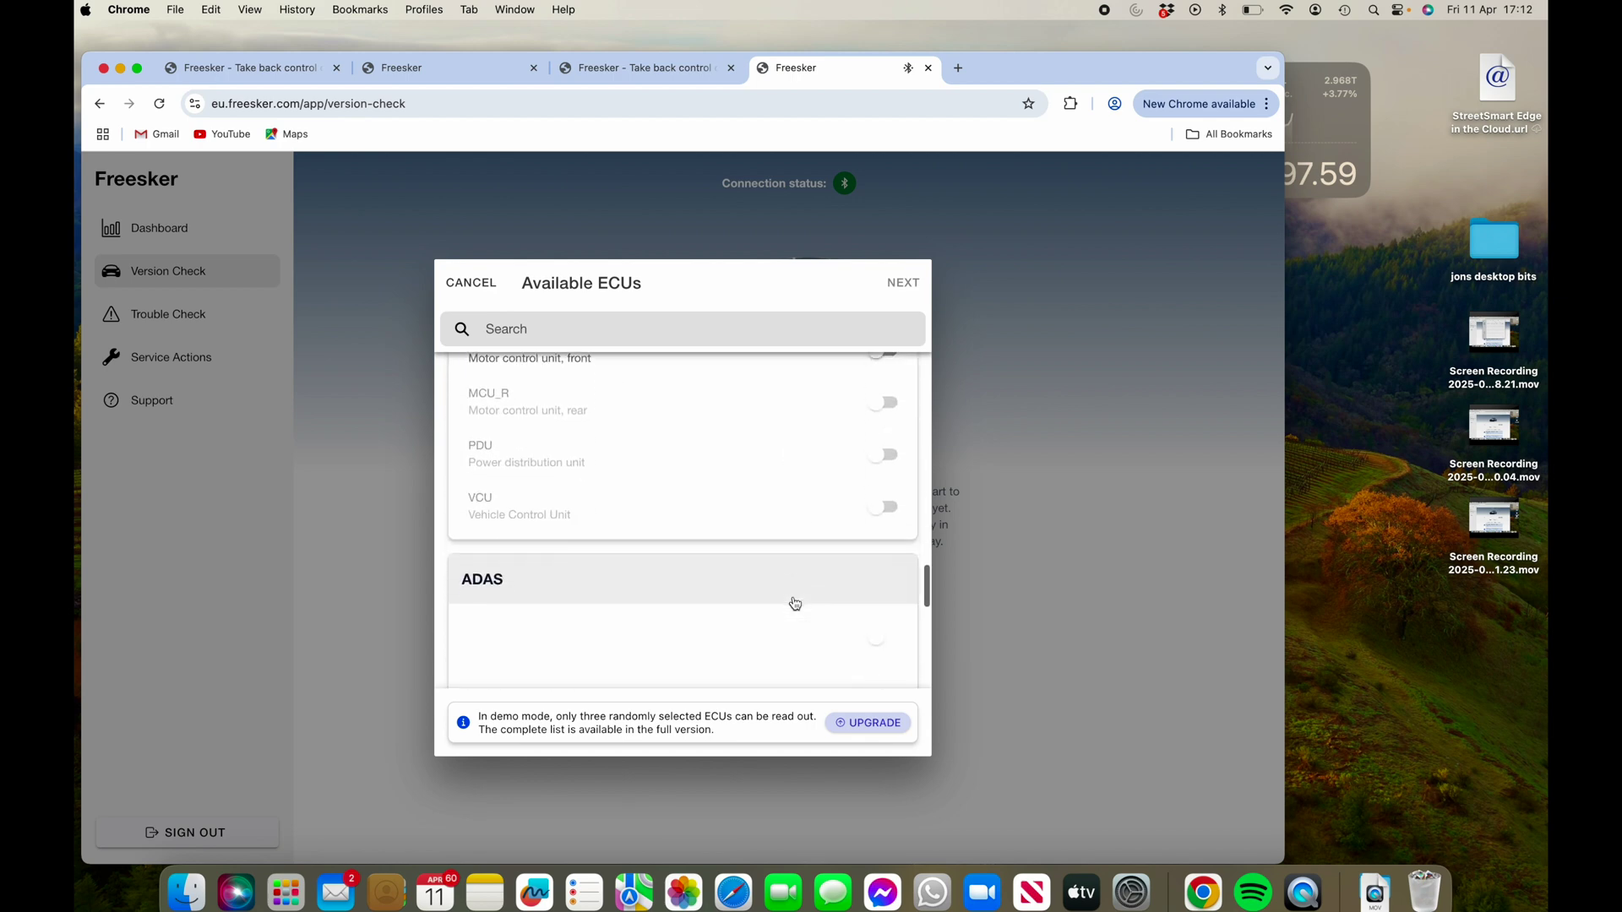
{"action": "scroll", "coordinate": [795, 603], "scroll_direction": "down", "scroll_amount": 10}
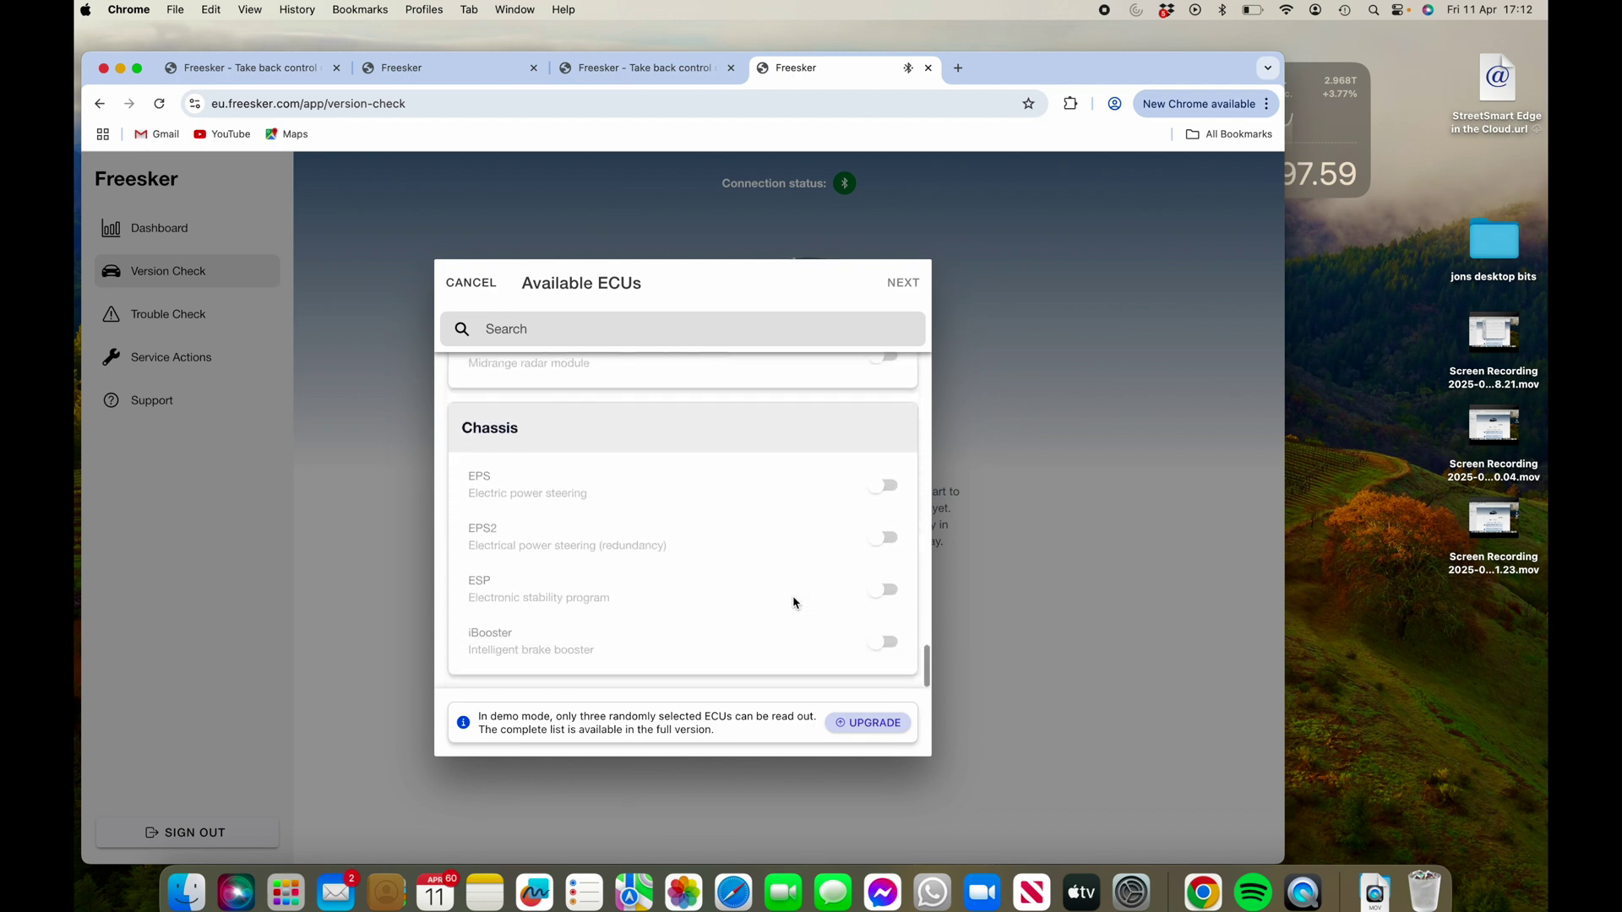
{"action": "scroll", "coordinate": [845, 506], "scroll_direction": "up", "scroll_amount": 10}
{"action": "left_click", "coordinate": [888, 397]}
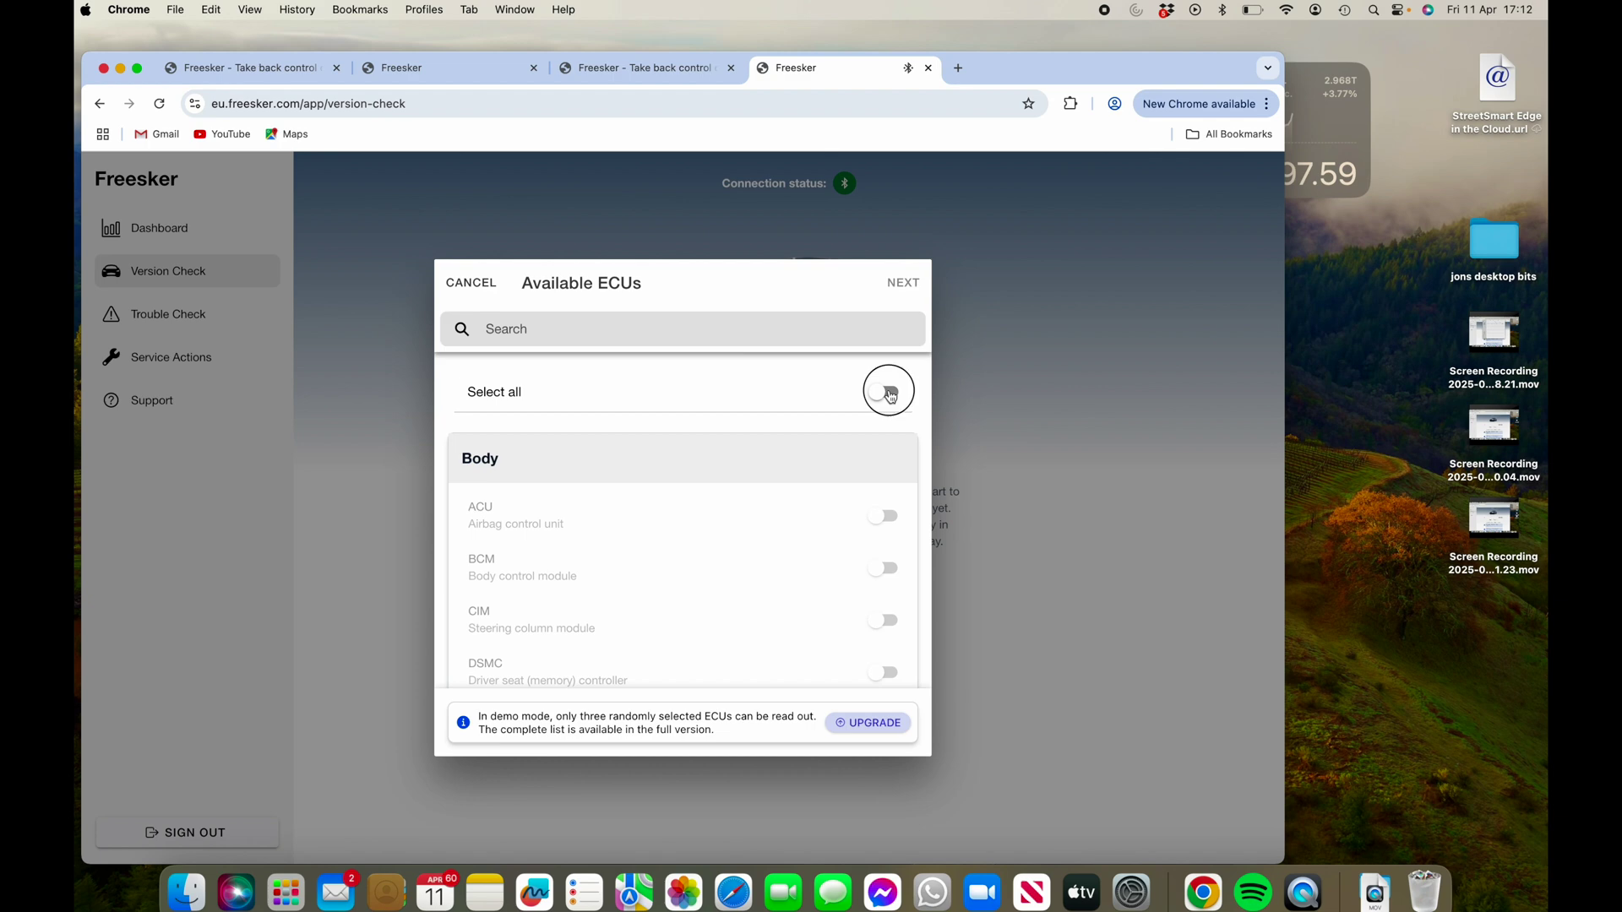
{"action": "left_click", "coordinate": [905, 285]}
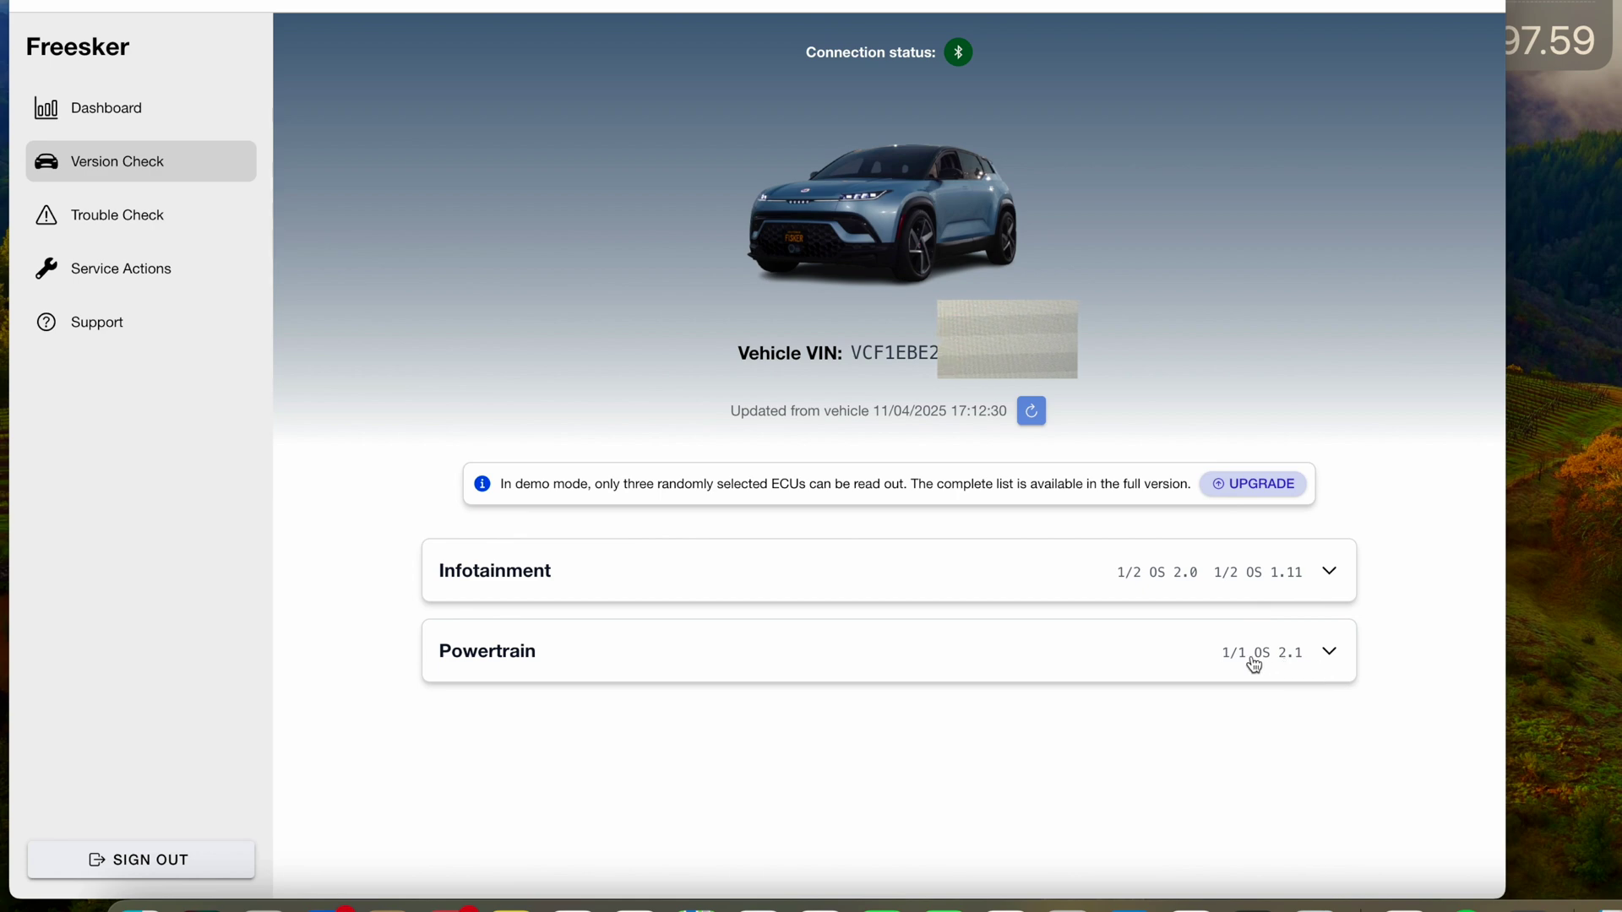
- Expand Infotainment, then the ICC row to show its version details, software ICC390047
{"action": "left_click", "coordinate": [1333, 578]}
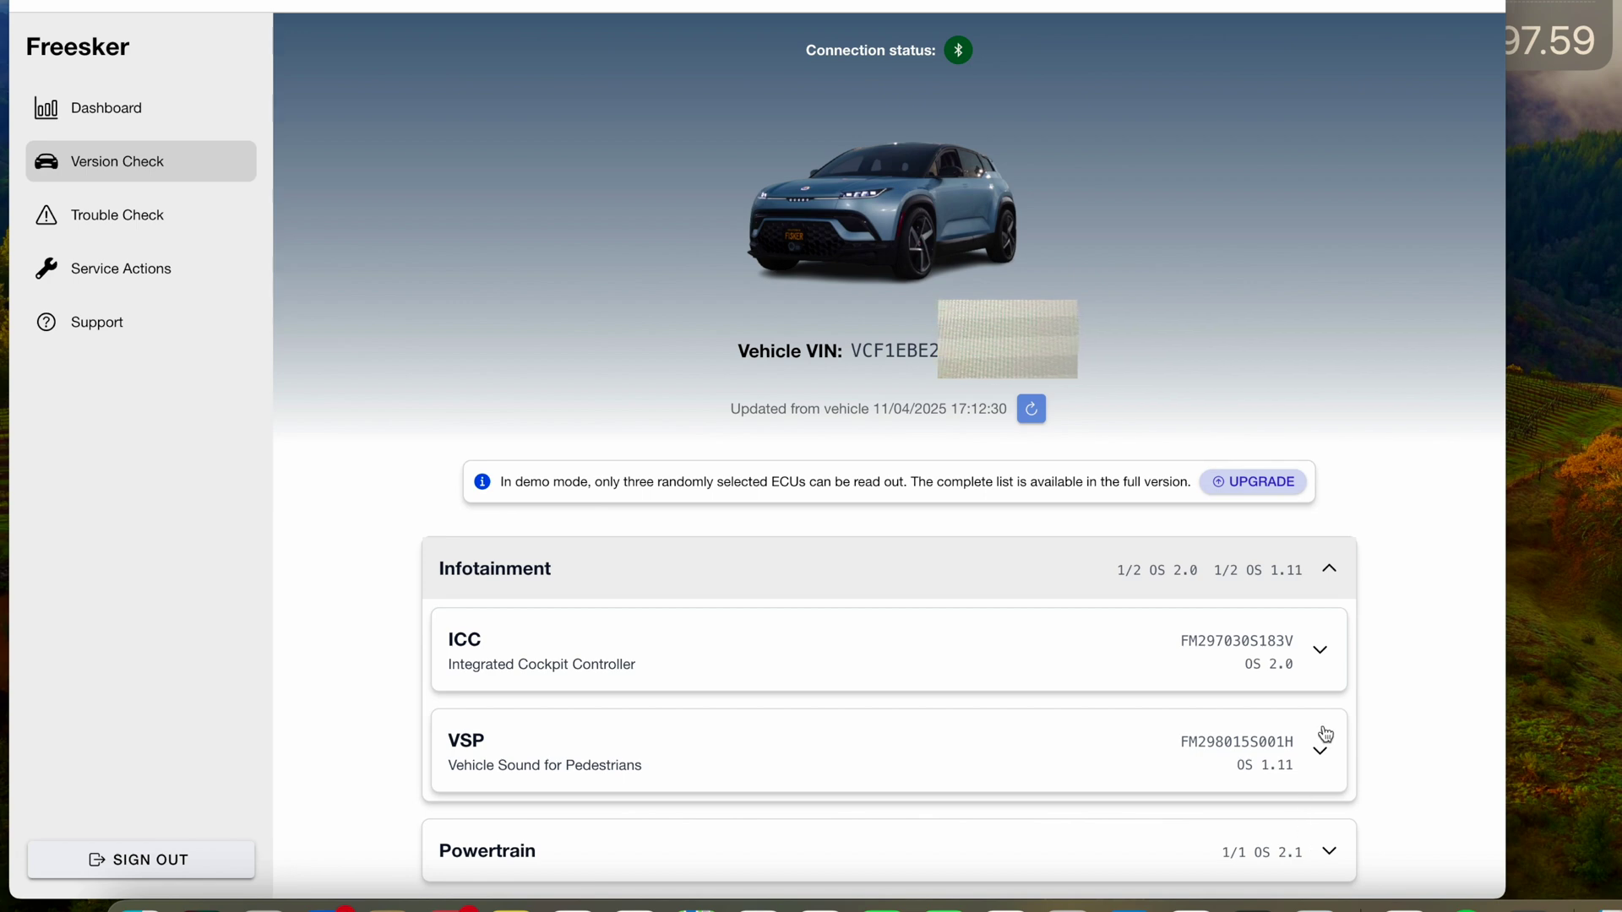
{"action": "left_click", "coordinate": [1322, 663]}
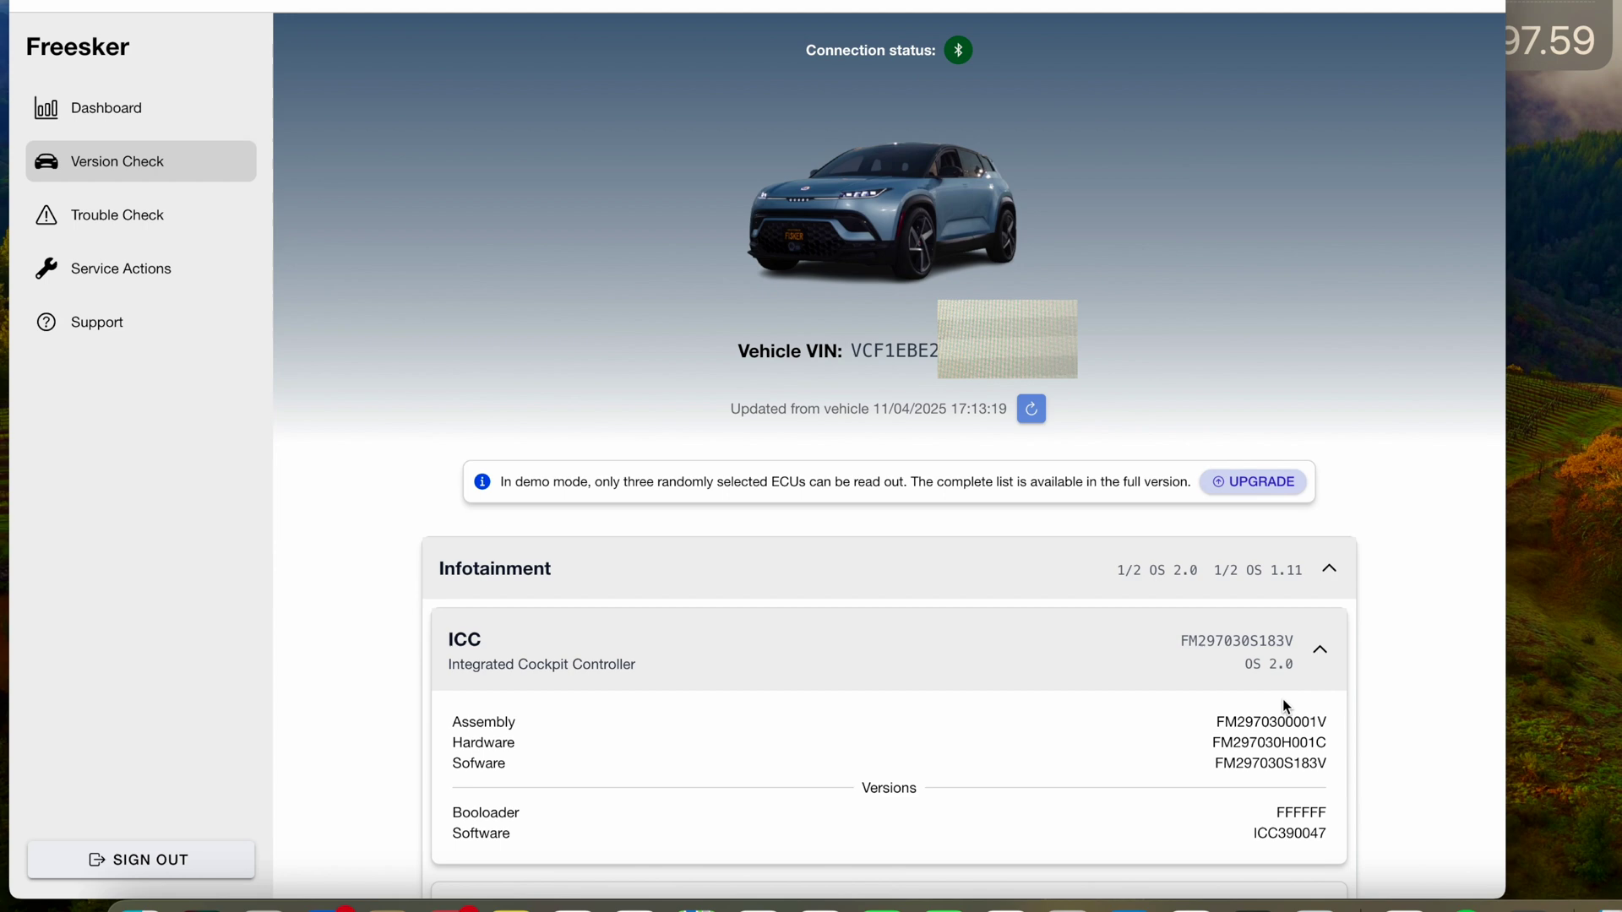
- Collapse the ICC details, expand Powertrain (OS 2.1), then open the Dashboard summary
{"action": "scroll", "coordinate": [1283, 697], "scroll_direction": "down", "scroll_amount": 3}
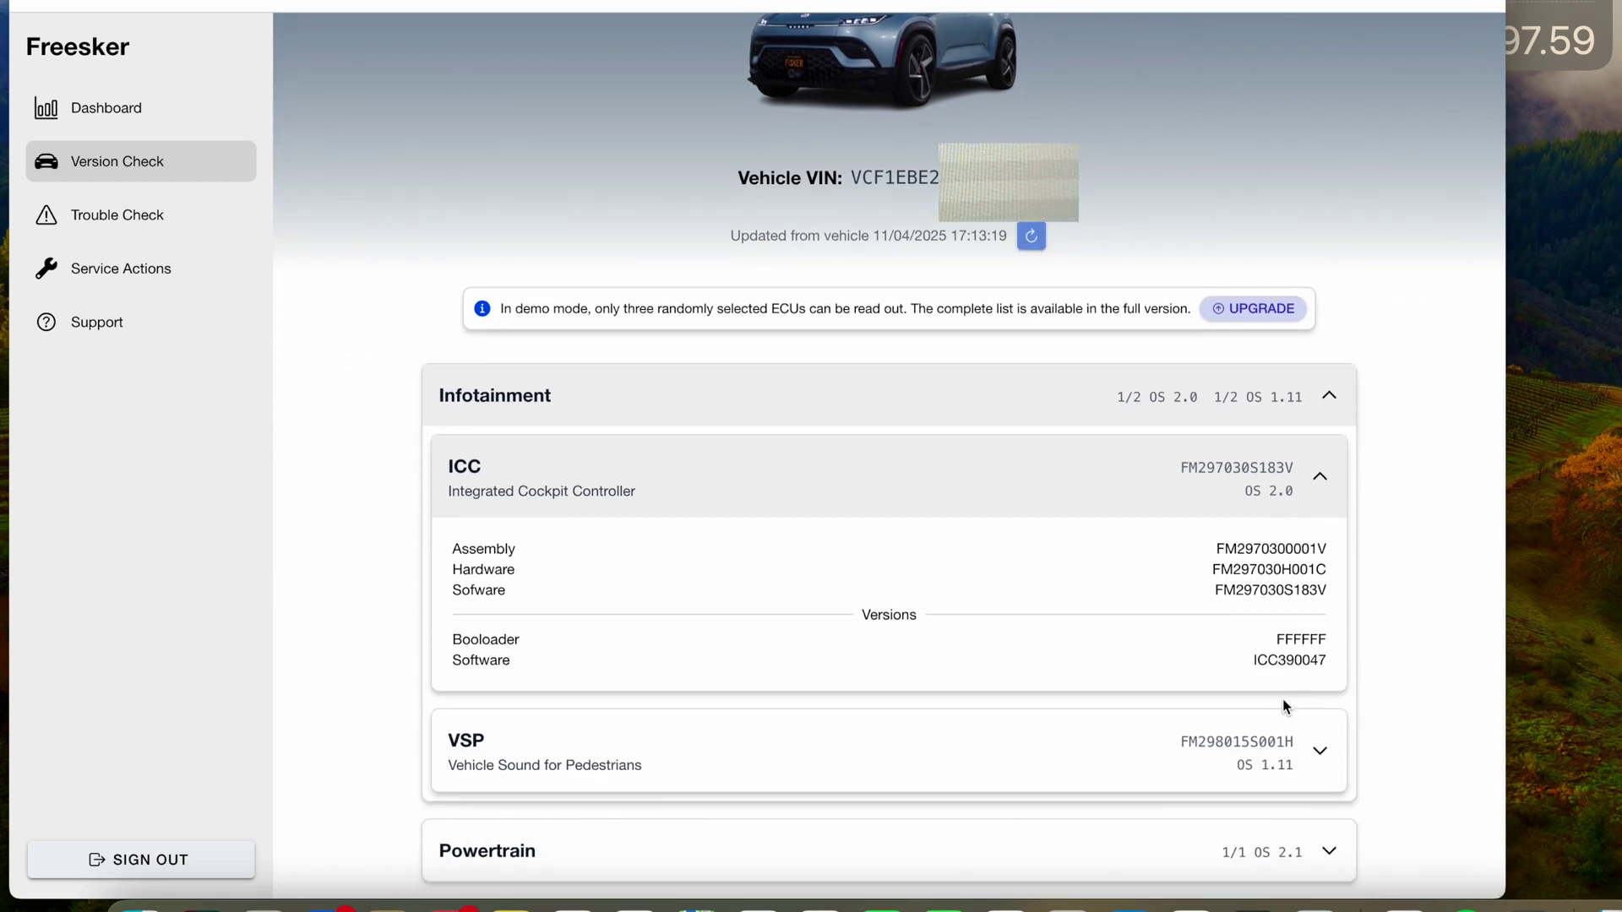
{"action": "scroll", "coordinate": [1283, 701], "scroll_direction": "up", "scroll_amount": 1}
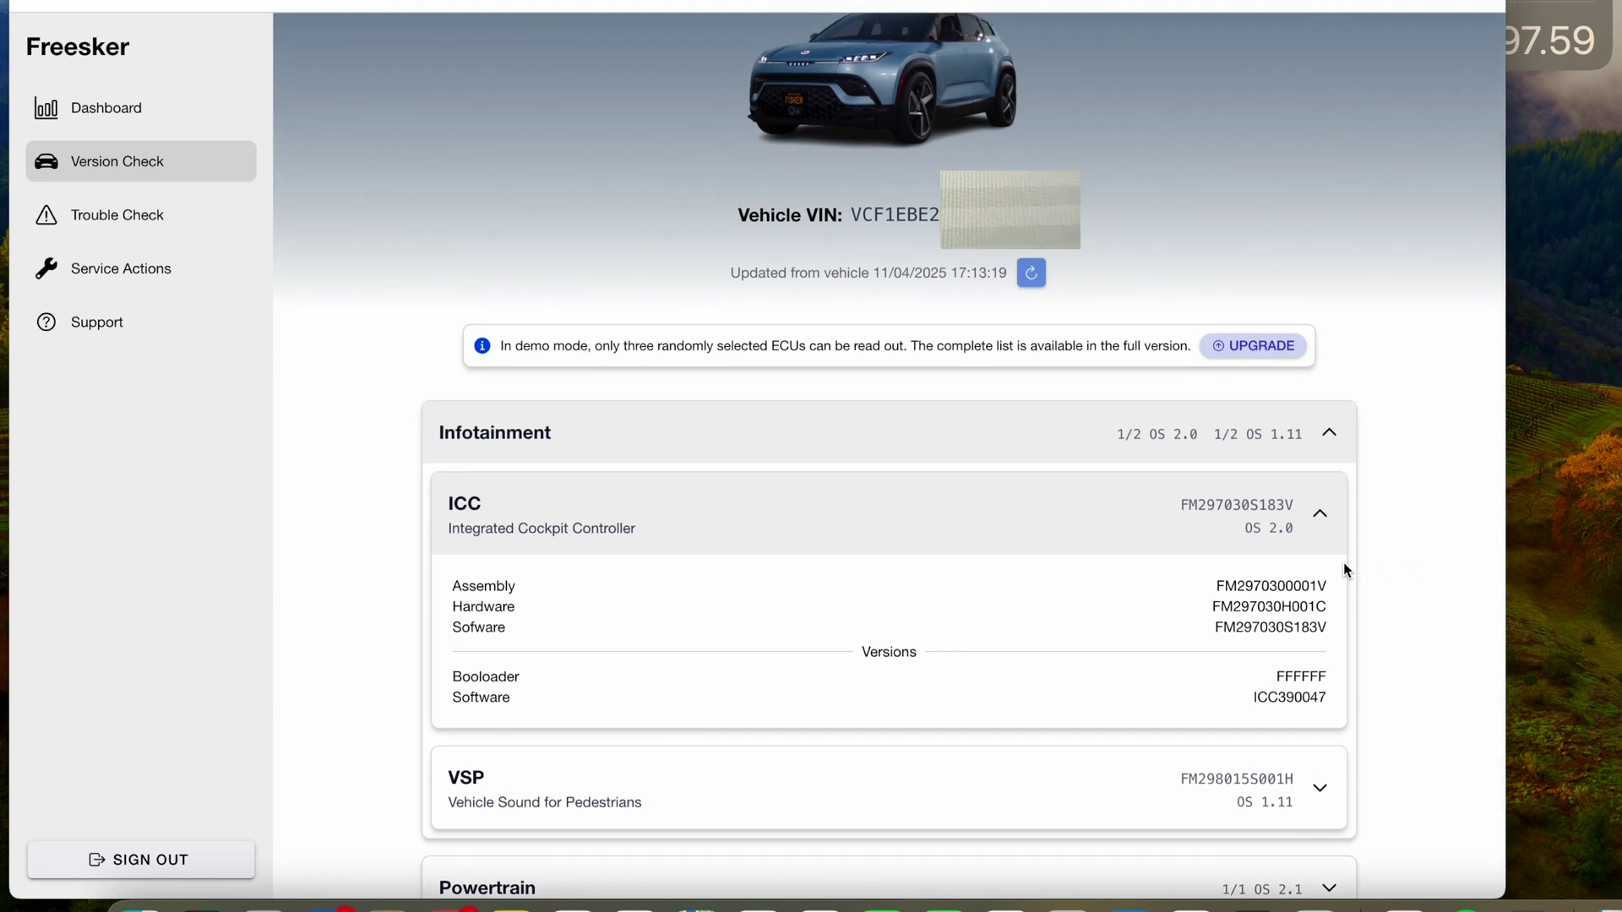
{"action": "left_click", "coordinate": [1323, 517]}
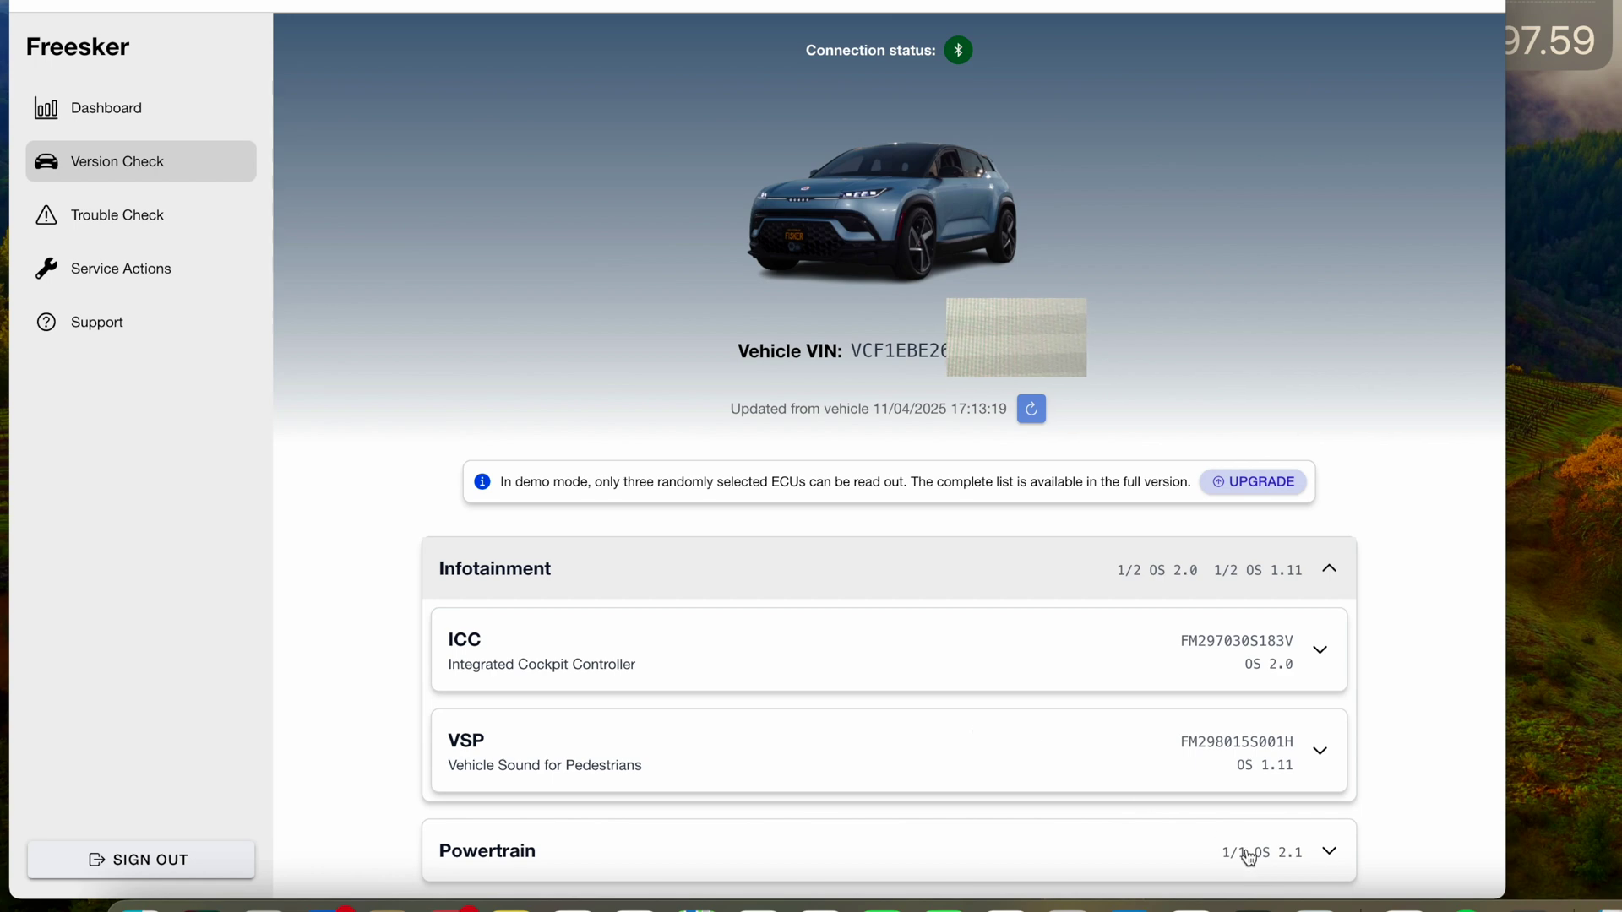
{"action": "left_click", "coordinate": [1333, 855]}
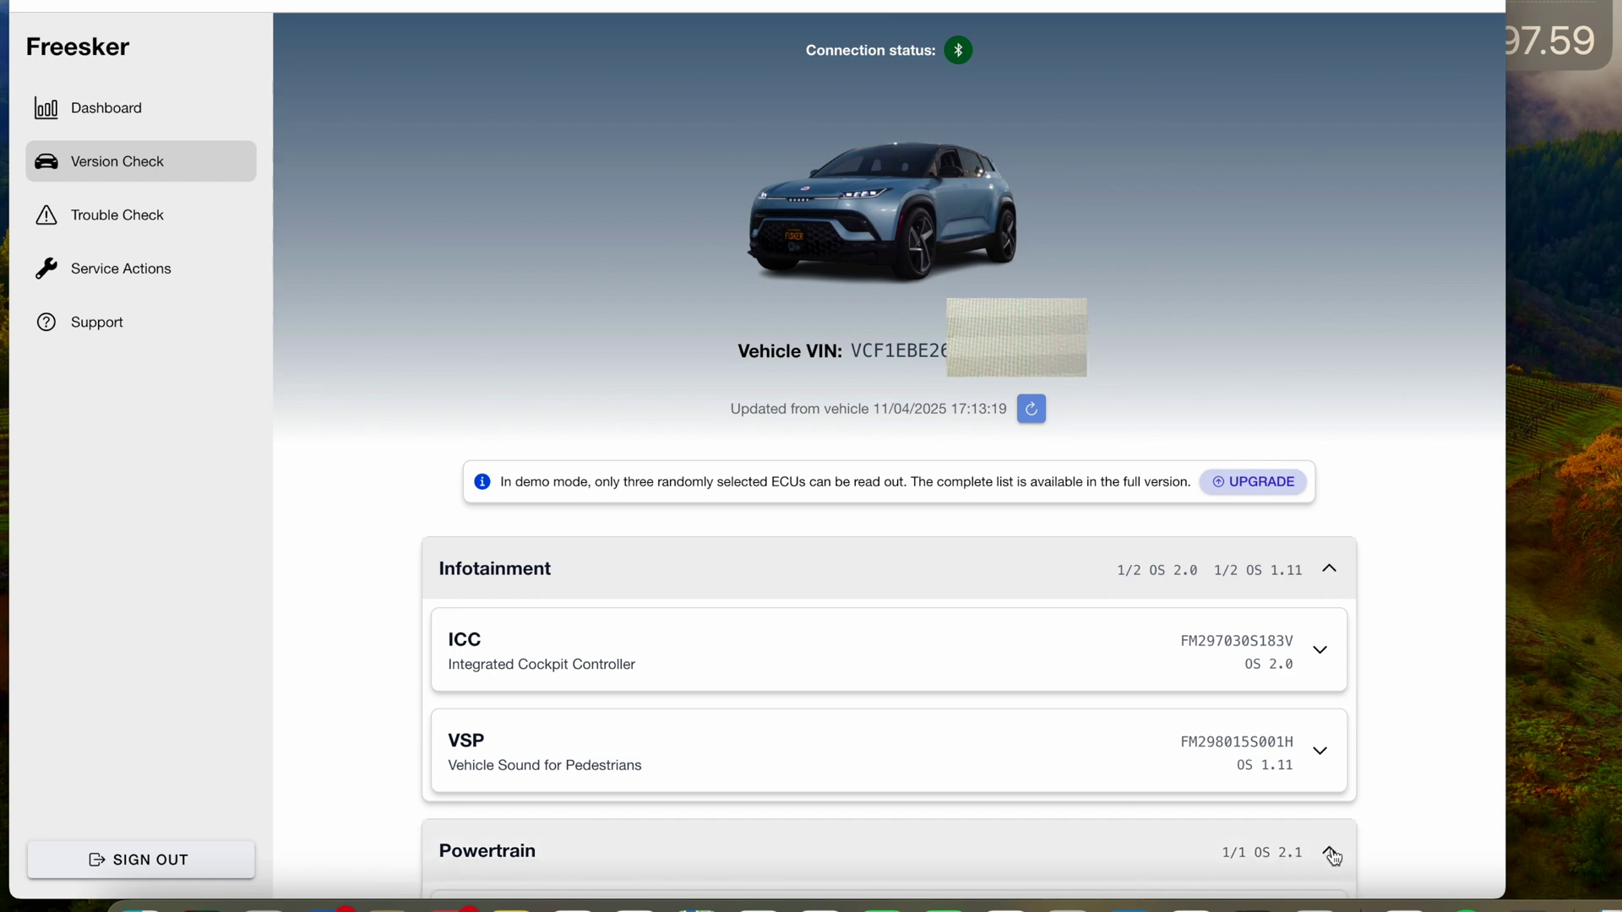
{"action": "scroll", "coordinate": [1333, 858], "scroll_direction": "down", "scroll_amount": 2}
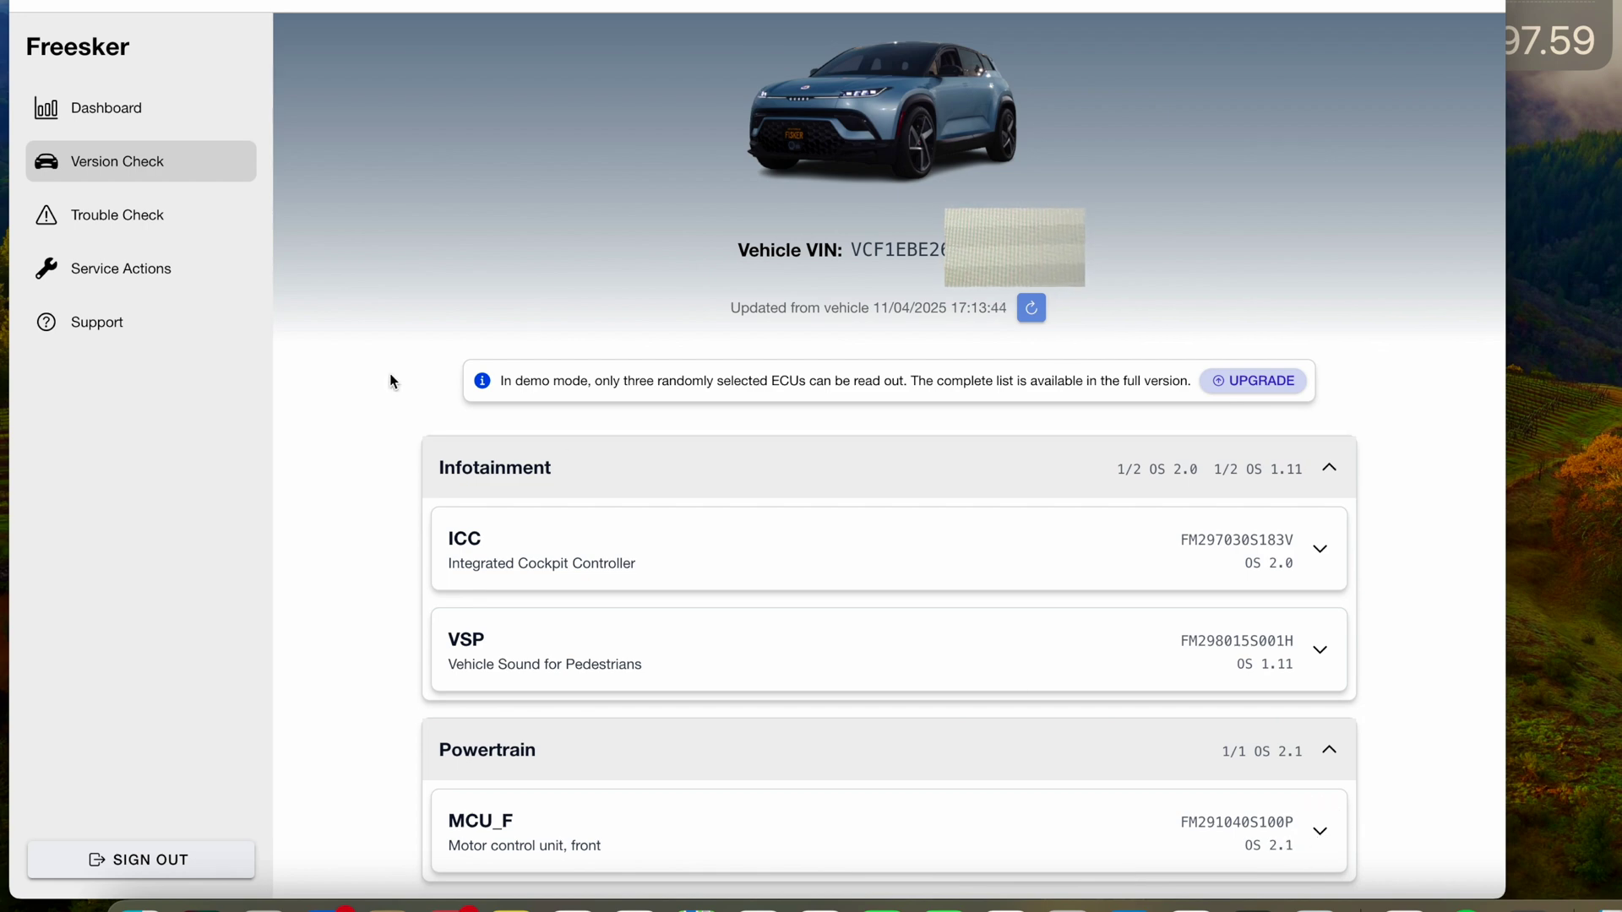
{"action": "left_click", "coordinate": [87, 112]}
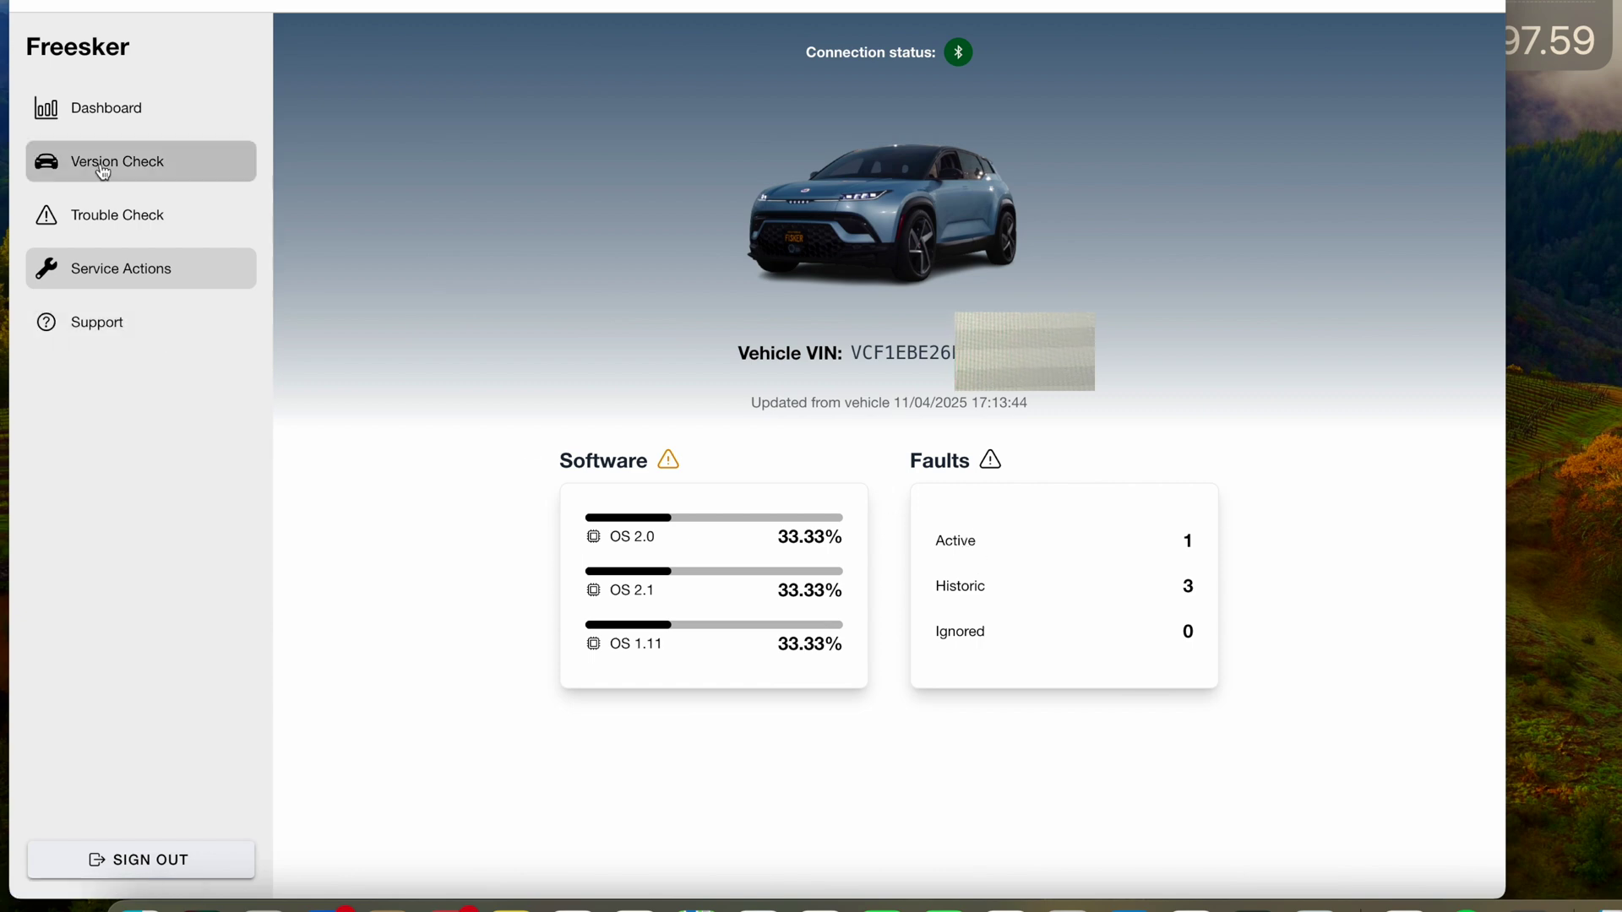
{"action": "left_click", "coordinate": [94, 119]}
{"action": "left_click", "coordinate": [66, 125]}
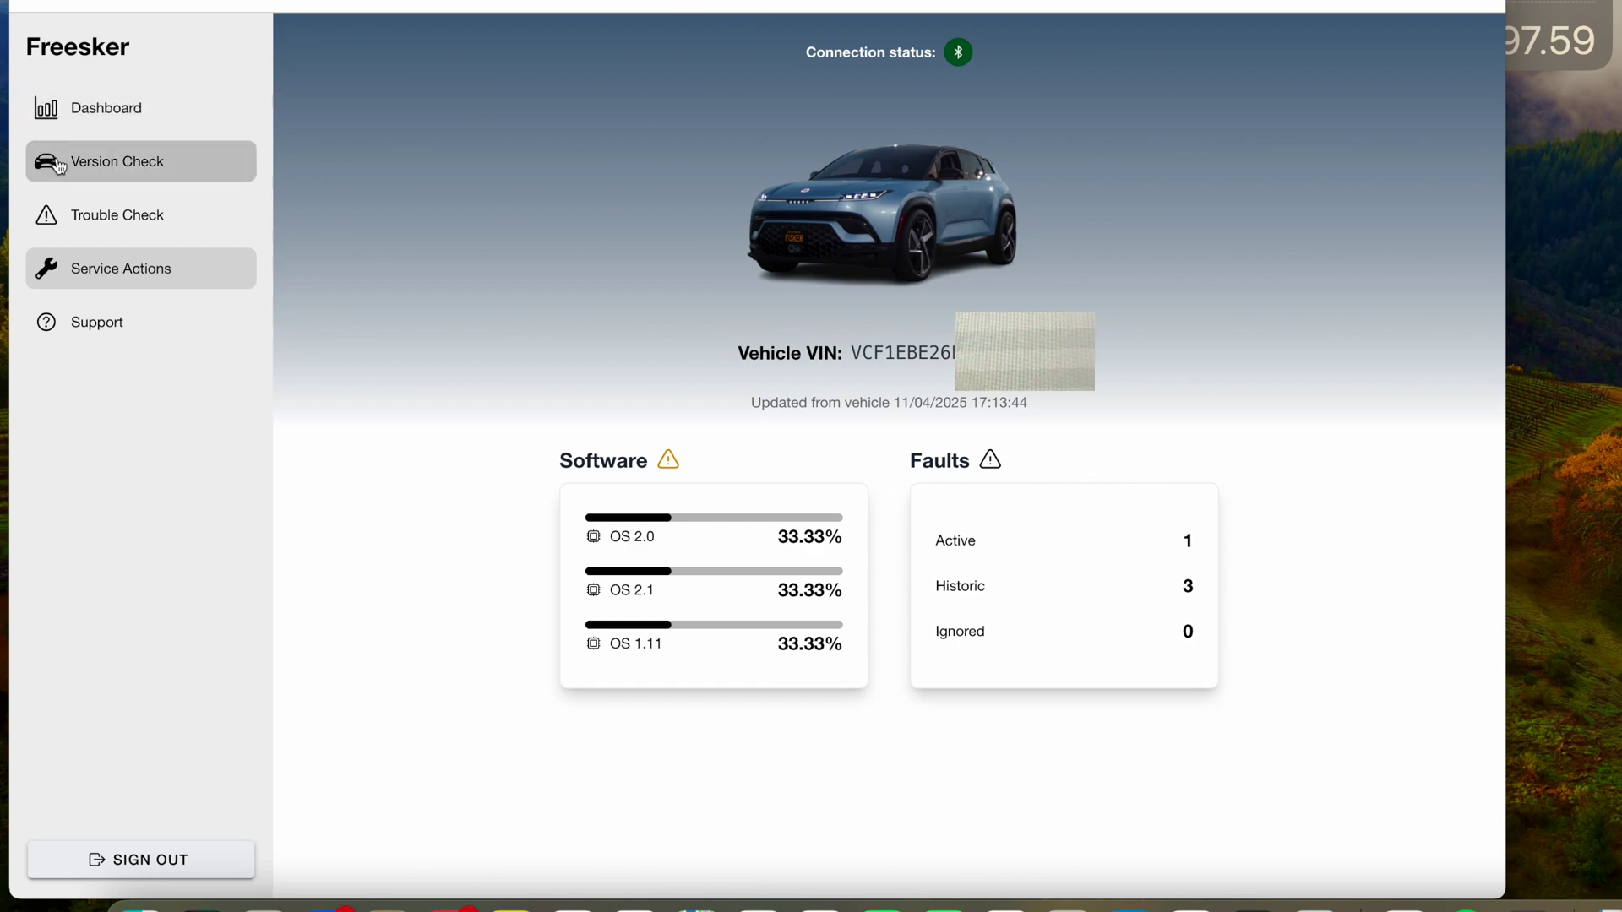
- Go to Service Actions and browse the full list of runnable scripts
{"action": "left_click", "coordinate": [59, 274]}
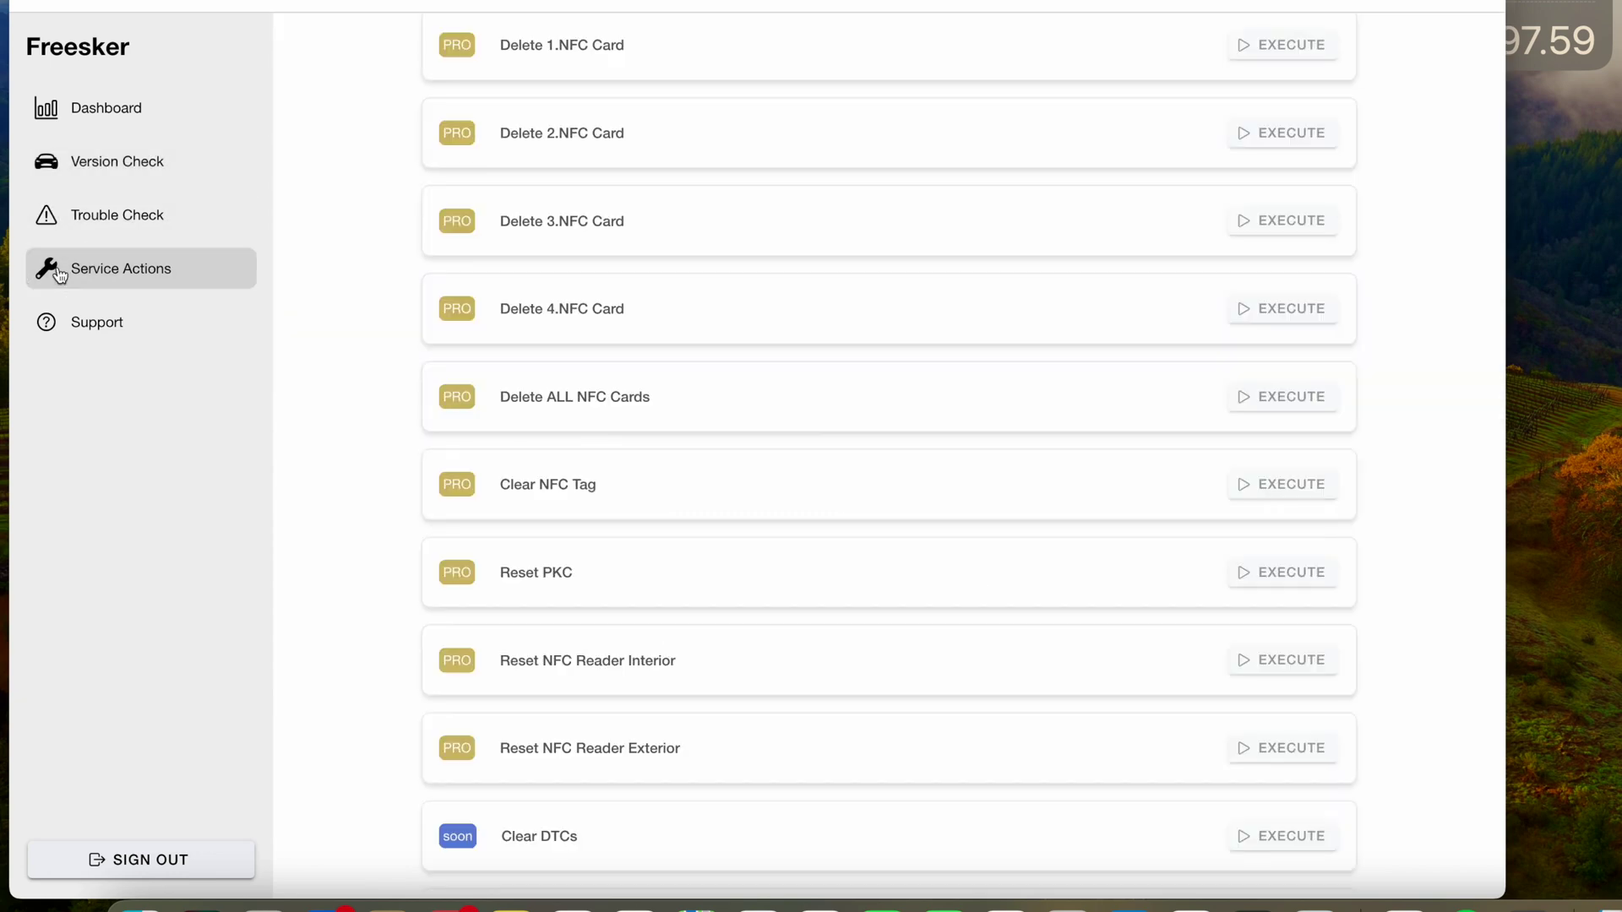
{"action": "scroll", "coordinate": [708, 287], "scroll_direction": "down", "scroll_amount": 2}
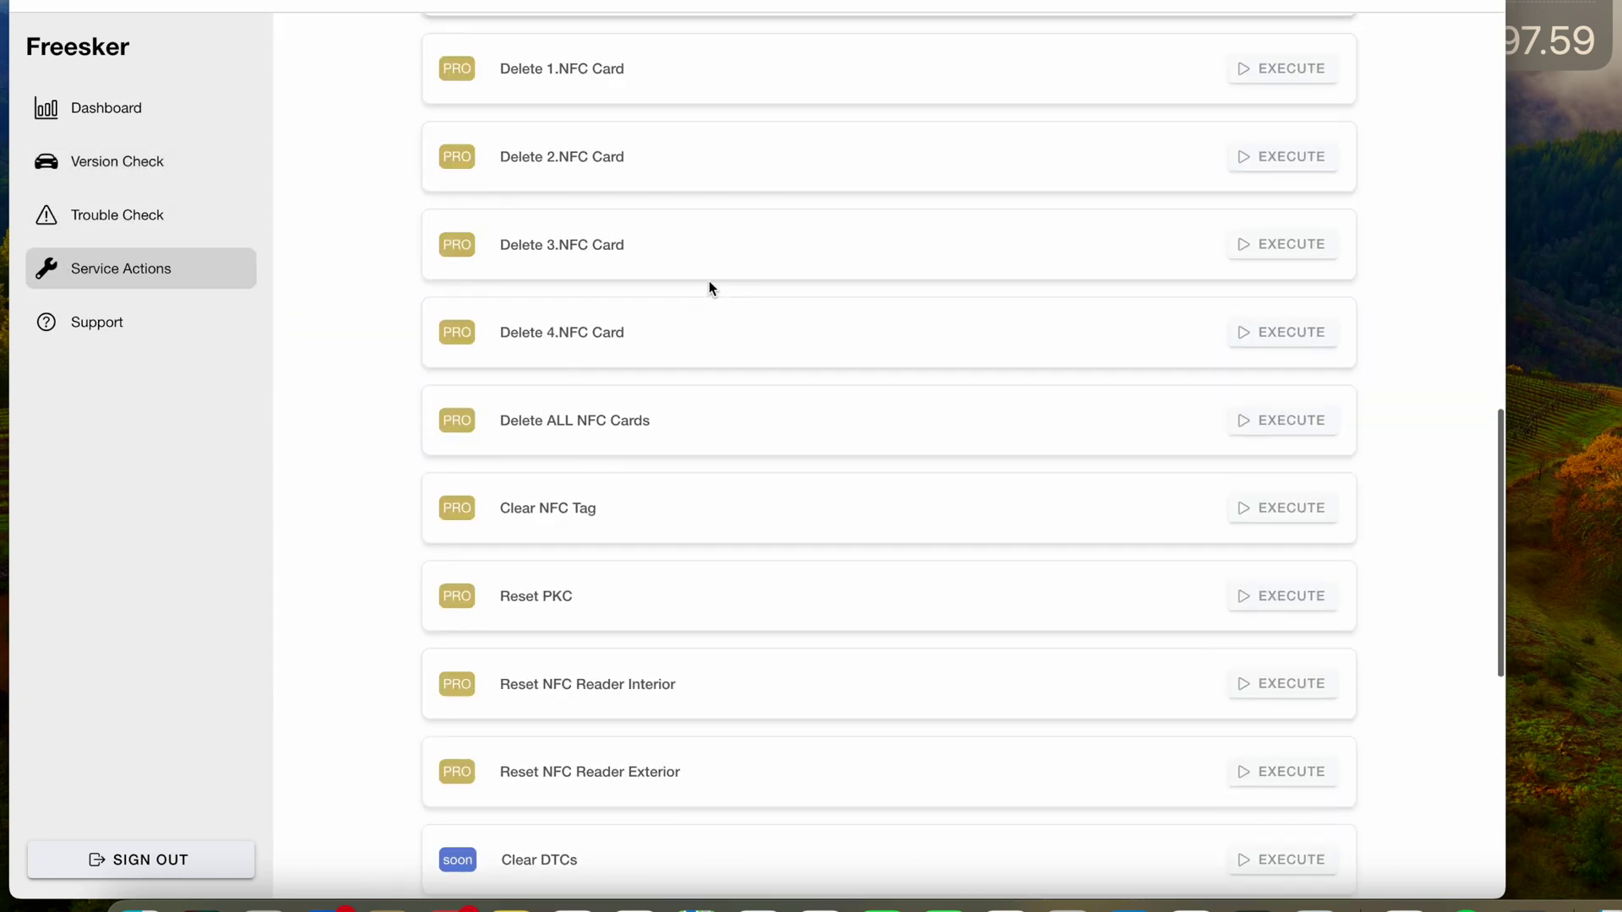
{"action": "scroll", "coordinate": [709, 283], "scroll_direction": "down", "scroll_amount": 7}
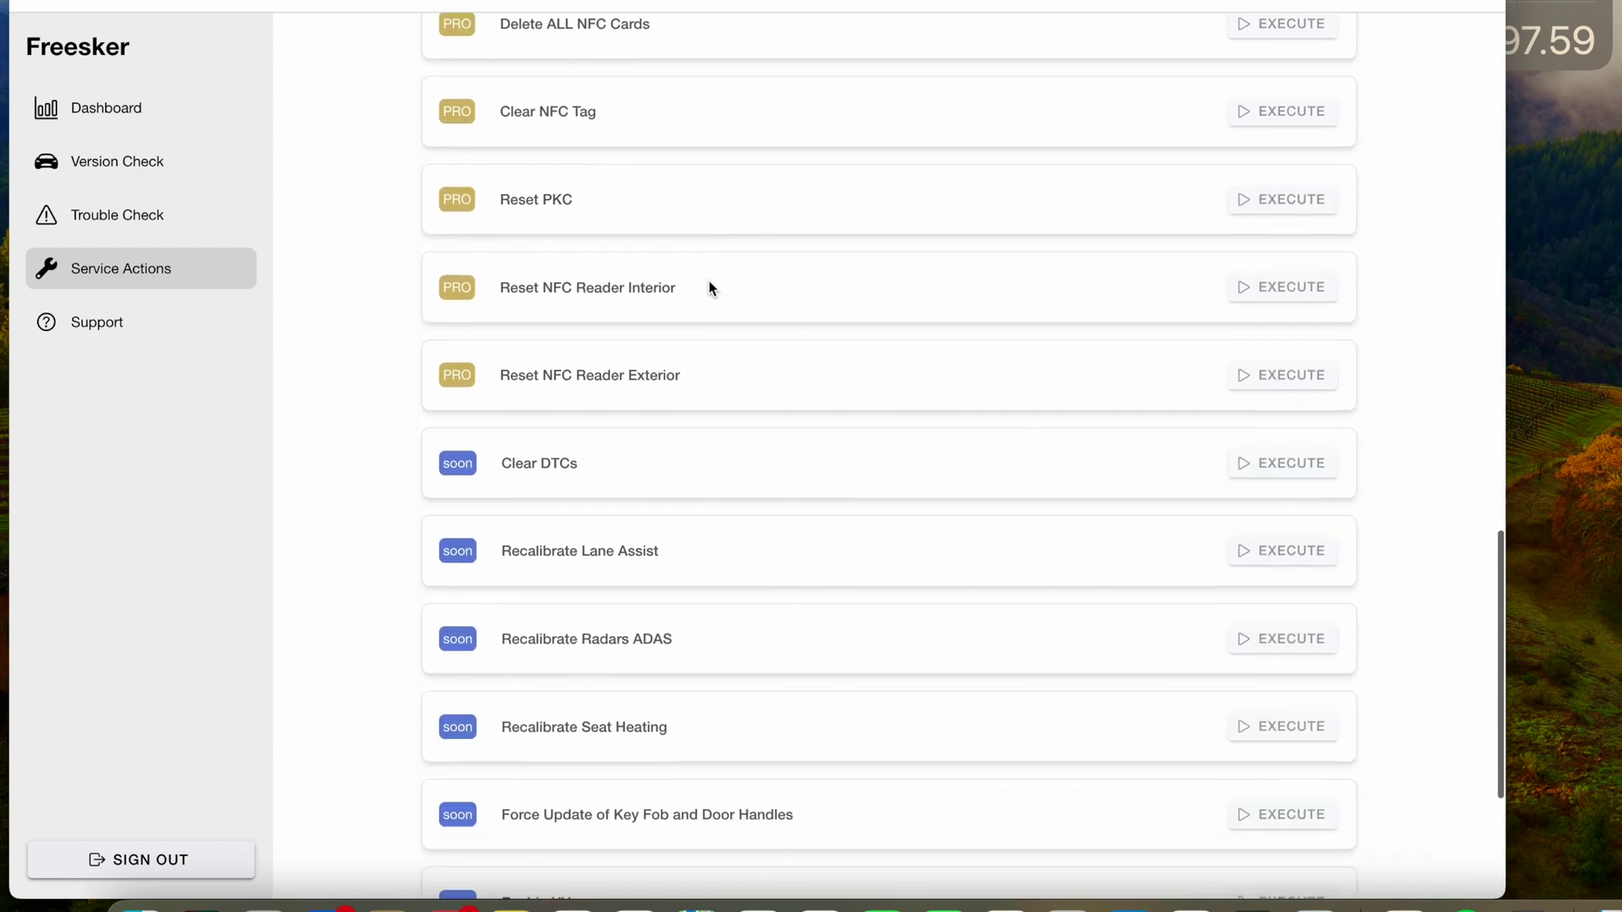
{"action": "scroll", "coordinate": [709, 283], "scroll_direction": "down", "scroll_amount": 2}
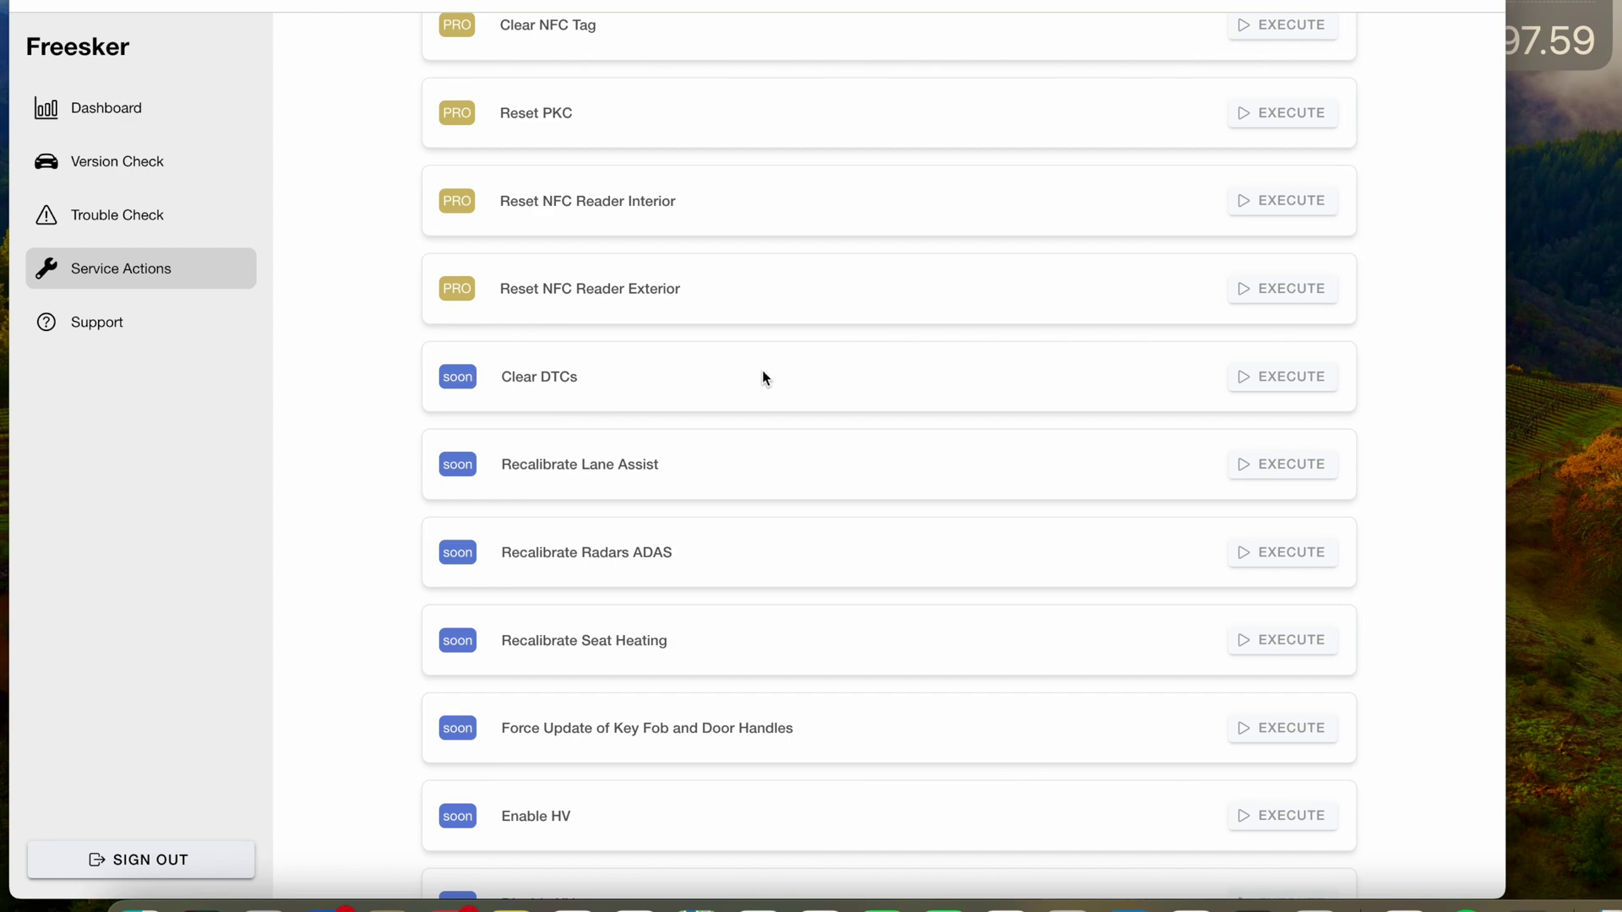
{"action": "scroll", "coordinate": [763, 373], "scroll_direction": "down", "scroll_amount": 1}
{"action": "scroll", "coordinate": [762, 370], "scroll_direction": "up", "scroll_amount": 10}
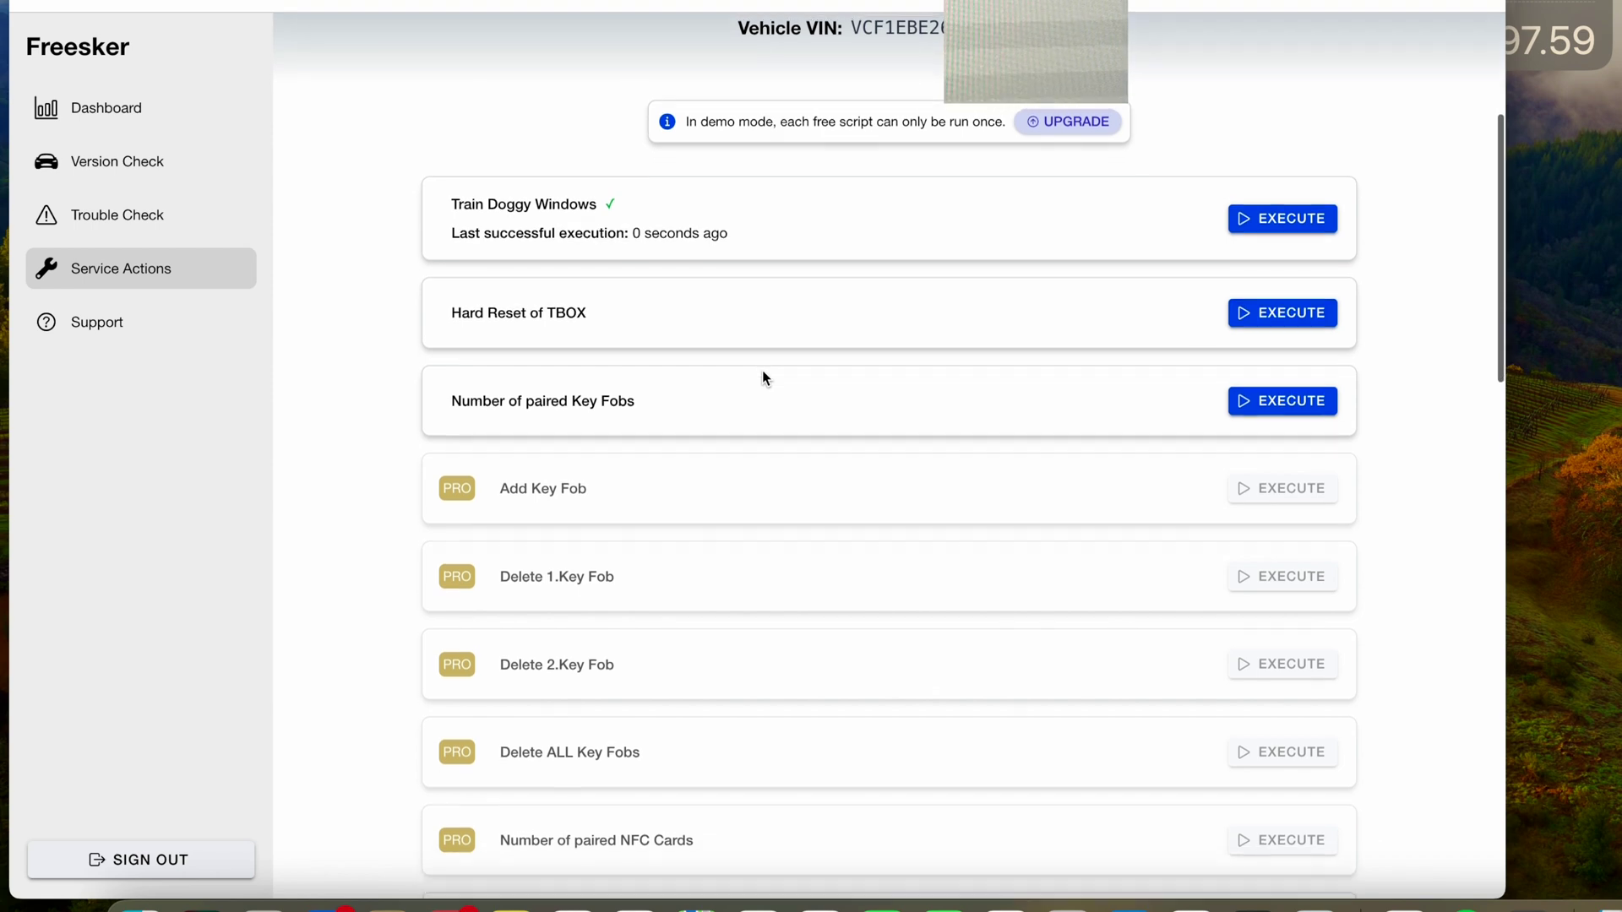
{"action": "scroll", "coordinate": [762, 370], "scroll_direction": "up", "scroll_amount": 2}
{"action": "scroll", "coordinate": [762, 370], "scroll_direction": "up", "scroll_amount": 3}
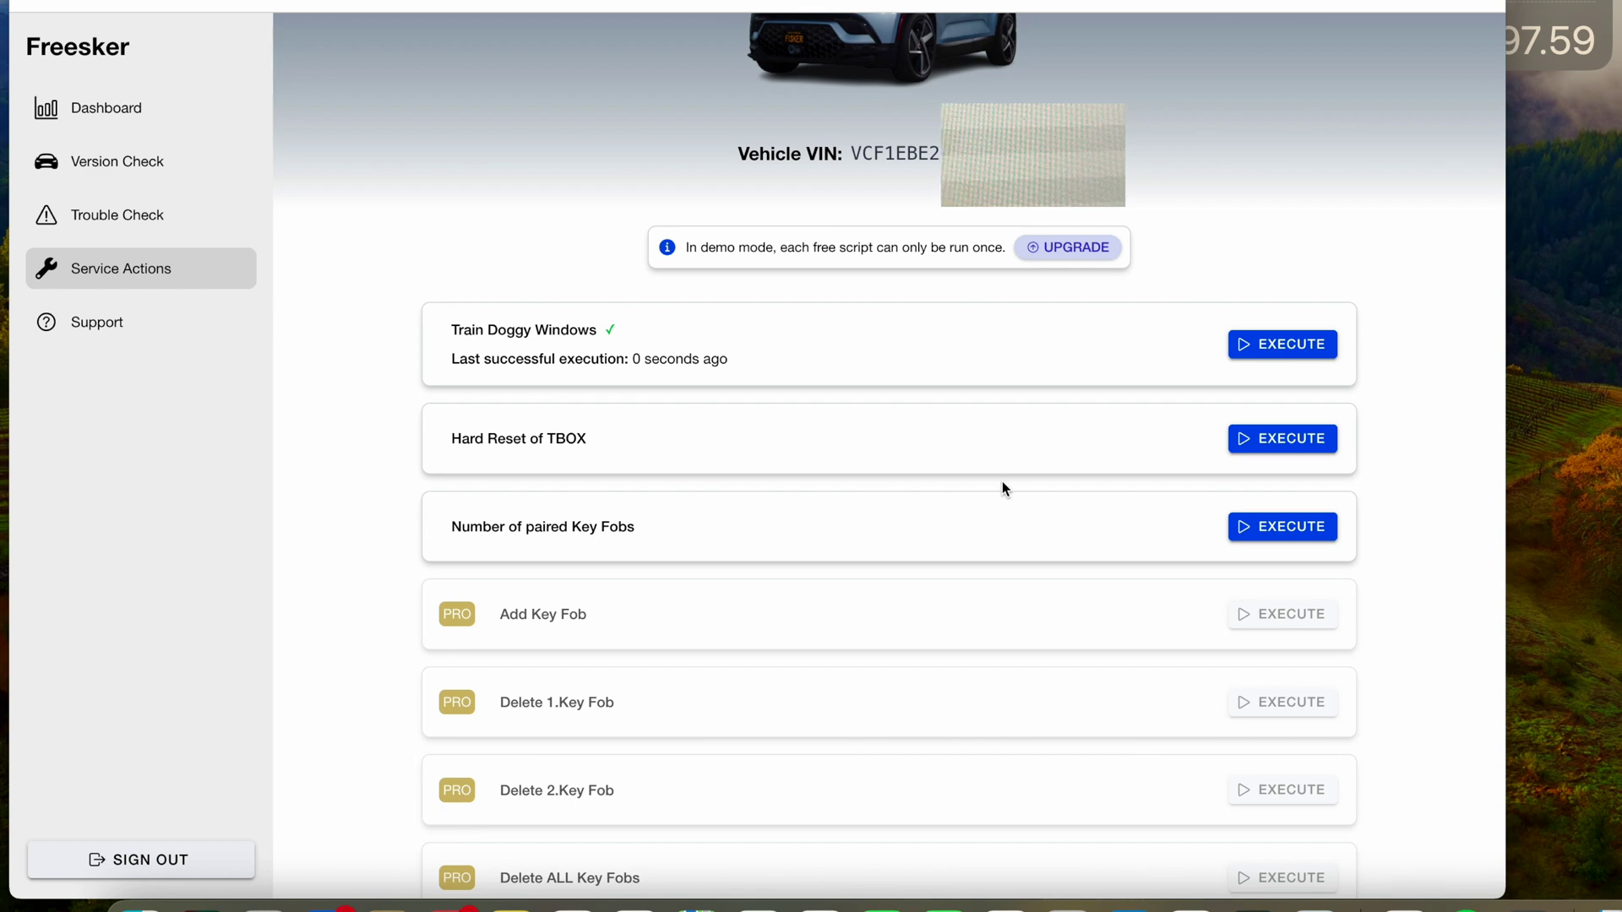
{"action": "scroll", "coordinate": [1005, 489], "scroll_direction": "up", "scroll_amount": 3}
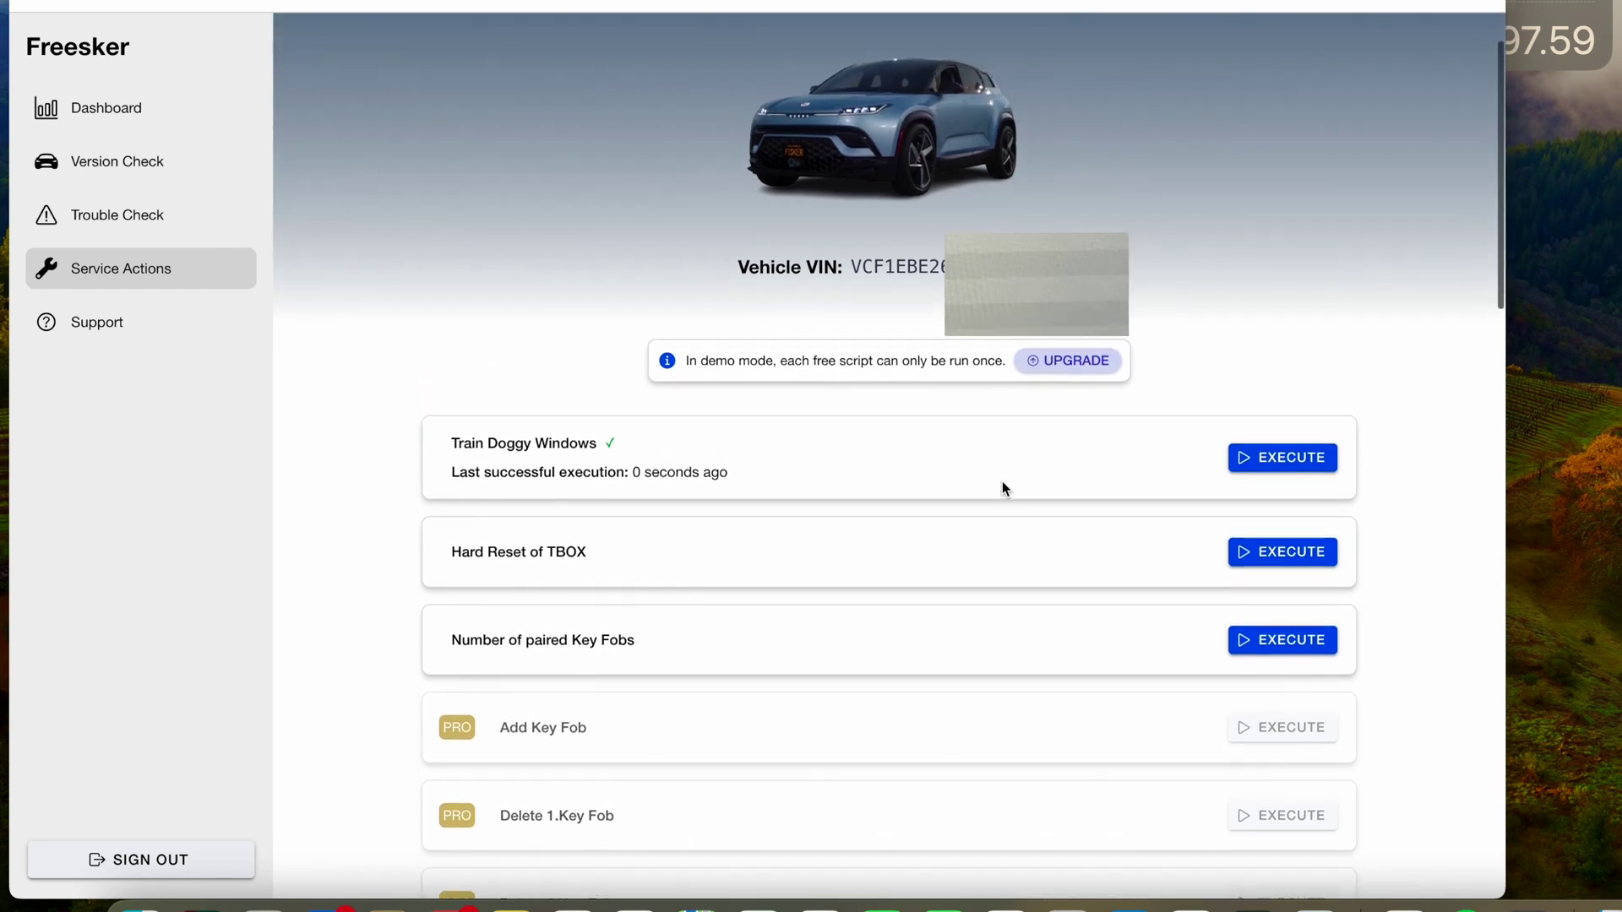
{"action": "scroll", "coordinate": [1003, 489], "scroll_direction": "up", "scroll_amount": 2}
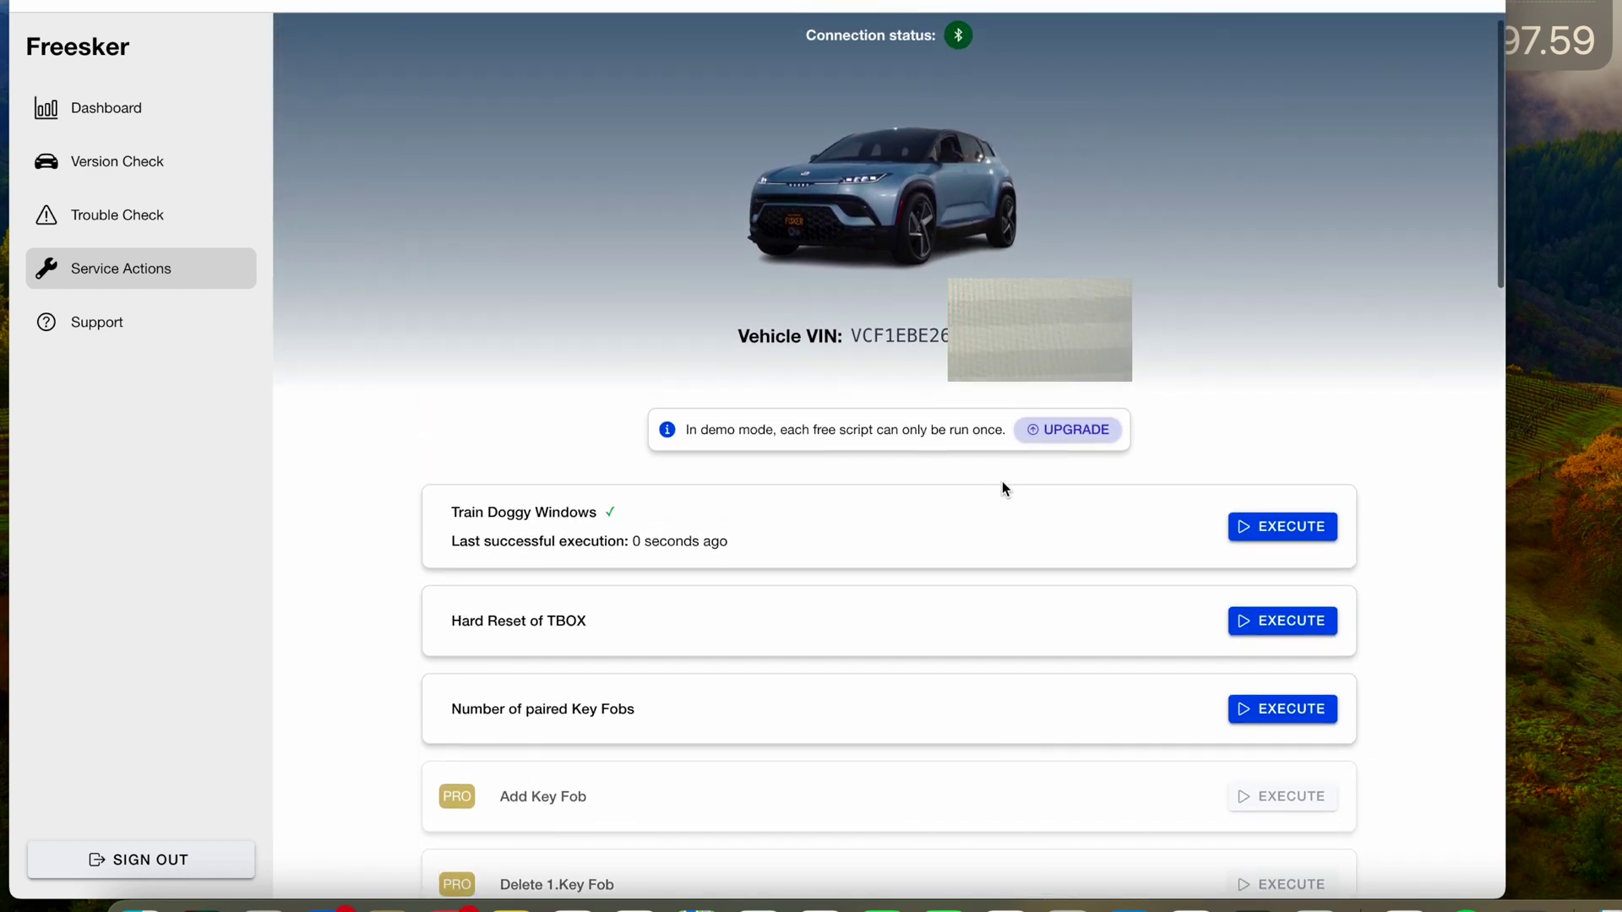
{"action": "scroll", "coordinate": [1002, 482], "scroll_direction": "down", "scroll_amount": 1}
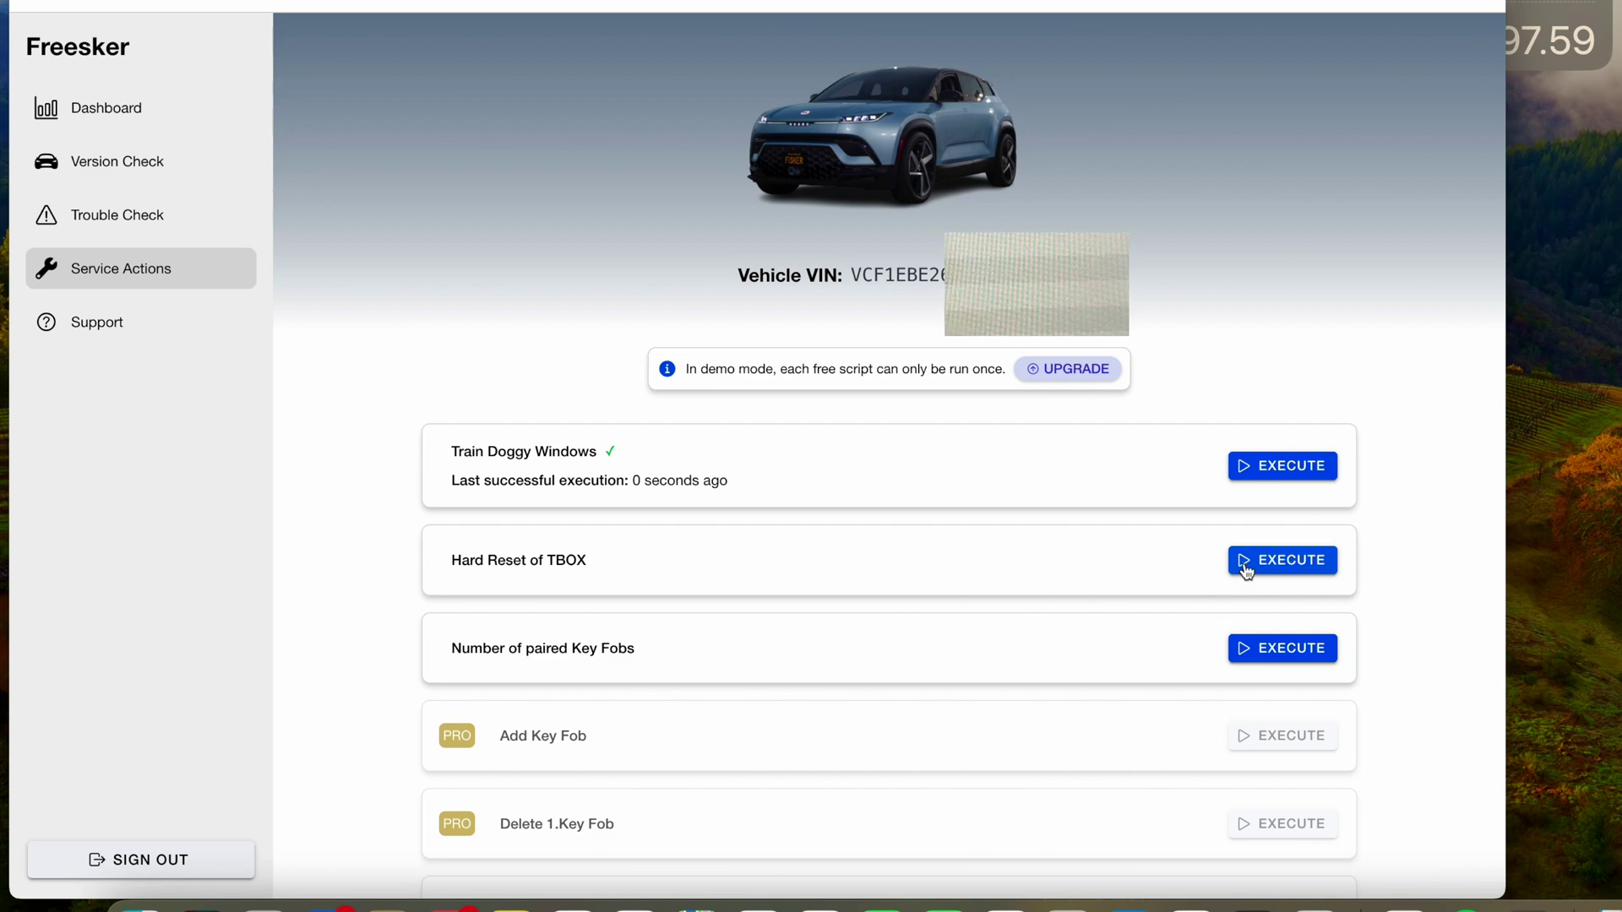
{"action": "scroll", "coordinate": [1188, 566], "scroll_direction": "down", "scroll_amount": 2}
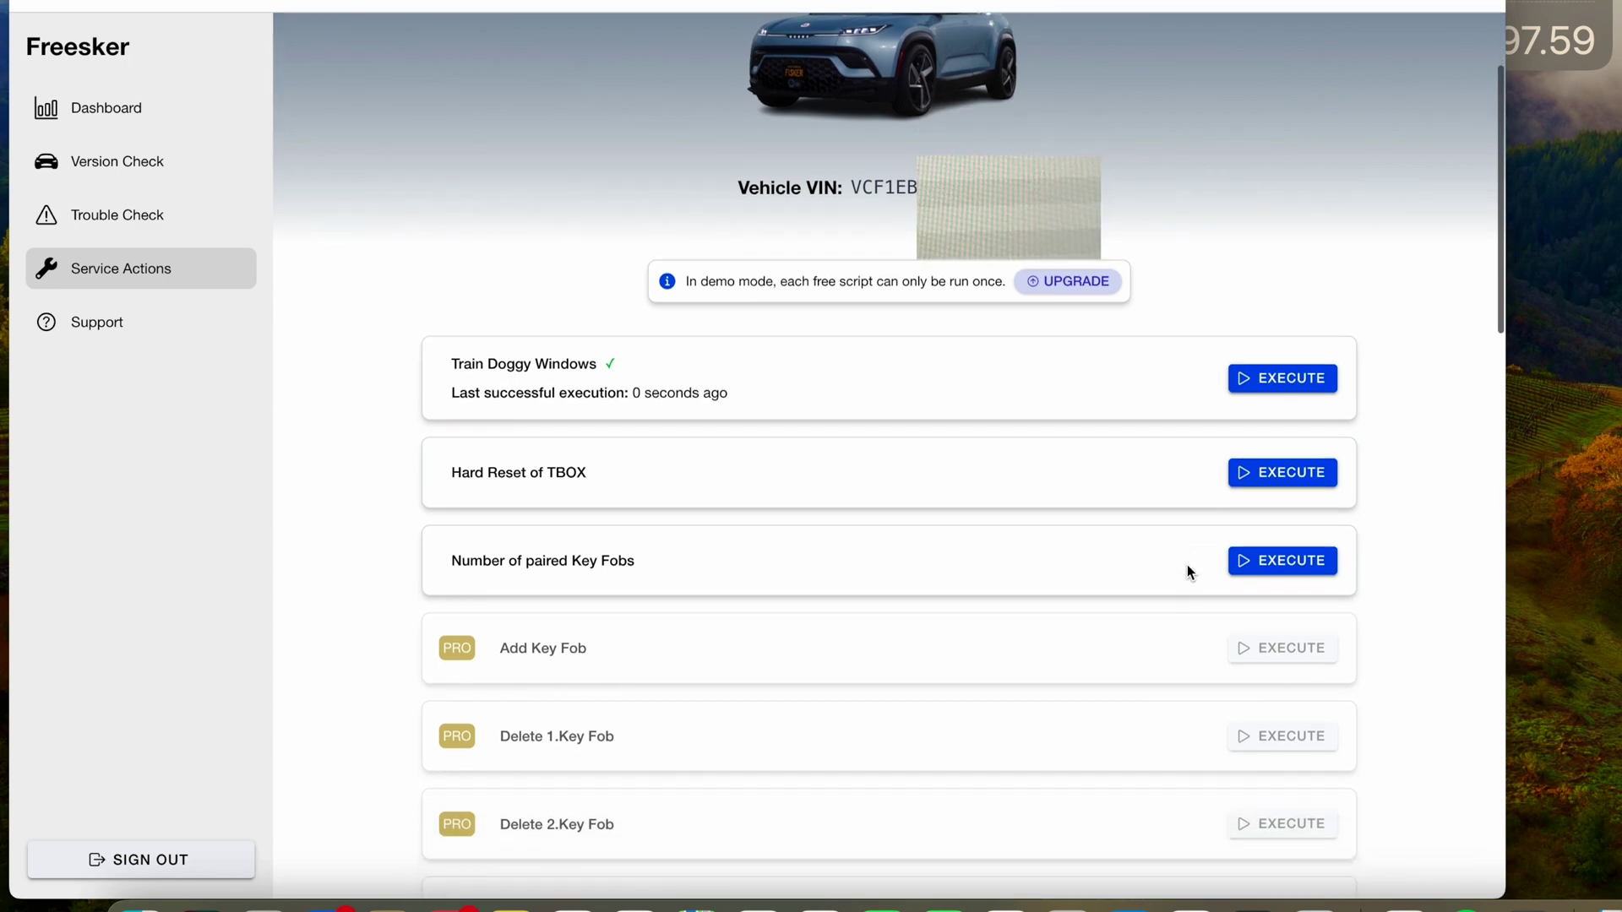
{"action": "scroll", "coordinate": [1188, 567], "scroll_direction": "down", "scroll_amount": 2}
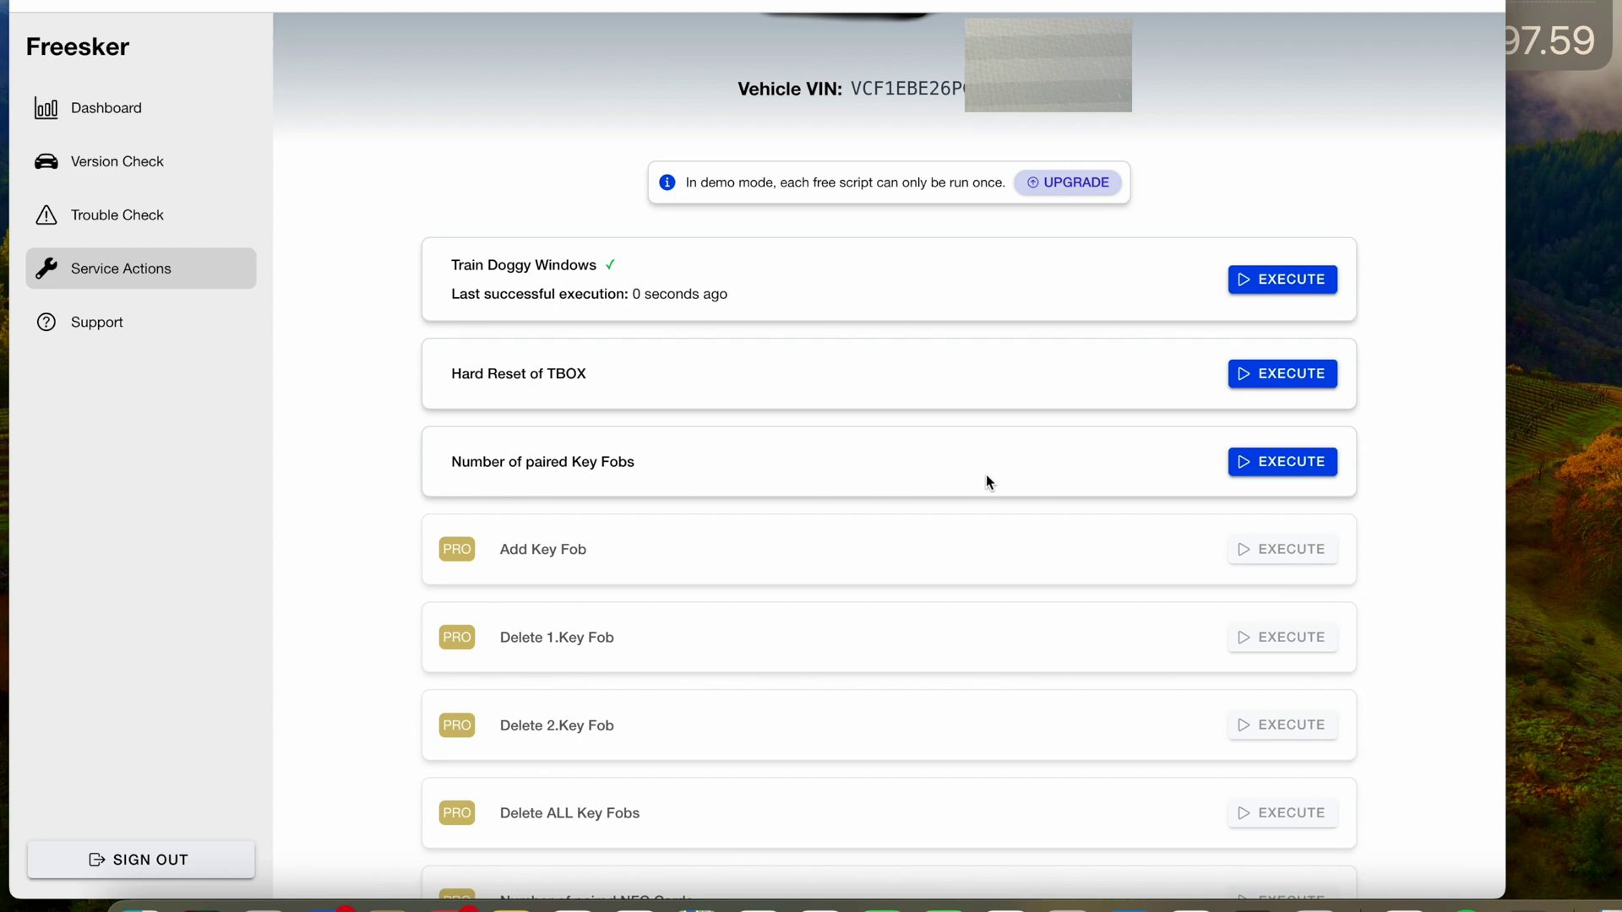
- Execute Number of paired Key Fobs, confirm, and dismiss the result reporting 1 paired fob
{"action": "left_click", "coordinate": [1253, 462]}
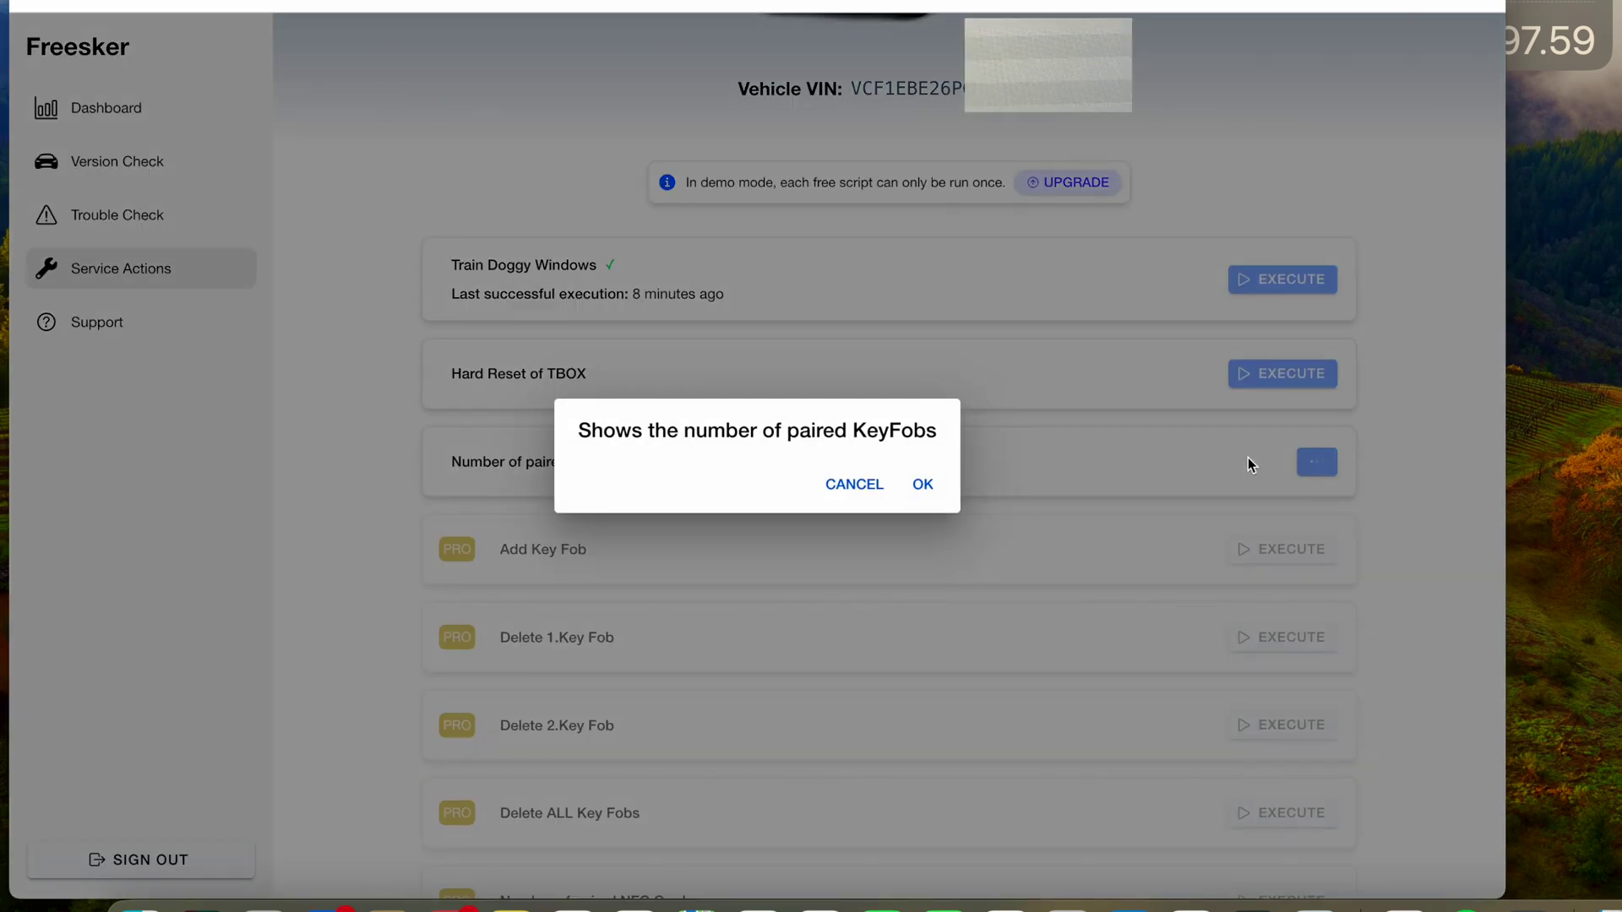
{"action": "left_click", "coordinate": [926, 490]}
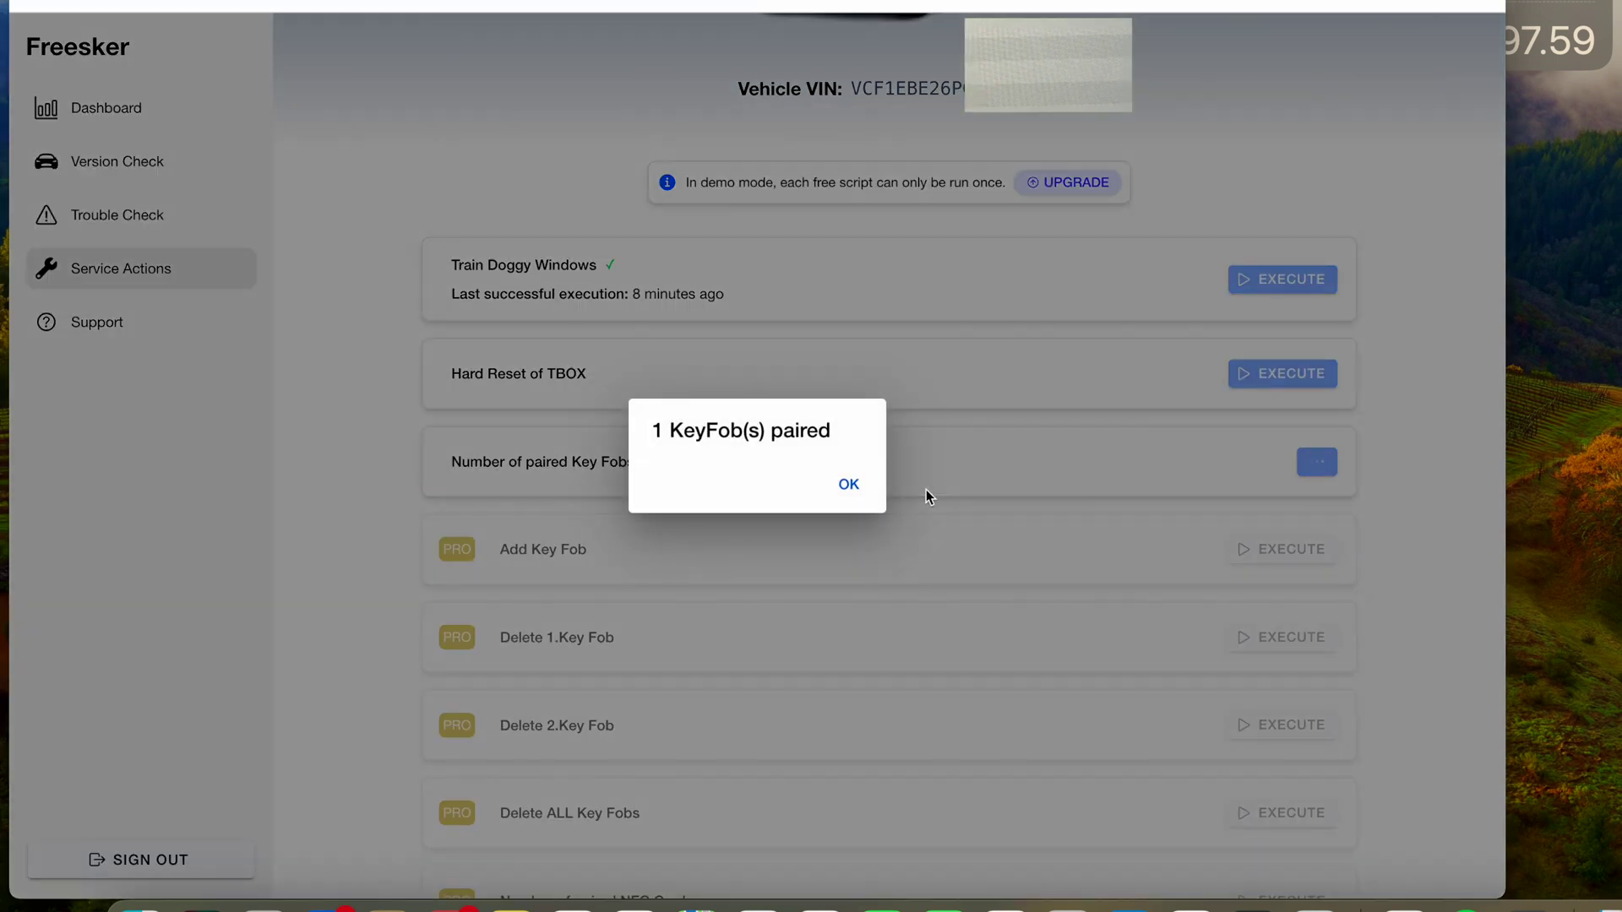
{"action": "left_click", "coordinate": [849, 487]}
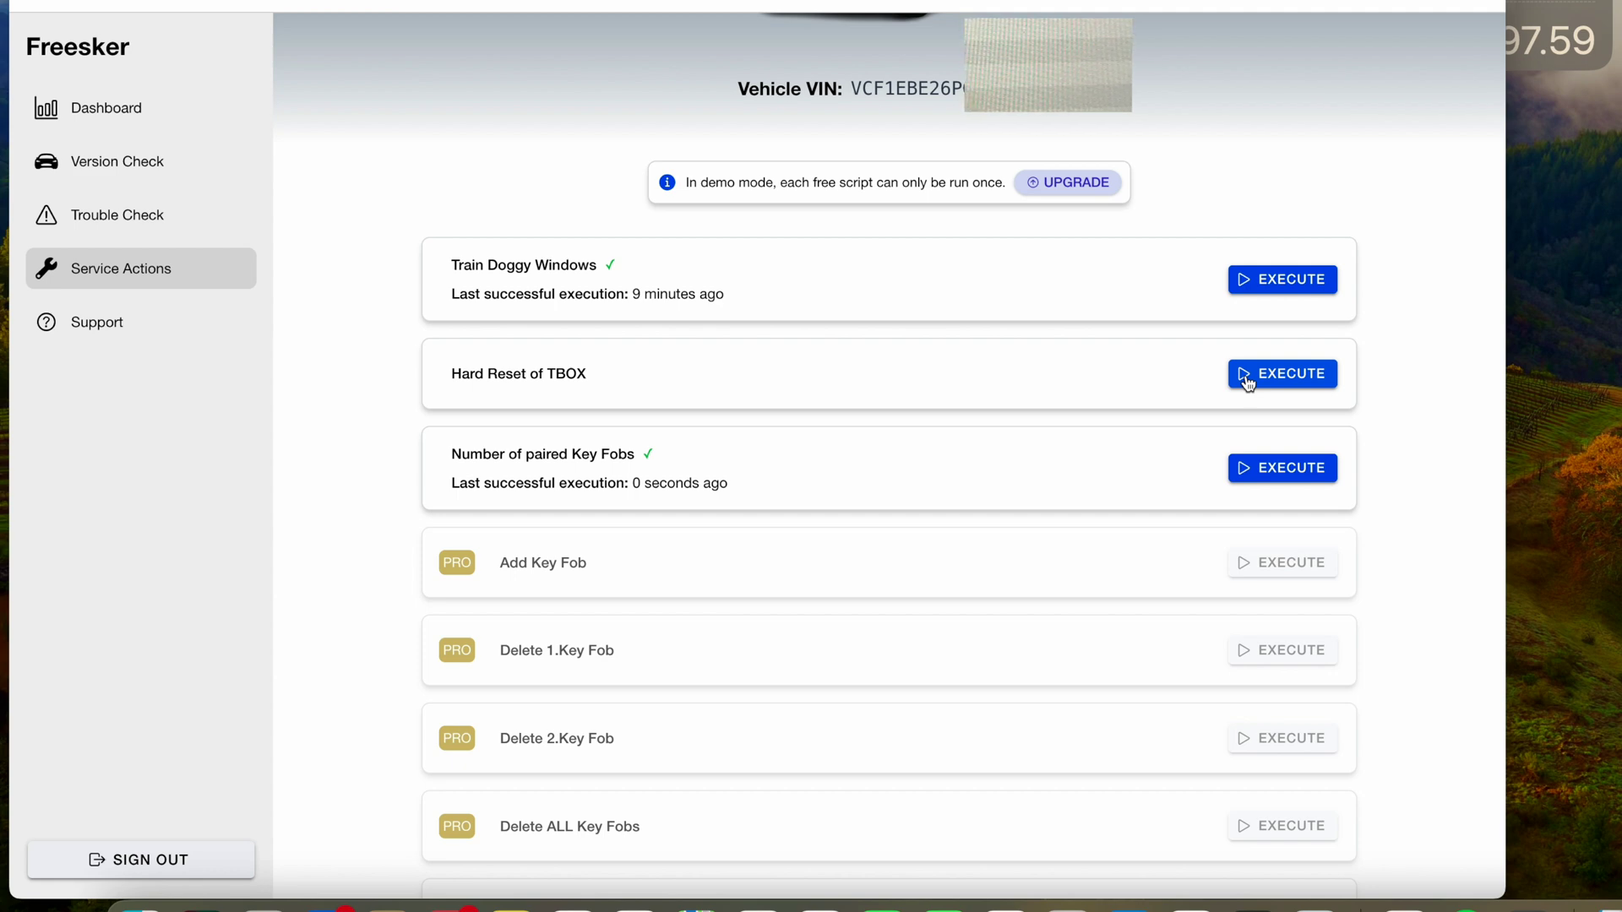
- Execute Hard Reset of TBOX, bringing up its prompt about the overhead console light
{"action": "scroll", "coordinate": [1247, 378], "scroll_direction": "down", "scroll_amount": 1}
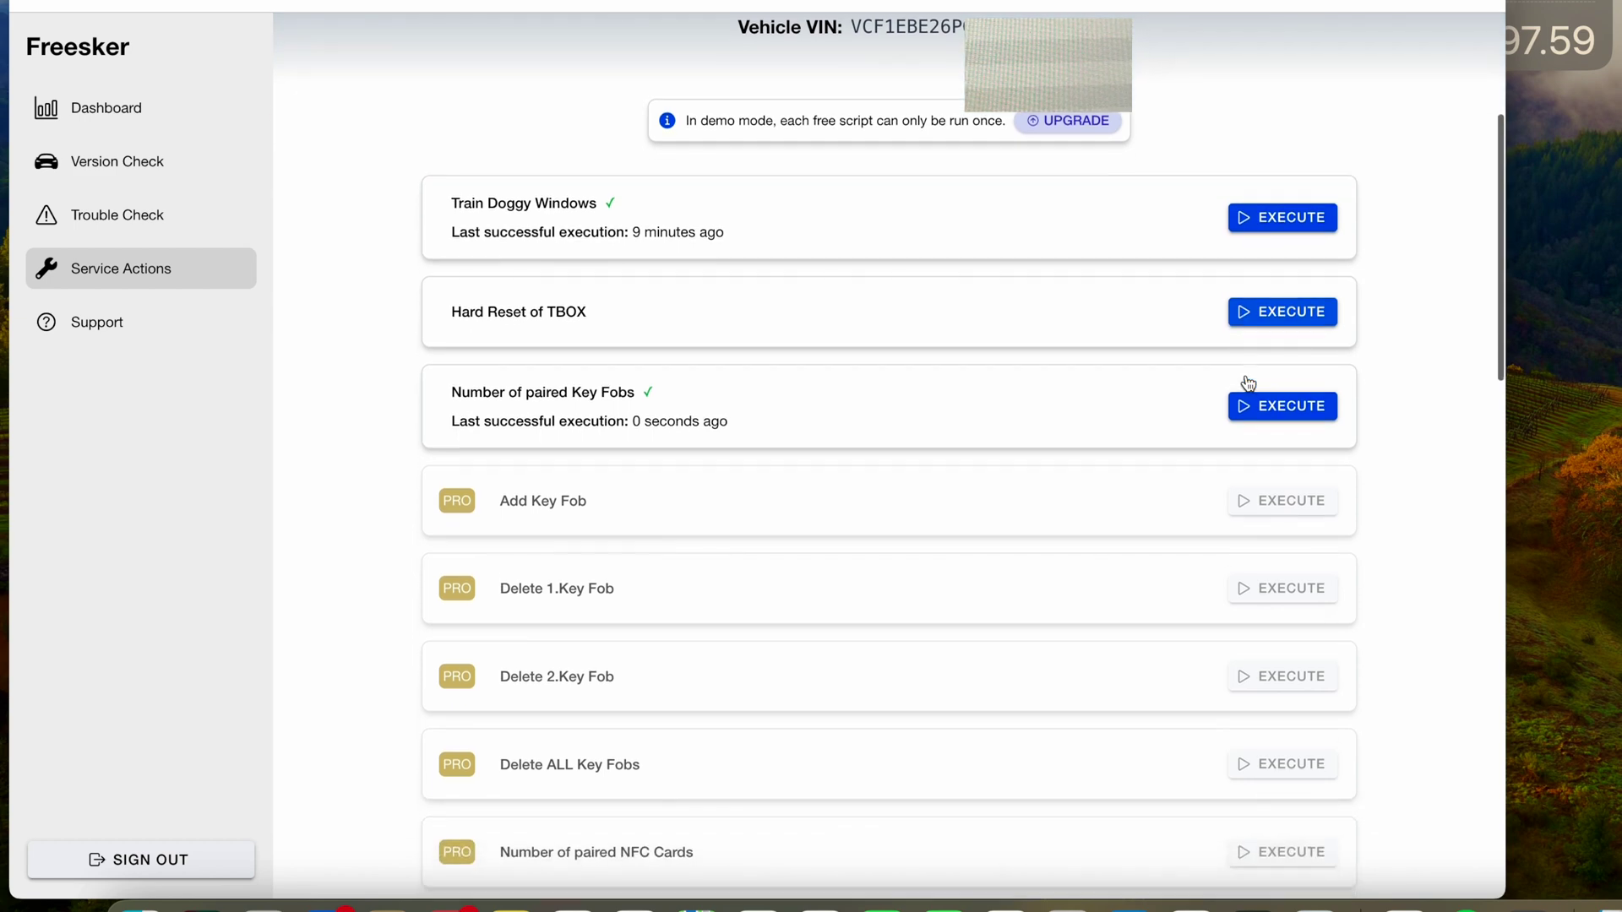
{"action": "left_click", "coordinate": [1247, 314]}
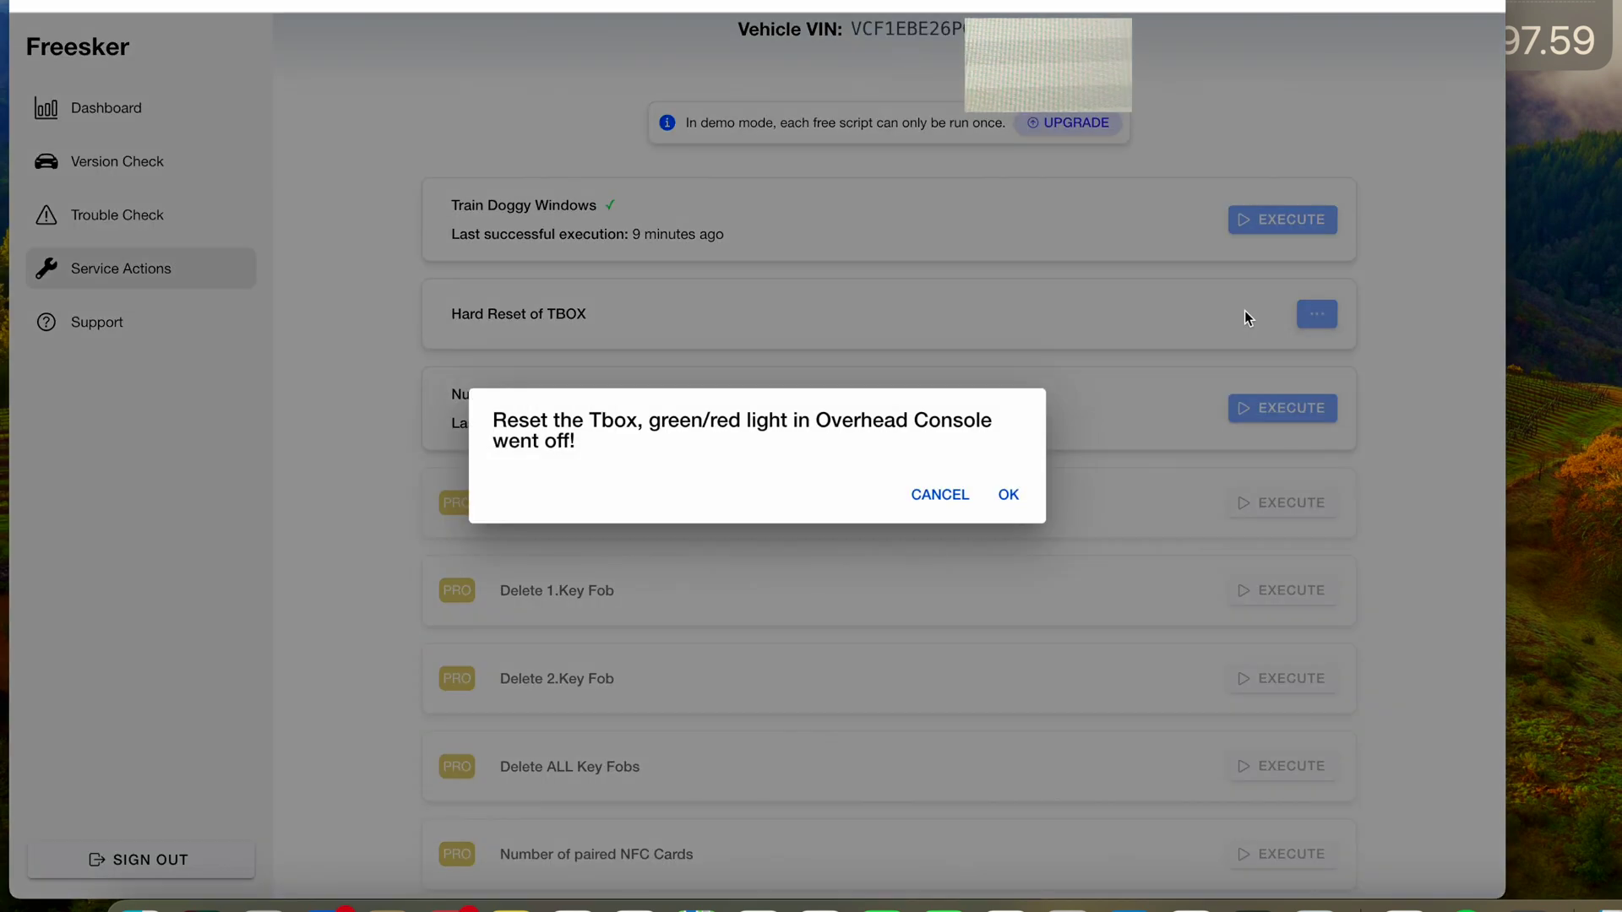